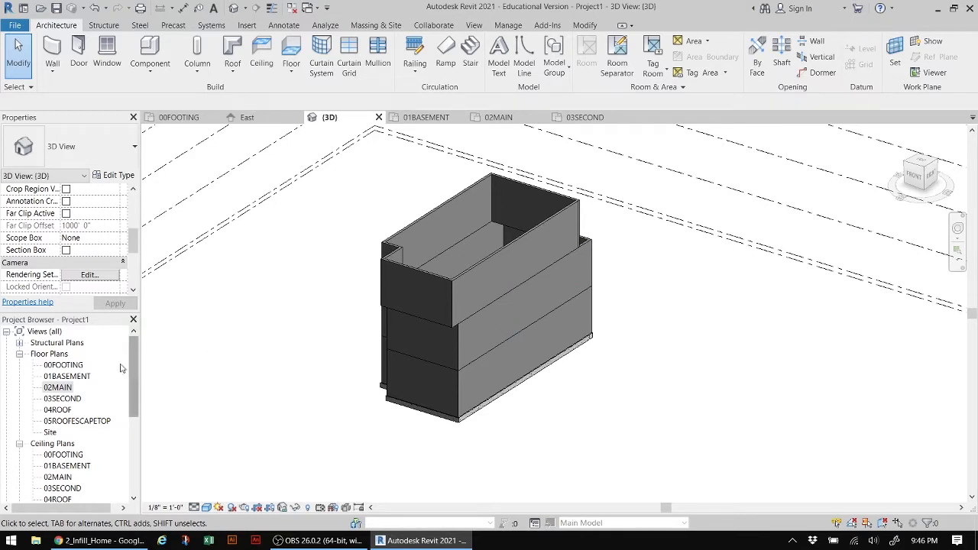
- In the 01BASEMENT plan, start a Generic - 12" floor boundary with a line along the inner face of the north 8" wall
{"action": "left_click", "coordinate": [77, 377]}
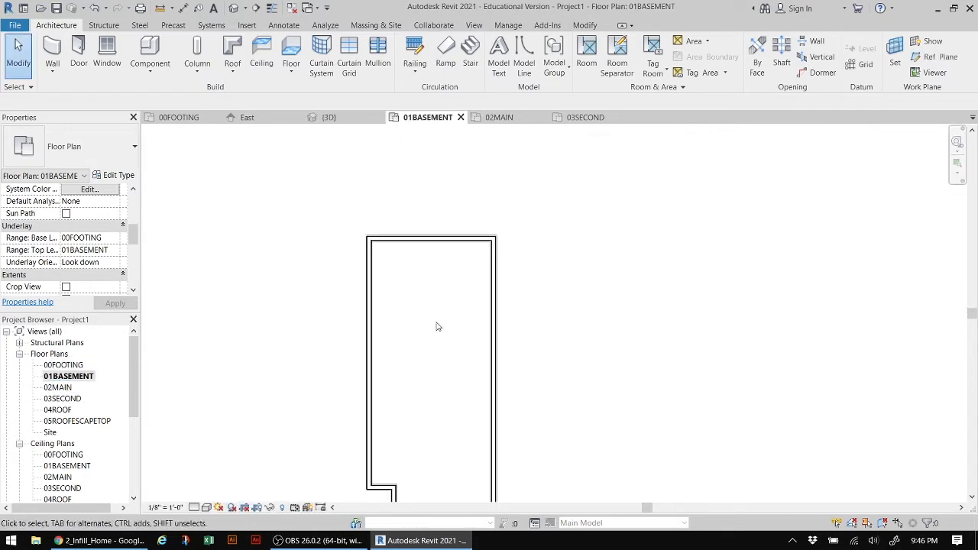
{"action": "middle_click_drag", "start_coordinate": [441, 328], "coordinate": [456, 271]}
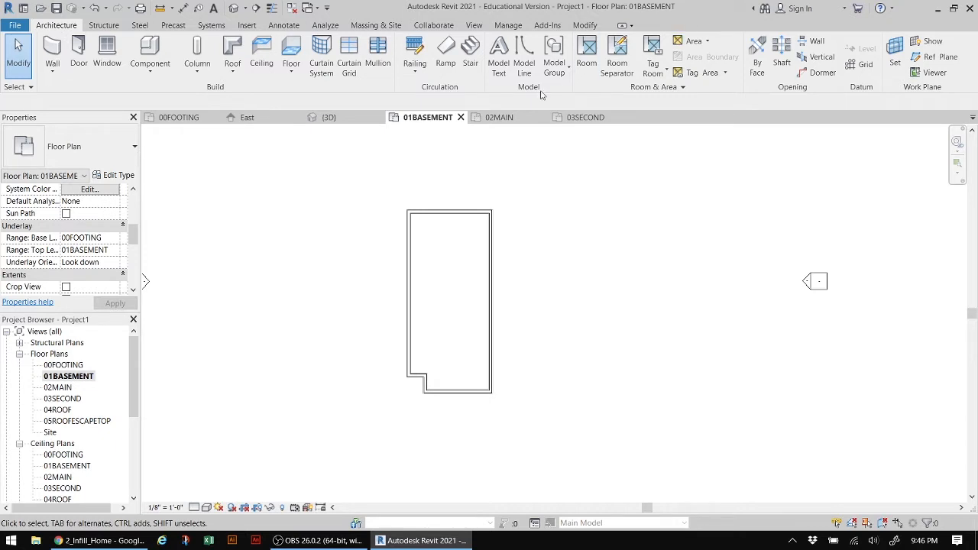
{"action": "left_click", "coordinate": [291, 52]}
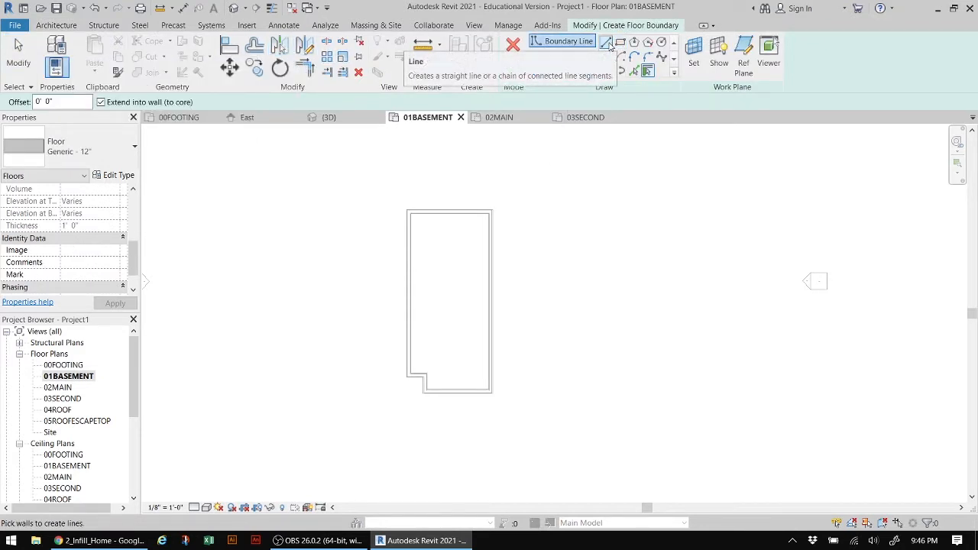
{"action": "left_click", "coordinate": [606, 42]}
{"action": "scroll", "coordinate": [425, 223], "scroll_direction": "up", "scroll_amount": 4}
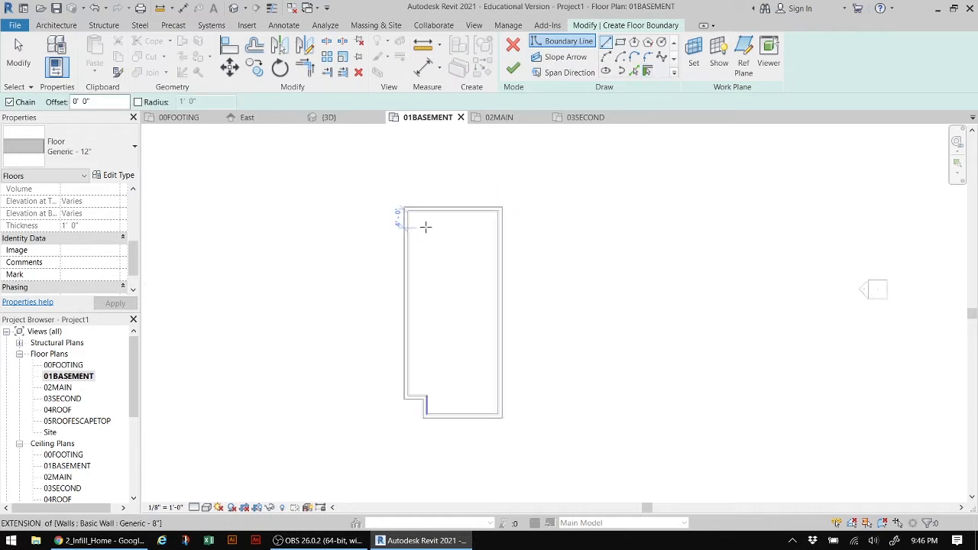
{"action": "scroll", "coordinate": [423, 221], "scroll_direction": "up", "scroll_amount": 3}
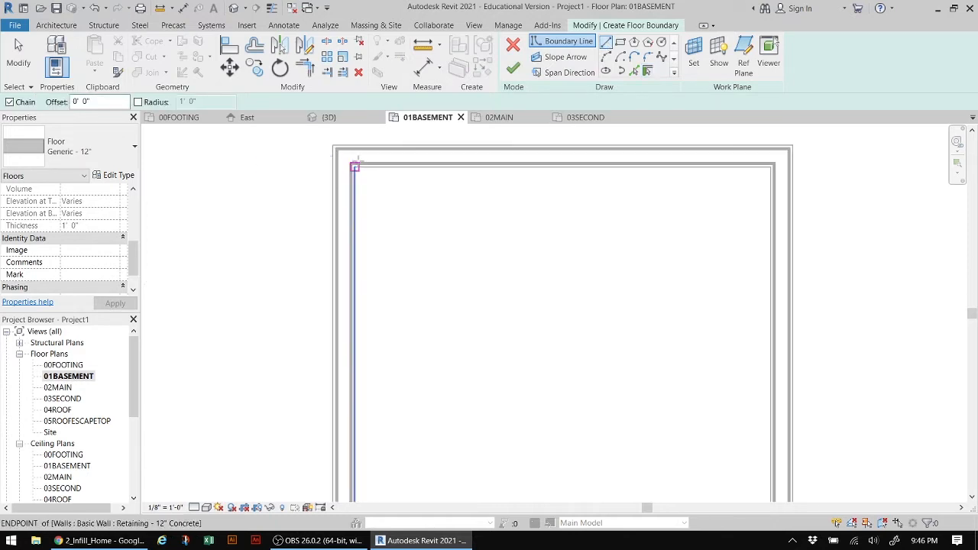
{"action": "left_click", "coordinate": [351, 162]}
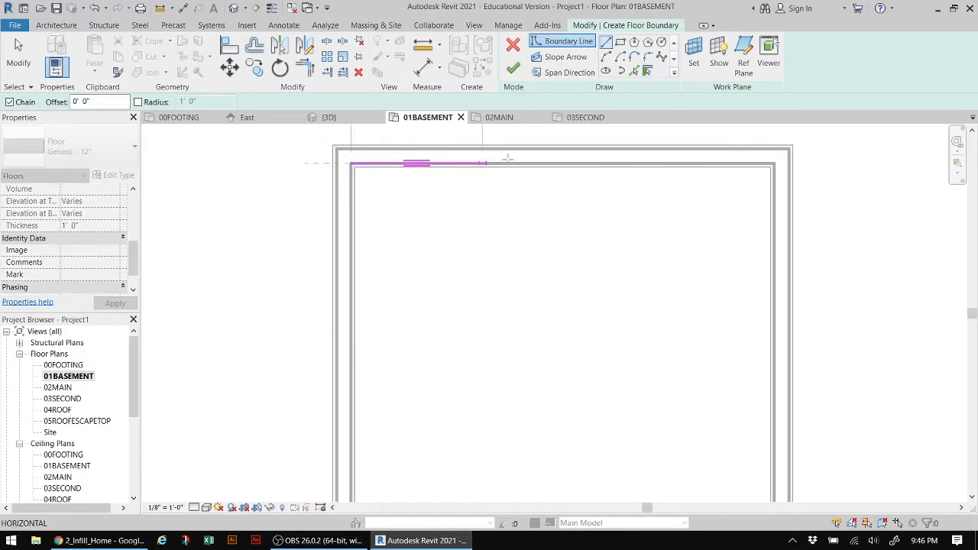
{"action": "left_click", "coordinate": [773, 162]}
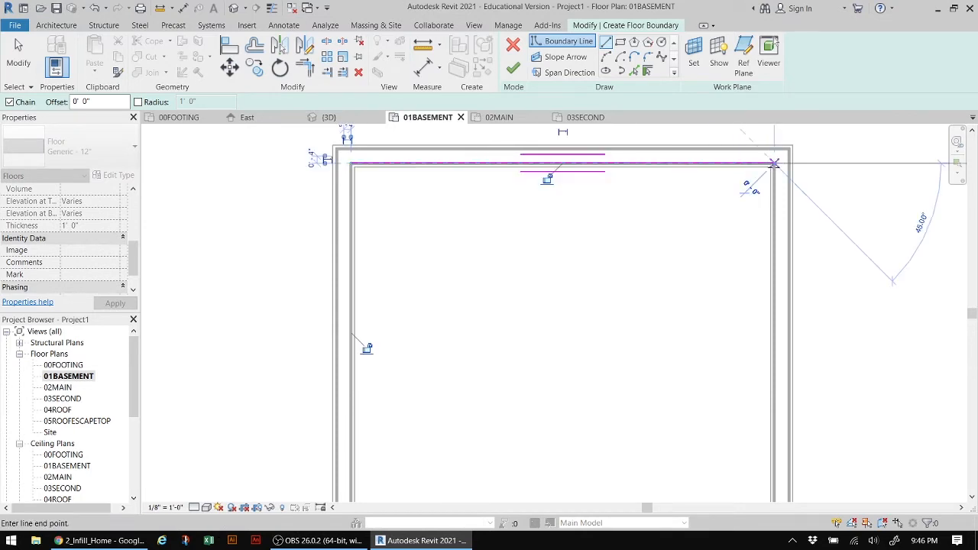
- Continue the basement floor boundary along the inner faces of the east and south walls and around the southwest notch
{"action": "middle_click_drag", "start_coordinate": [745, 323], "coordinate": [668, 232]}
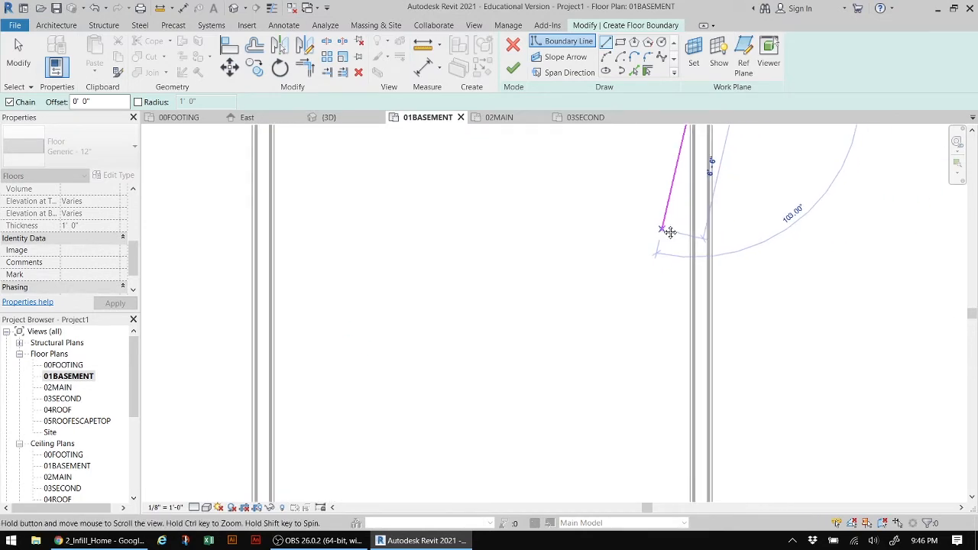
{"action": "scroll", "coordinate": [679, 321], "scroll_direction": "down", "scroll_amount": 3}
{"action": "middle_click_drag", "start_coordinate": [637, 370], "coordinate": [627, 165]}
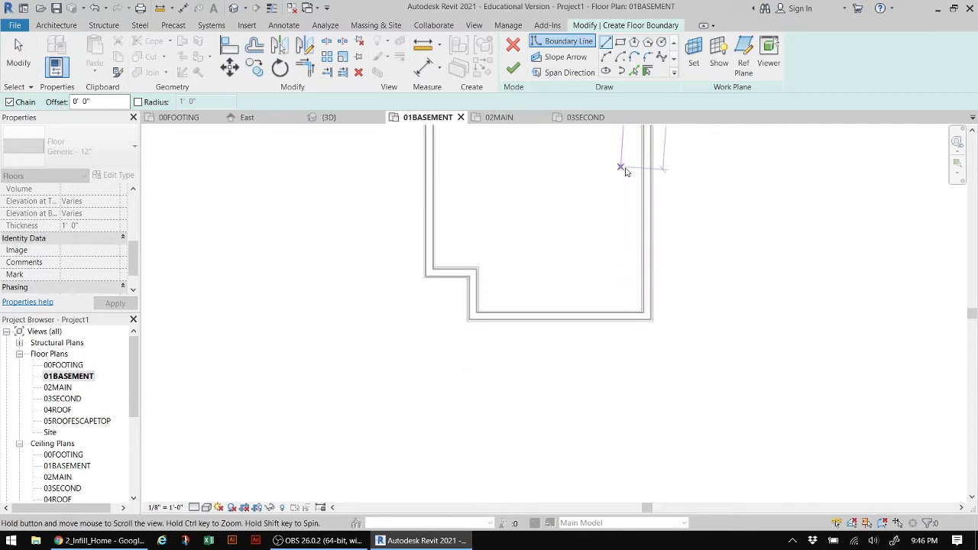
{"action": "scroll", "coordinate": [648, 312], "scroll_direction": "up", "scroll_amount": 3}
{"action": "left_click", "coordinate": [634, 311]}
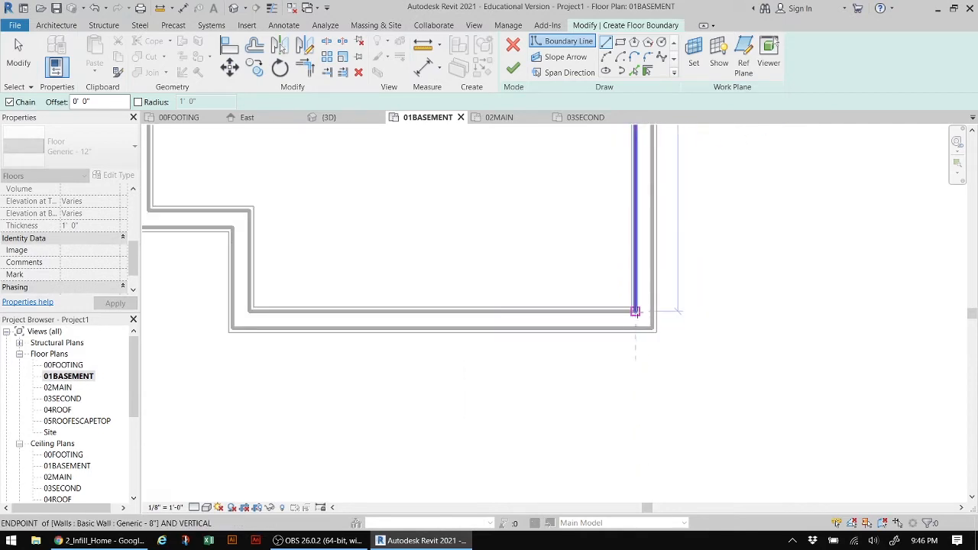
{"action": "left_click", "coordinate": [248, 311]}
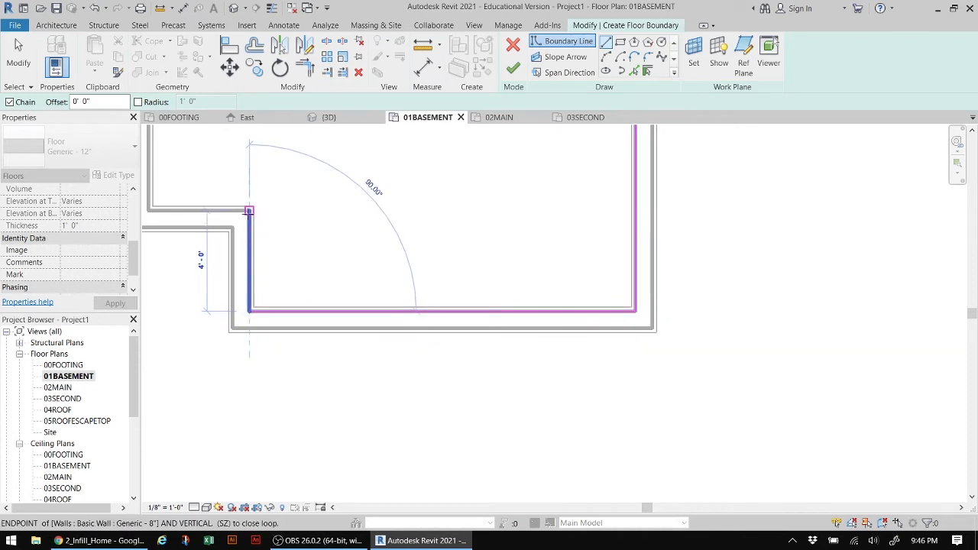
{"action": "left_click", "coordinate": [250, 211]}
{"action": "middle_click_drag", "start_coordinate": [210, 216], "coordinate": [386, 247]}
{"action": "left_click", "coordinate": [324, 242]}
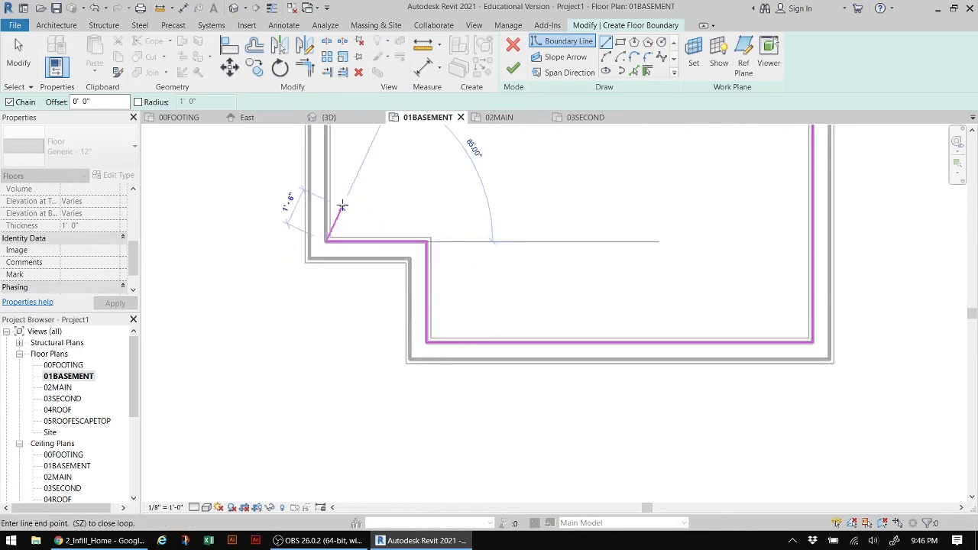
- Close the basement floor boundary along the west wall's inner face and finish the floor without attaching the walls to it
{"action": "scroll", "coordinate": [335, 196], "scroll_direction": "down", "scroll_amount": 2}
{"action": "middle_click_drag", "start_coordinate": [342, 200], "coordinate": [353, 520]}
{"action": "middle_click_drag", "start_coordinate": [375, 236], "coordinate": [382, 459]}
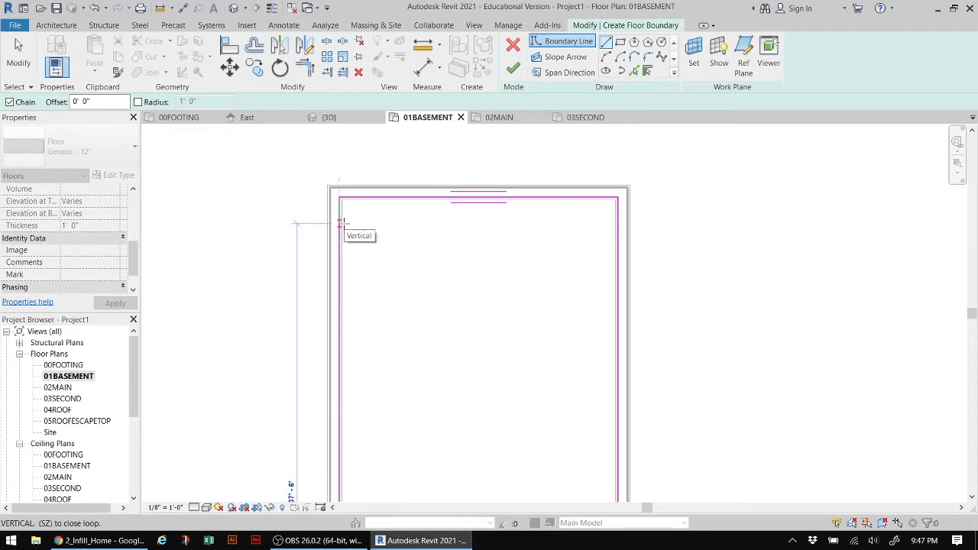
{"action": "left_click", "coordinate": [340, 183]}
{"action": "scroll", "coordinate": [464, 336], "scroll_direction": "down", "scroll_amount": 2}
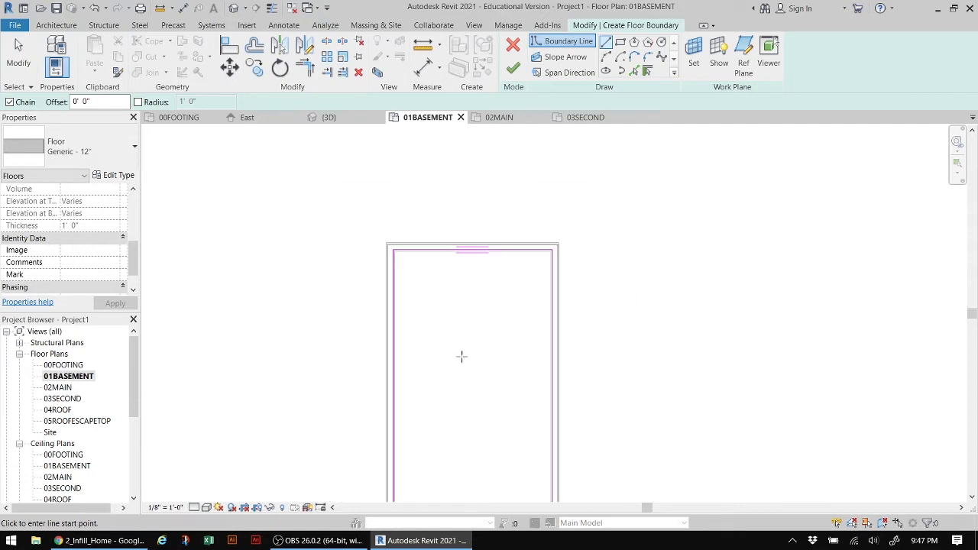
{"action": "middle_click_drag", "start_coordinate": [461, 357], "coordinate": [467, 205]}
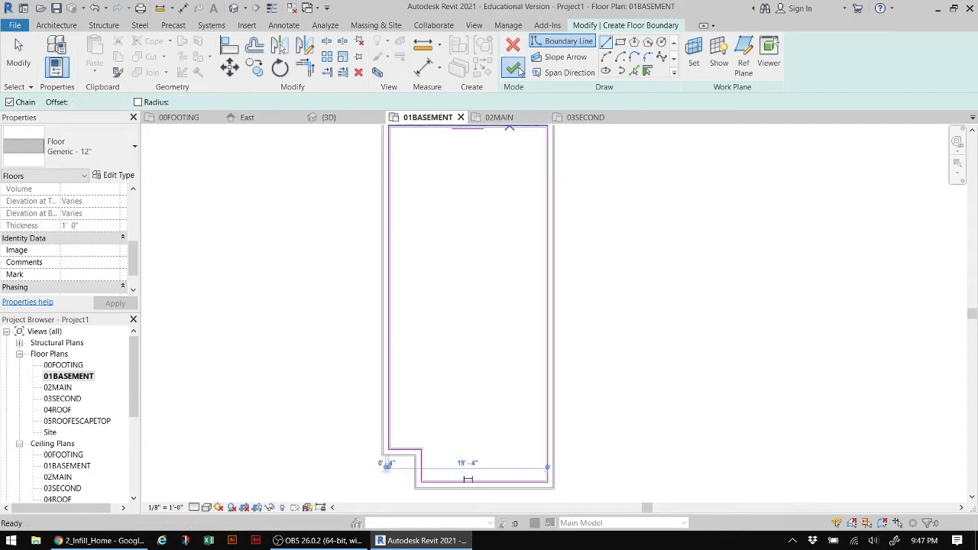
{"action": "left_click", "coordinate": [515, 69]}
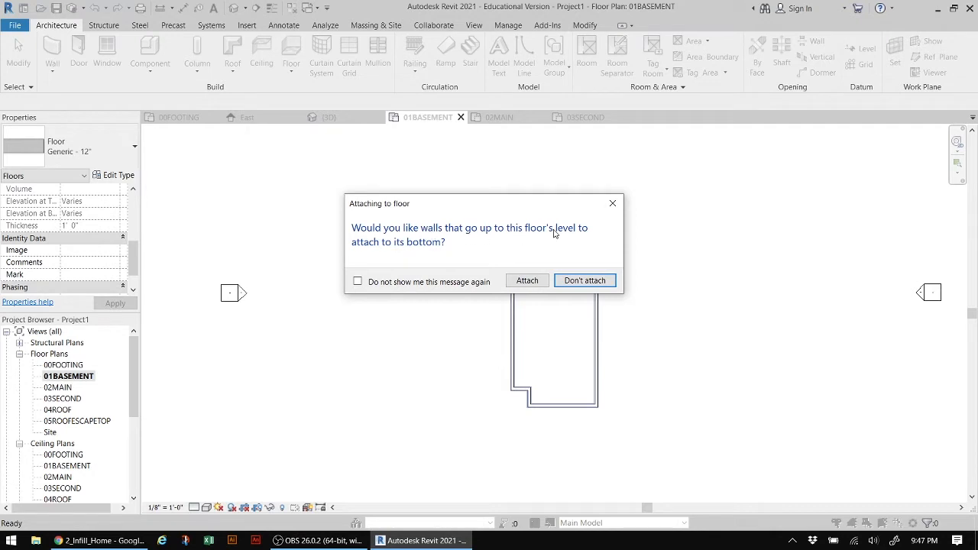
{"action": "left_click", "coordinate": [585, 280]}
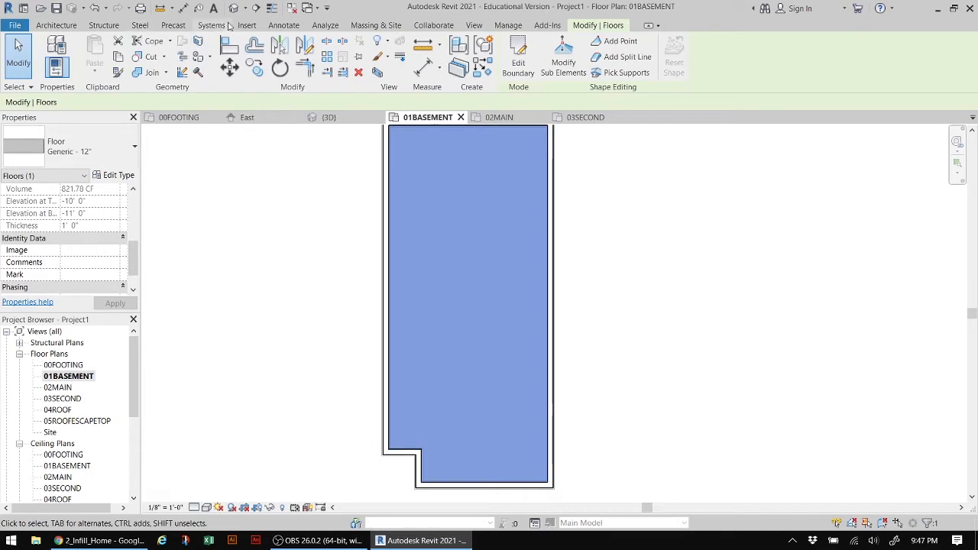
- Inspect the basement floor in the 3D view from below and from above
{"action": "left_click", "coordinate": [236, 10]}
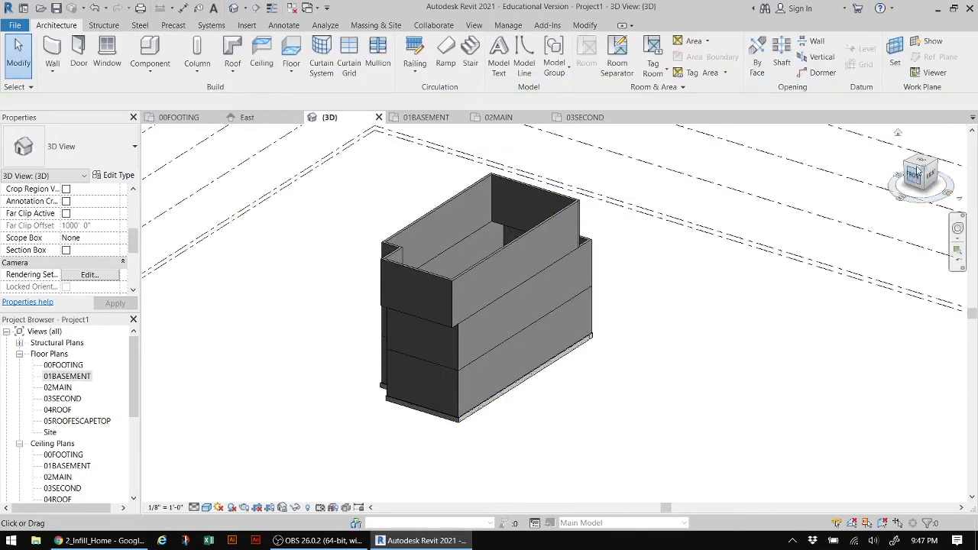
{"action": "left_click_drag", "start_coordinate": [915, 175], "coordinate": [922, 466]}
{"action": "scroll", "coordinate": [467, 383], "scroll_direction": "up", "scroll_amount": 2}
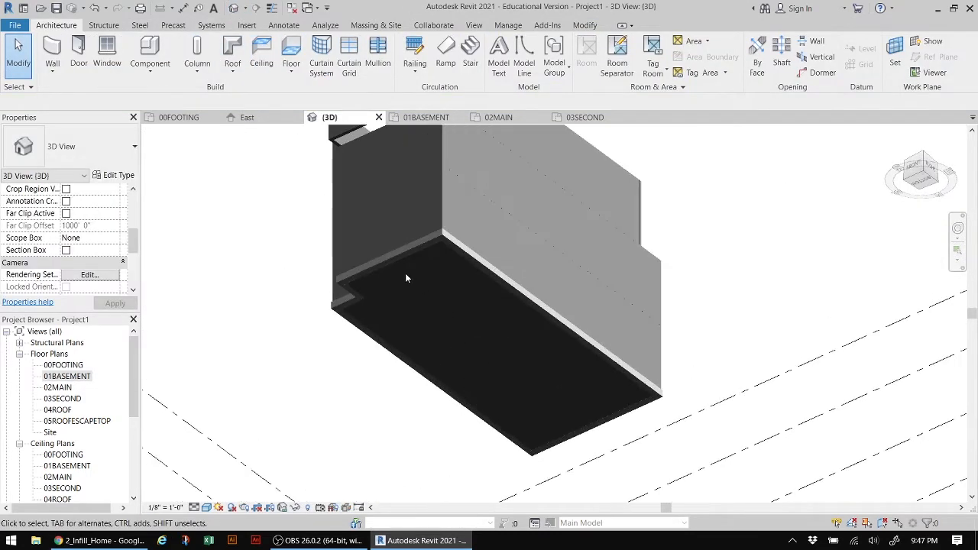
{"action": "left_click", "coordinate": [924, 172]}
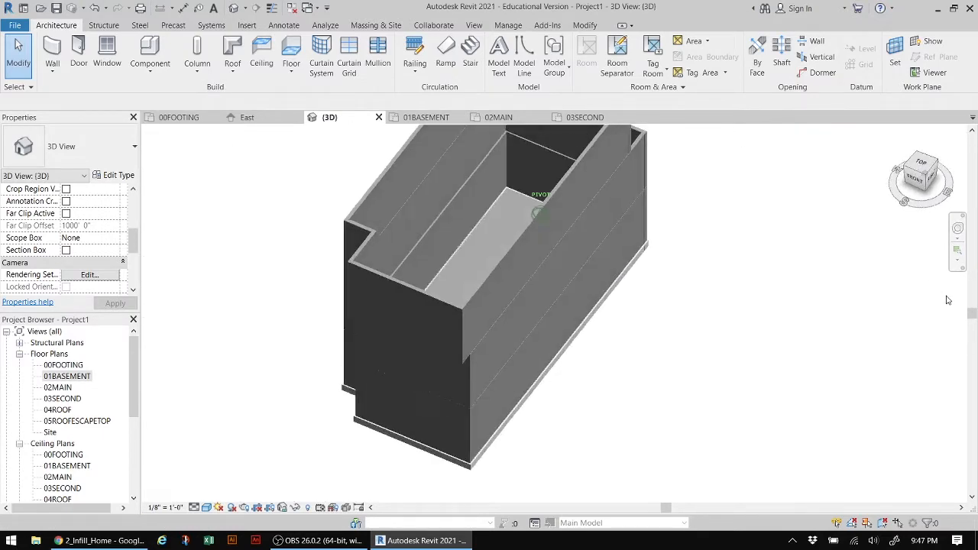
- In the 02MAIN plan, start a Generic - 12" floor boundary with a line along the inner face of the north 6" wall
{"action": "double_click", "coordinate": [65, 388]}
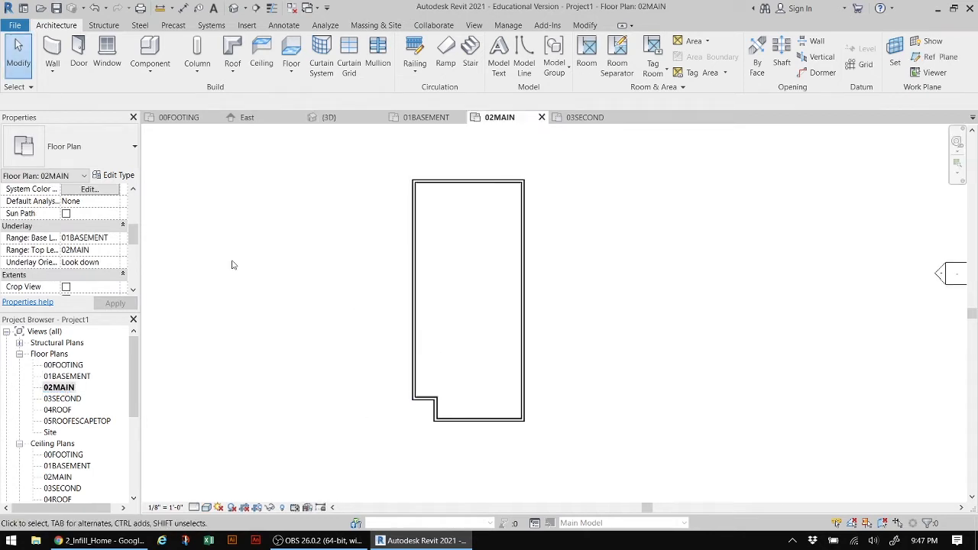
{"action": "left_click", "coordinate": [290, 54]}
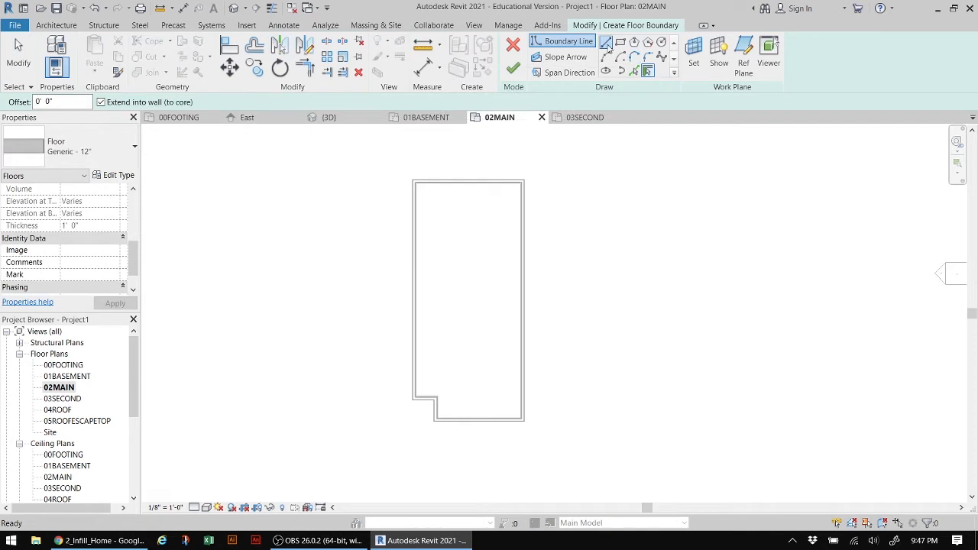
{"action": "left_click", "coordinate": [606, 42]}
{"action": "scroll", "coordinate": [384, 212], "scroll_direction": "up", "scroll_amount": 5}
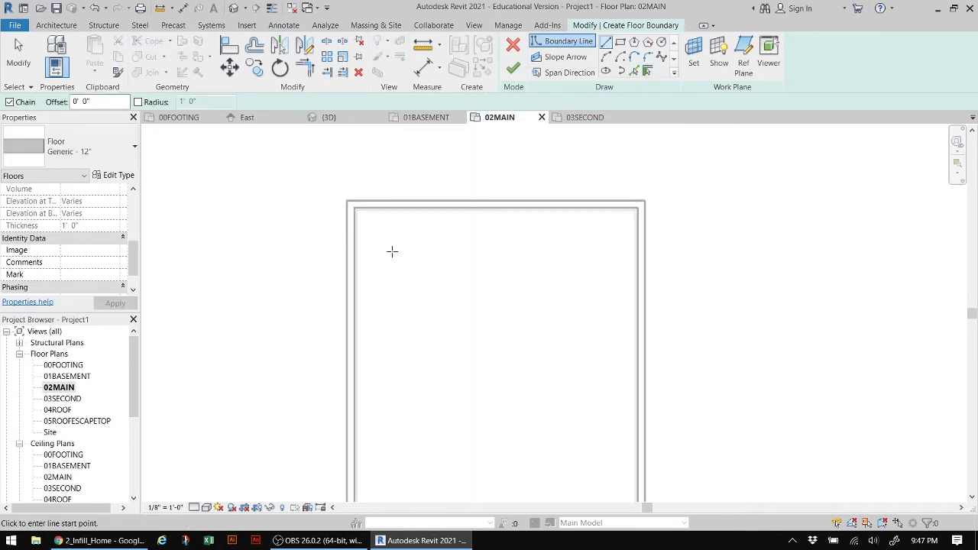
{"action": "scroll", "coordinate": [392, 252], "scroll_direction": "up", "scroll_amount": 2}
{"action": "left_click", "coordinate": [336, 186]}
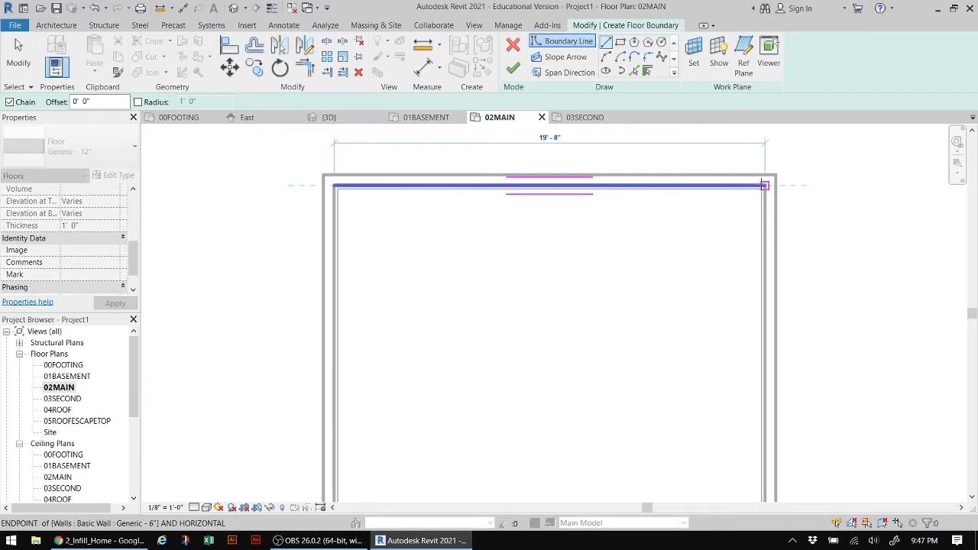
{"action": "left_click", "coordinate": [764, 185]}
- Continue the main floor boundary along the inner faces of the east and south walls and around the southwest notch
{"action": "middle_click_drag", "start_coordinate": [724, 341], "coordinate": [546, 168]}
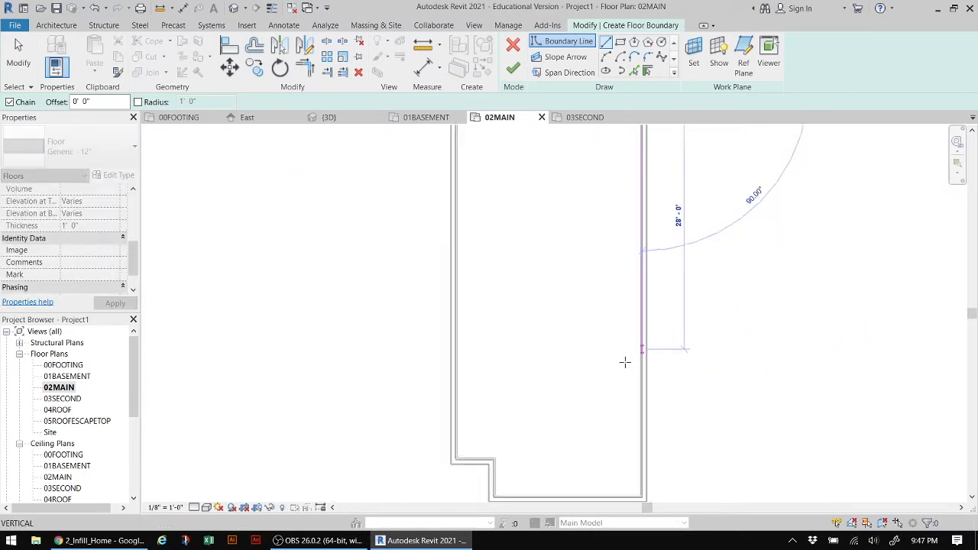
{"action": "middle_click_drag", "start_coordinate": [627, 423], "coordinate": [639, 280]}
{"action": "scroll", "coordinate": [639, 280], "scroll_direction": "up", "scroll_amount": 5}
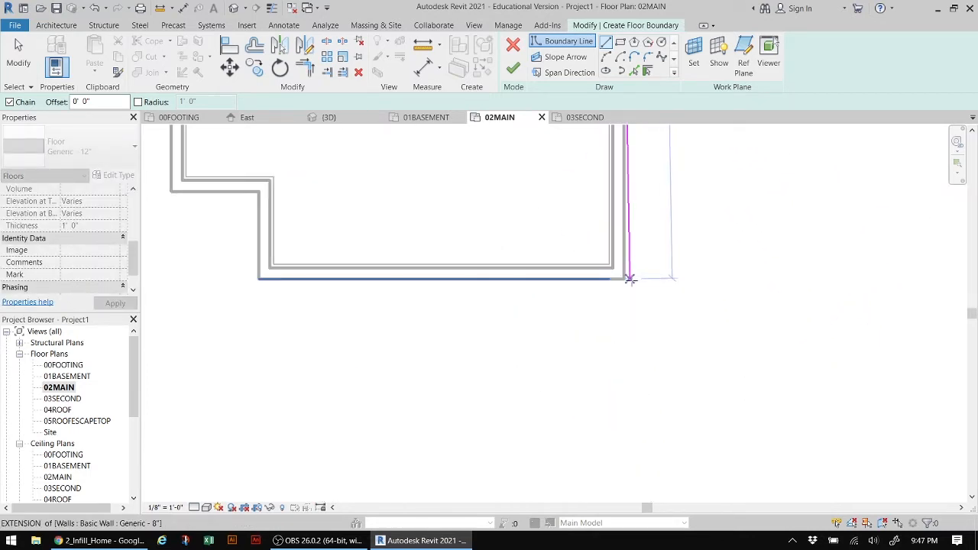
{"action": "left_click", "coordinate": [613, 267]}
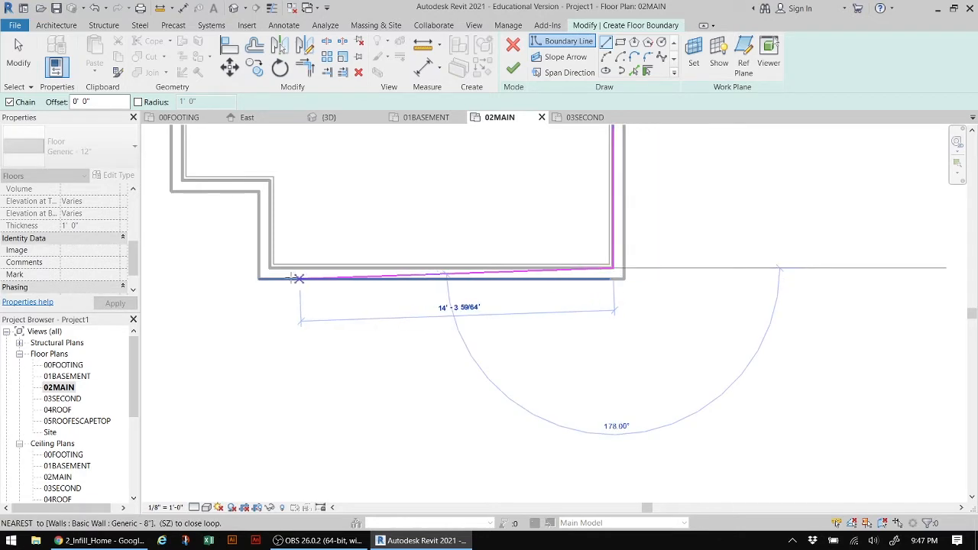
{"action": "left_click", "coordinate": [269, 267]}
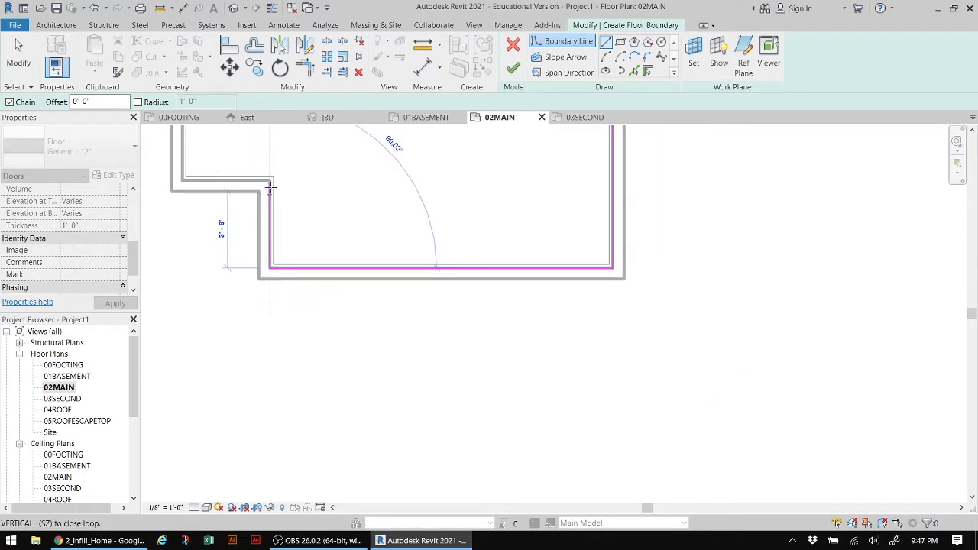
{"action": "left_click", "coordinate": [269, 181]}
{"action": "left_click", "coordinate": [183, 182]}
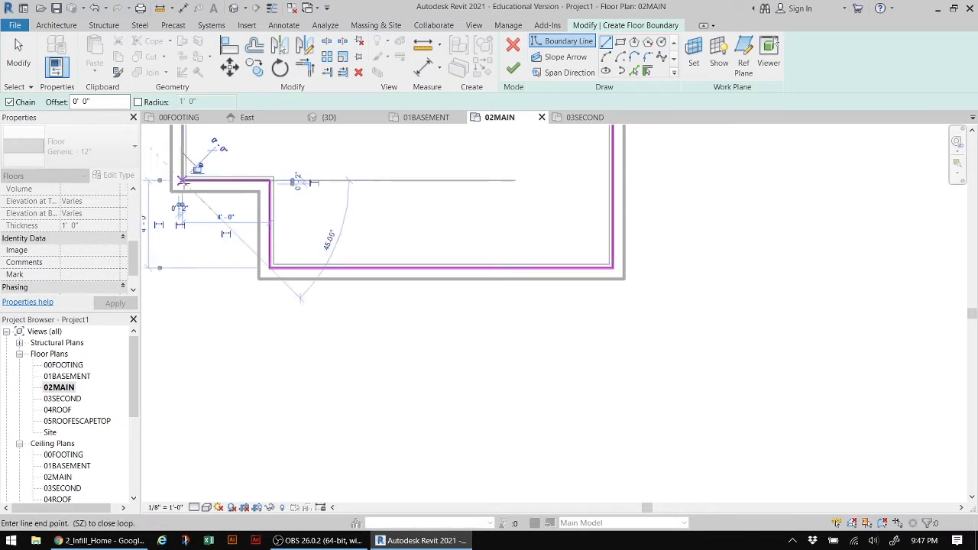
- Close the main floor boundary along the west wall's inner face and finish the floor without attaching the walls to it
{"action": "scroll", "coordinate": [283, 302], "scroll_direction": "down", "scroll_amount": 3}
{"action": "mouse_move", "coordinate": [283, 301]}
{"action": "middle_mouse_down"}
{"action": "mouse_move", "coordinate": [323, 250]}
{"action": "mouse_move", "coordinate": [363, 277]}
{"action": "mouse_move", "coordinate": [290, 286]}
{"action": "middle_mouse_up"}
{"action": "scroll", "coordinate": [294, 267], "scroll_direction": "up", "scroll_amount": 1}
{"action": "scroll", "coordinate": [293, 268], "scroll_direction": "up", "scroll_amount": 3}
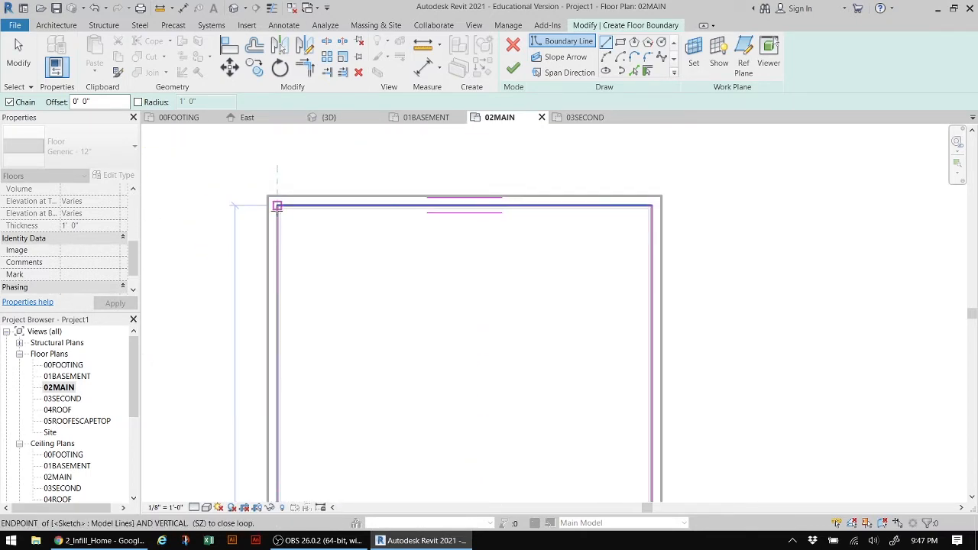
{"action": "left_click", "coordinate": [278, 206]}
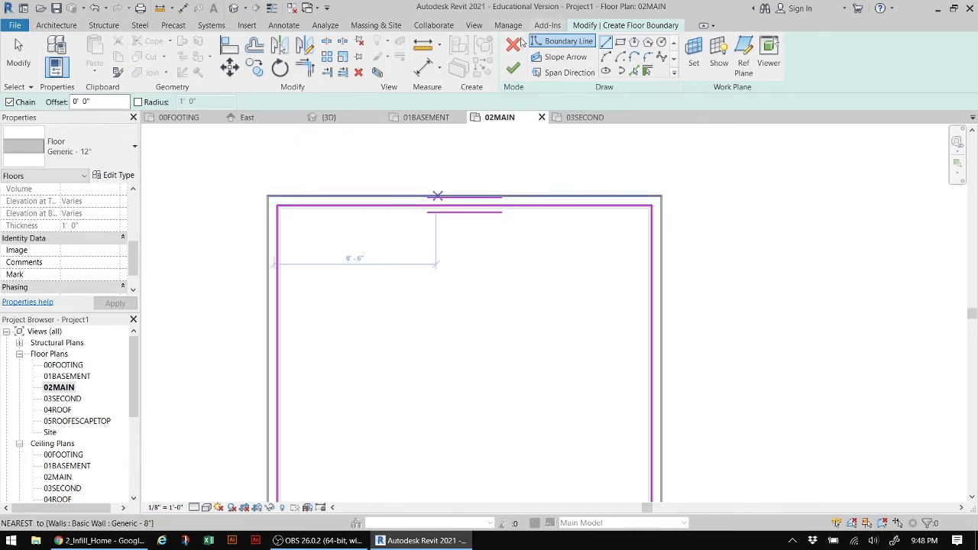
{"action": "left_click", "coordinate": [512, 68]}
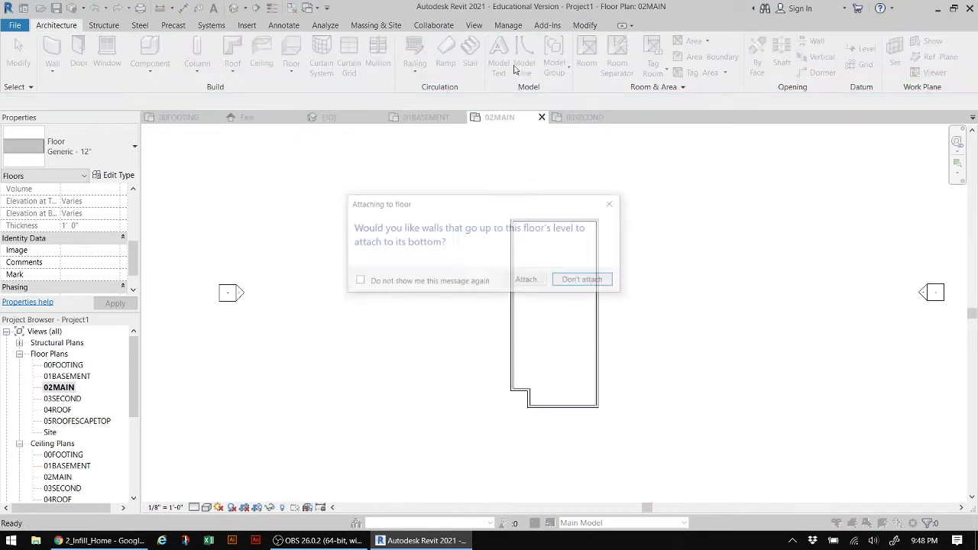
{"action": "left_click", "coordinate": [585, 280]}
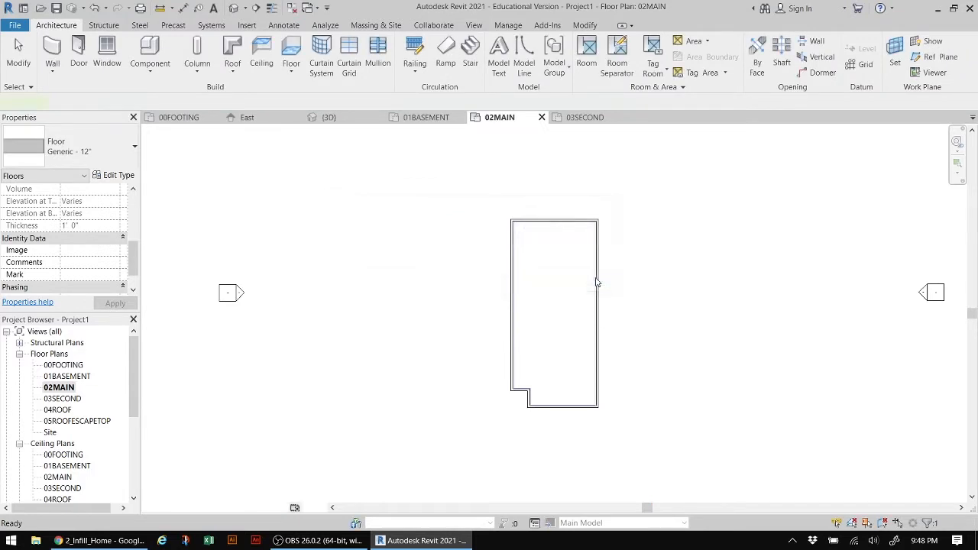
- Check the main level floor in the 3D view and clear the floor selection
{"action": "scroll", "coordinate": [581, 229], "scroll_direction": "up", "scroll_amount": 5}
{"action": "left_click", "coordinate": [233, 8]}
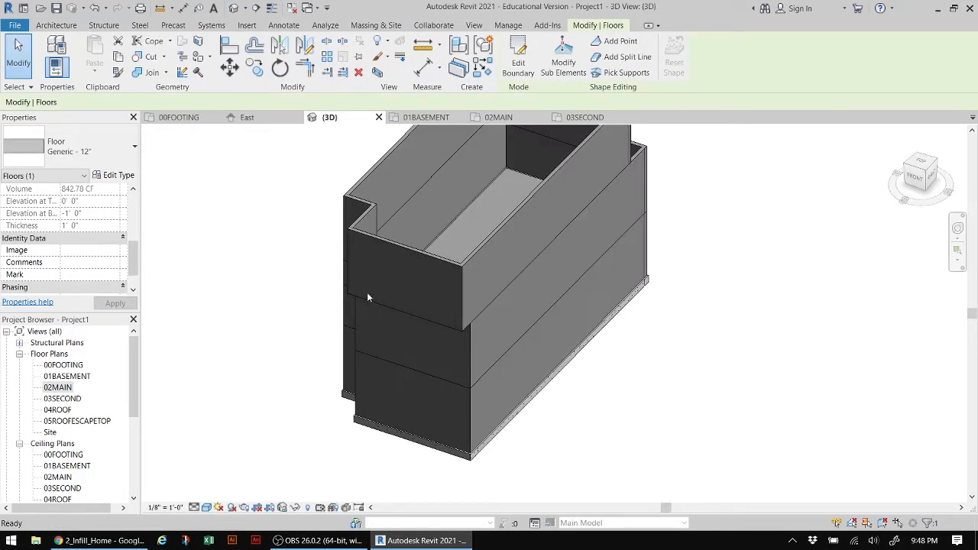
{"action": "key", "text": "Escape"}
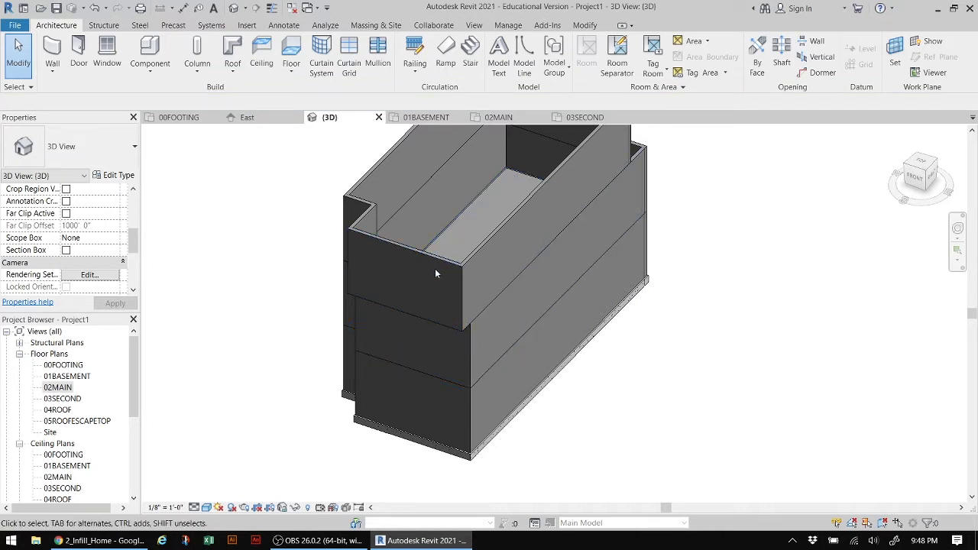
- In the 03SECOND plan, start a Generic - 12" floor boundary with a line along the outer face of the main level's north wall below
{"action": "middle_click_drag", "start_coordinate": [569, 272], "coordinate": [732, 357], "text": "shift"}
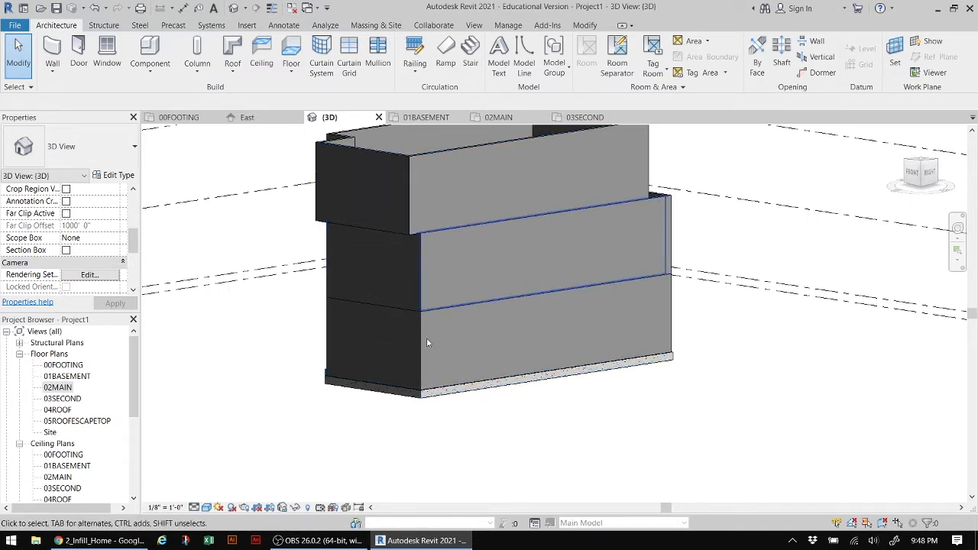
{"action": "double_click", "coordinate": [63, 399]}
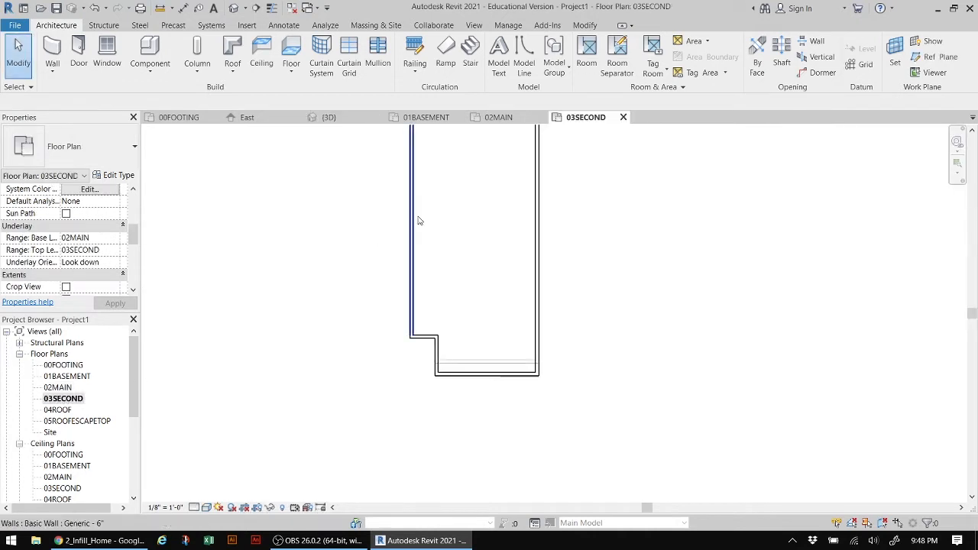
{"action": "scroll", "coordinate": [476, 238], "scroll_direction": "down", "scroll_amount": 3}
{"action": "middle_click_drag", "start_coordinate": [476, 238], "coordinate": [469, 306]}
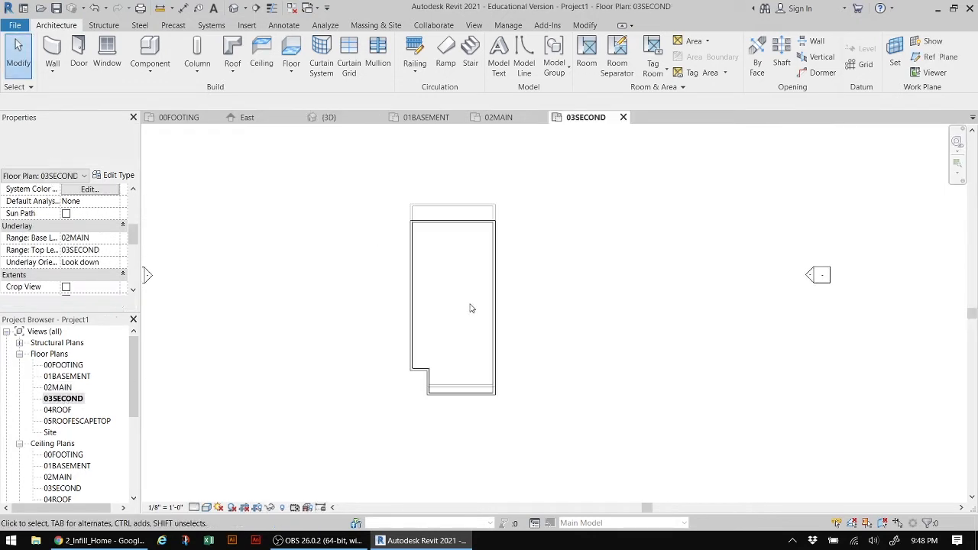
{"action": "scroll", "coordinate": [459, 285], "scroll_direction": "up", "scroll_amount": 2}
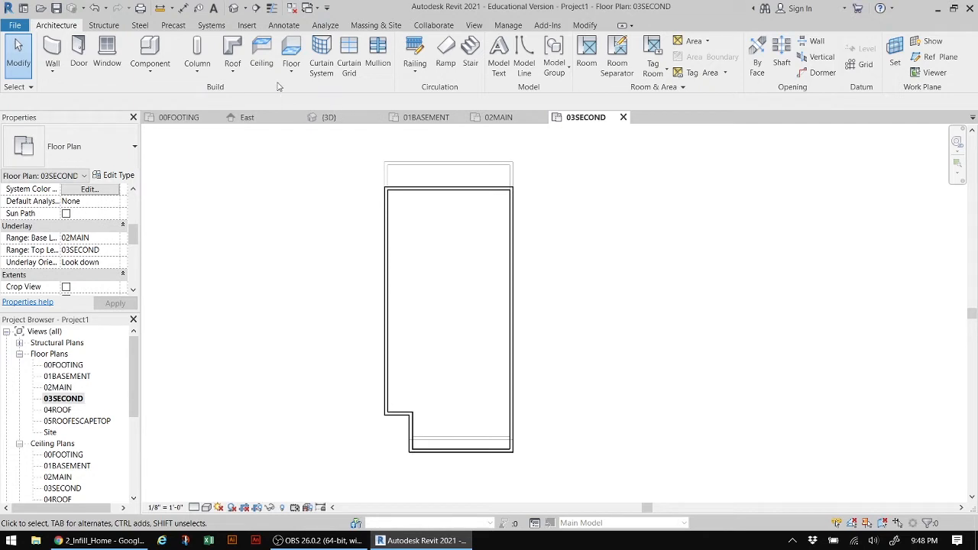
{"action": "left_click", "coordinate": [295, 49]}
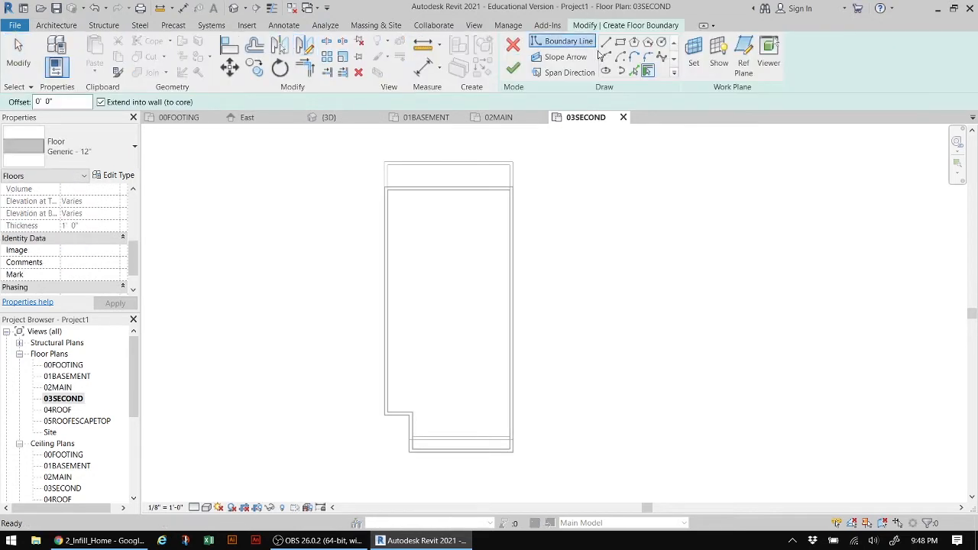
{"action": "left_click", "coordinate": [606, 43]}
{"action": "scroll", "coordinate": [421, 168], "scroll_direction": "up", "scroll_amount": 2}
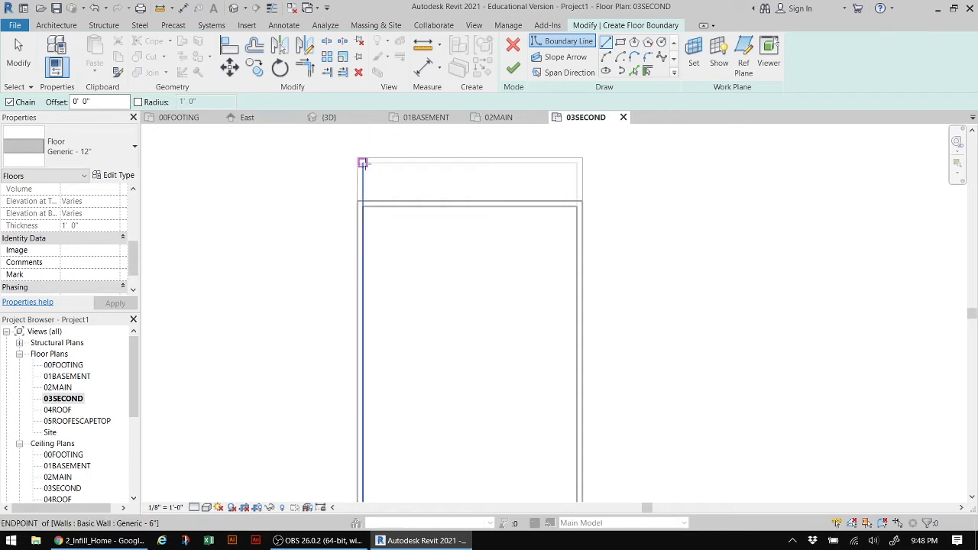
{"action": "left_click", "coordinate": [359, 160]}
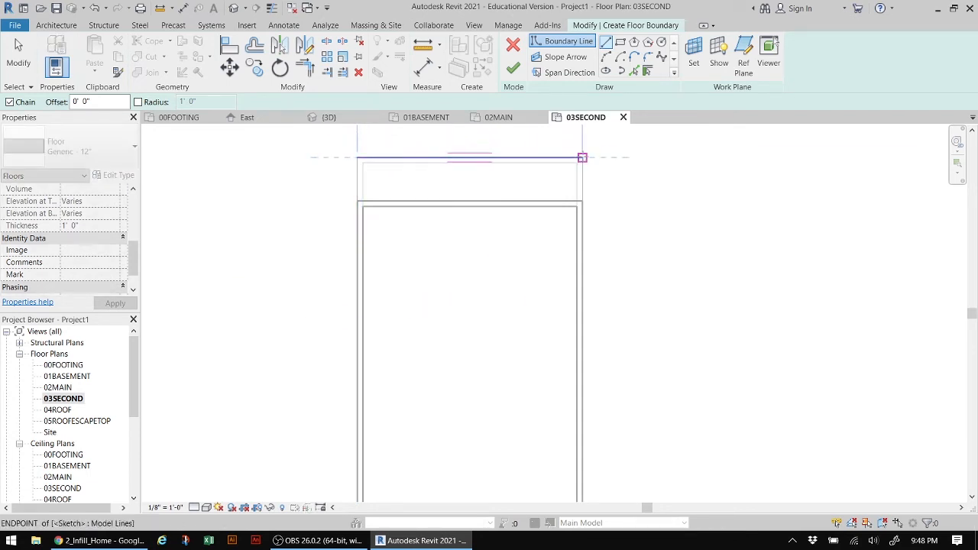
{"action": "left_click", "coordinate": [582, 158]}
- Continue the second-level floor boundary along the outer faces of the east and south walls and around the southwest notch
{"action": "scroll", "coordinate": [585, 267], "scroll_direction": "down", "scroll_amount": 2}
{"action": "middle_click_drag", "start_coordinate": [582, 309], "coordinate": [544, 236]}
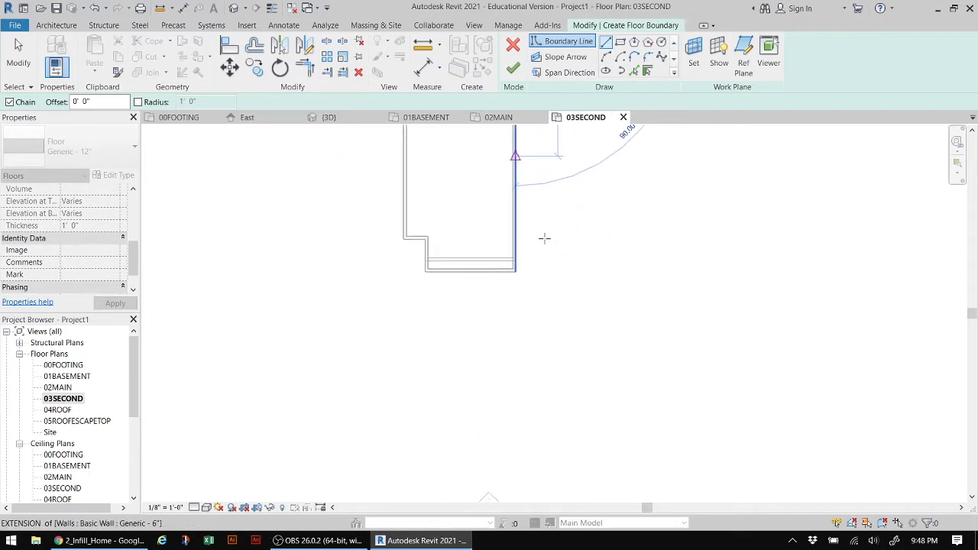
{"action": "left_click", "coordinate": [516, 270]}
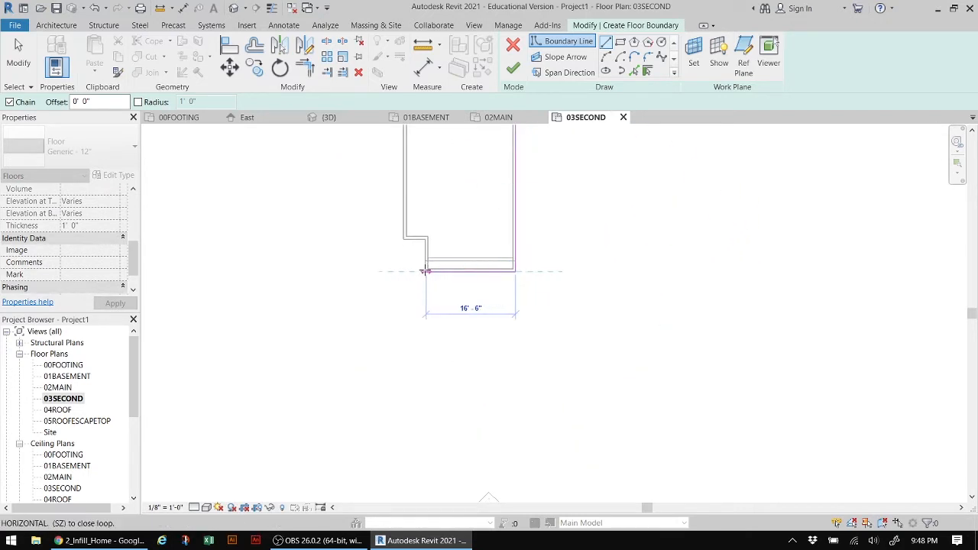
{"action": "left_click", "coordinate": [425, 270]}
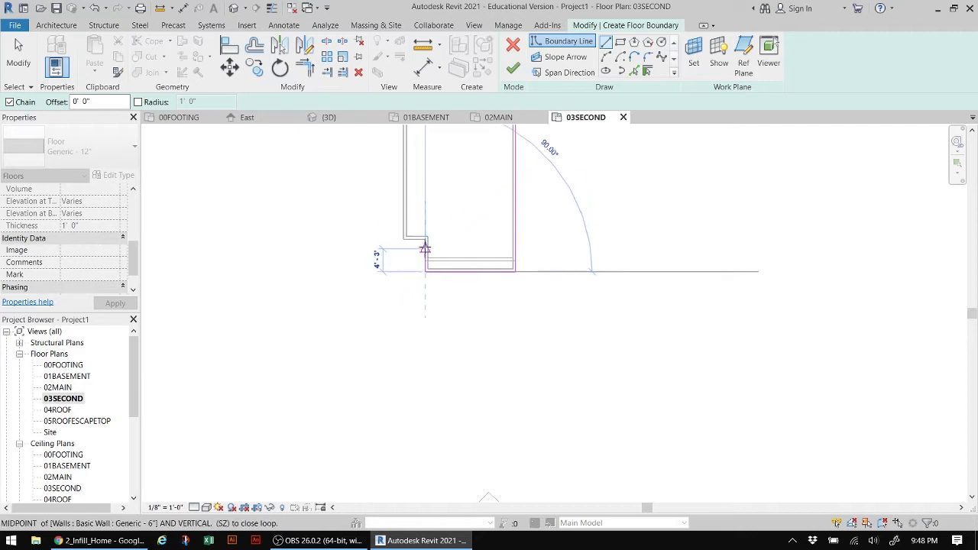
{"action": "left_click", "coordinate": [426, 240]}
{"action": "left_click", "coordinate": [403, 239]}
- Close the second-level floor boundary along the west wall's outer face and finish the floor
{"action": "scroll", "coordinate": [404, 201], "scroll_direction": "down", "scroll_amount": 1}
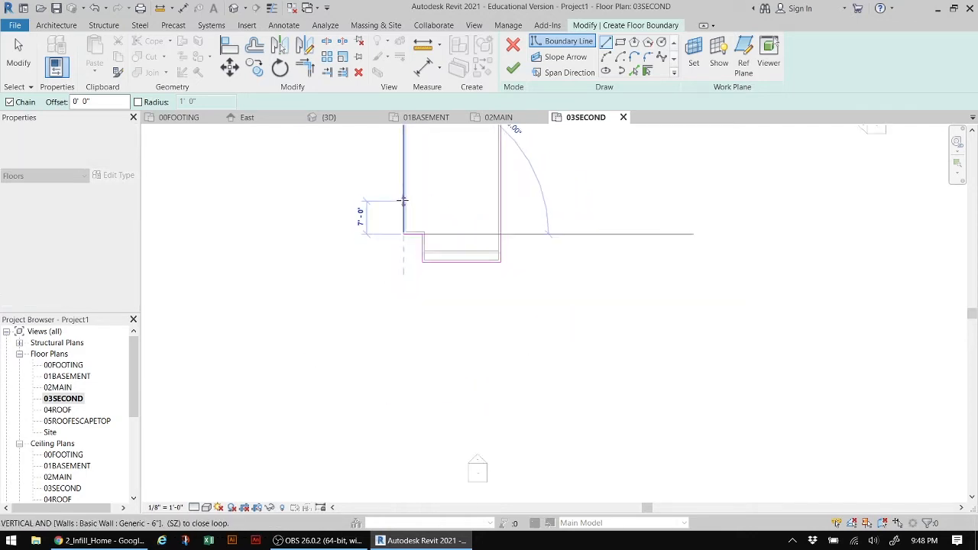
{"action": "scroll", "coordinate": [404, 200], "scroll_direction": "down", "scroll_amount": 4}
{"action": "middle_click_drag", "start_coordinate": [413, 196], "coordinate": [434, 353]}
{"action": "scroll", "coordinate": [424, 276], "scroll_direction": "up", "scroll_amount": 6}
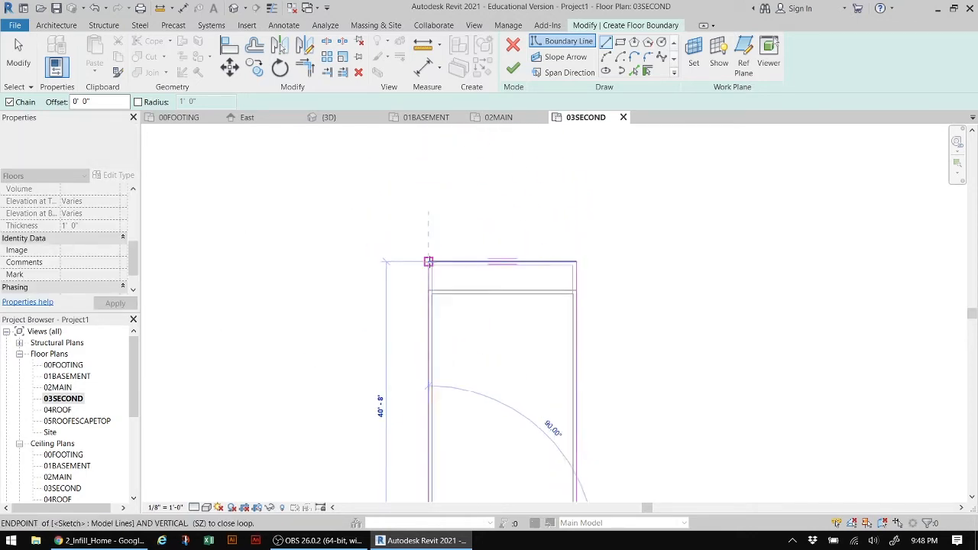
{"action": "scroll", "coordinate": [428, 261], "scroll_direction": "up", "scroll_amount": 2}
{"action": "left_click", "coordinate": [428, 261]}
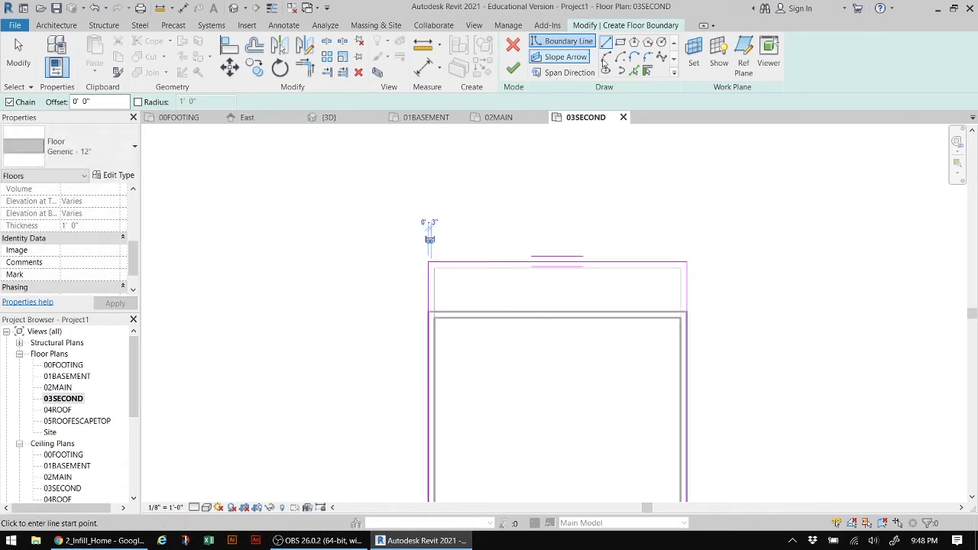
{"action": "left_click", "coordinate": [513, 68]}
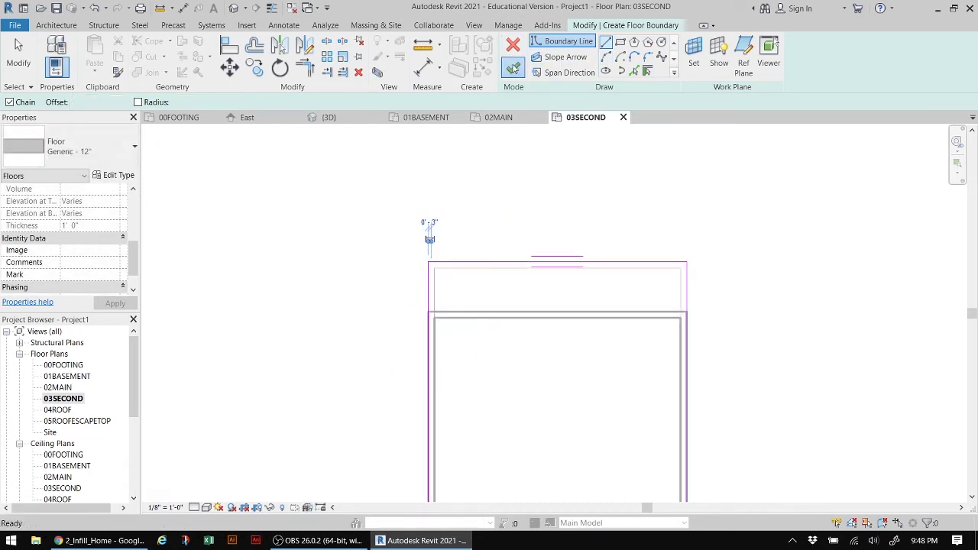
{"action": "left_click", "coordinate": [585, 281]}
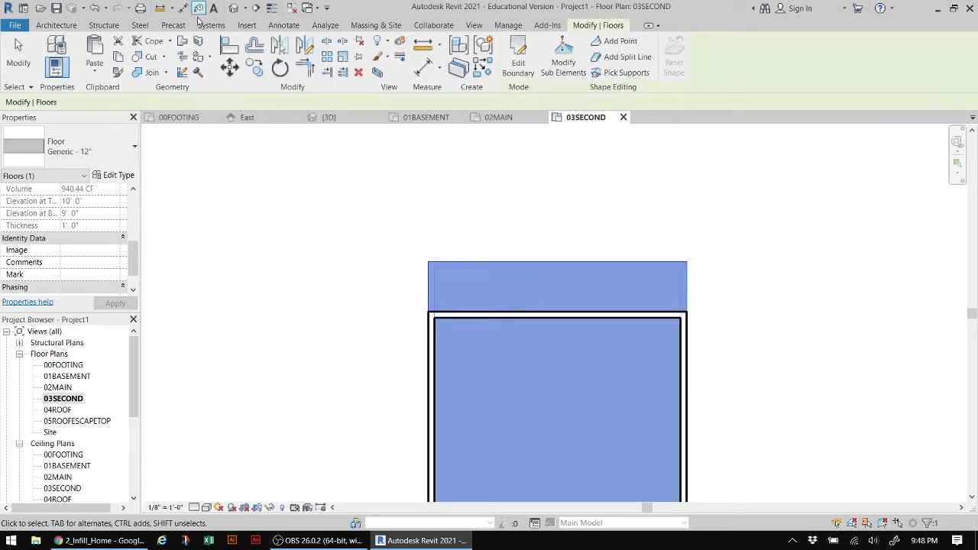
- Clear the floor selection and inspect the second-level slab in the 3D view from the right side, from below and from above
{"action": "left_click", "coordinate": [235, 8]}
{"action": "key", "text": "Escape"}
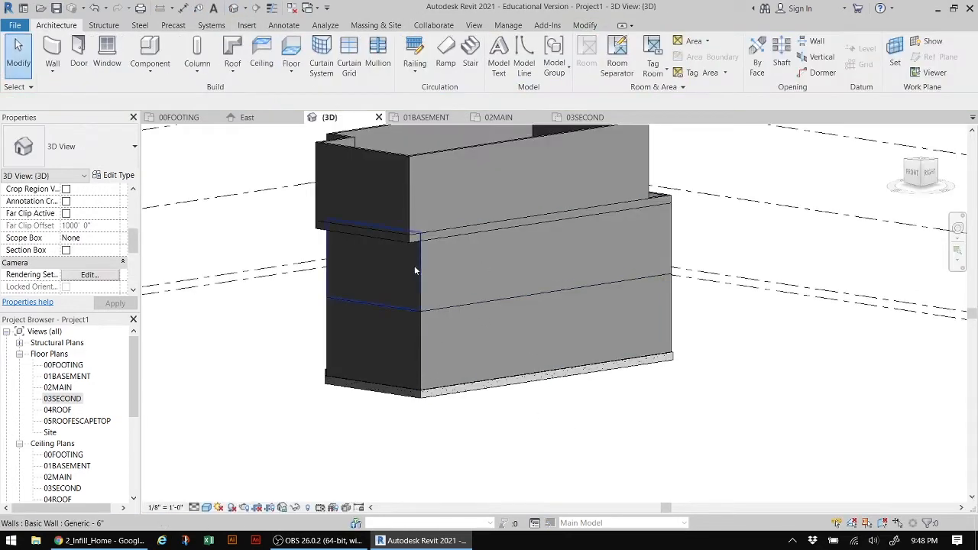
{"action": "left_click_drag", "start_coordinate": [898, 180], "coordinate": [761, 183]}
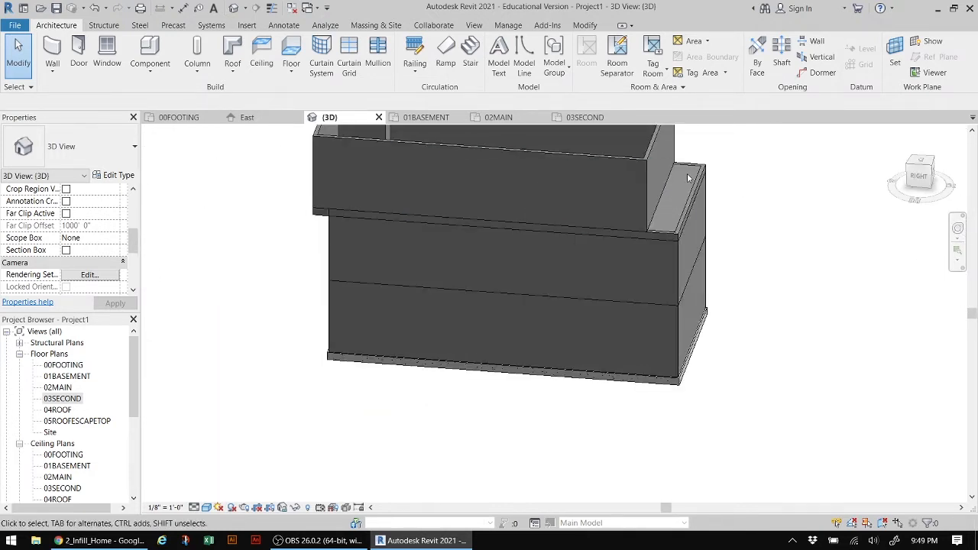
{"action": "left_click", "coordinate": [925, 188]}
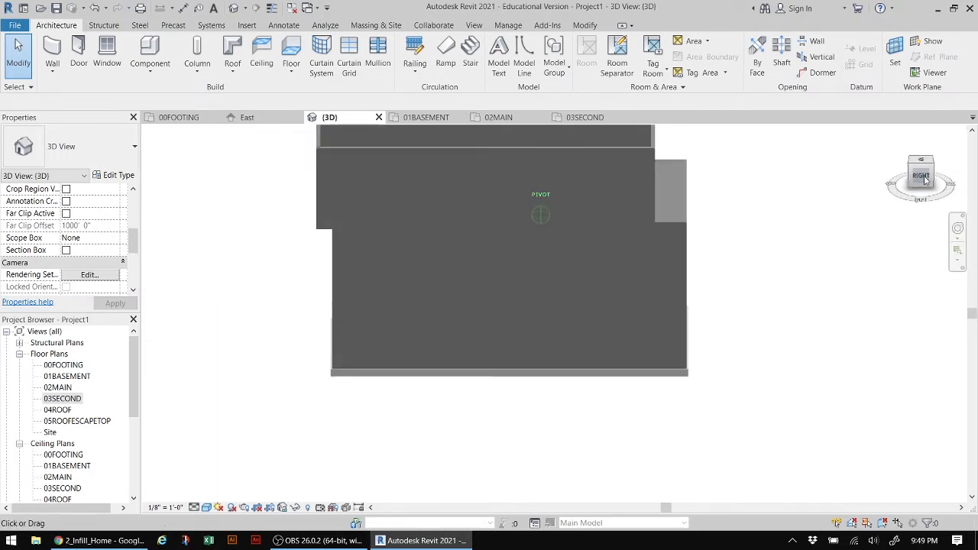
{"action": "mouse_move", "coordinate": [163, 164]}
{"action": "left_mouse_down"}
{"action": "mouse_move", "coordinate": [241, 150]}
{"action": "mouse_move", "coordinate": [240, 131]}
{"action": "mouse_move", "coordinate": [204, 500]}
{"action": "mouse_move", "coordinate": [180, 489]}
{"action": "left_mouse_up"}
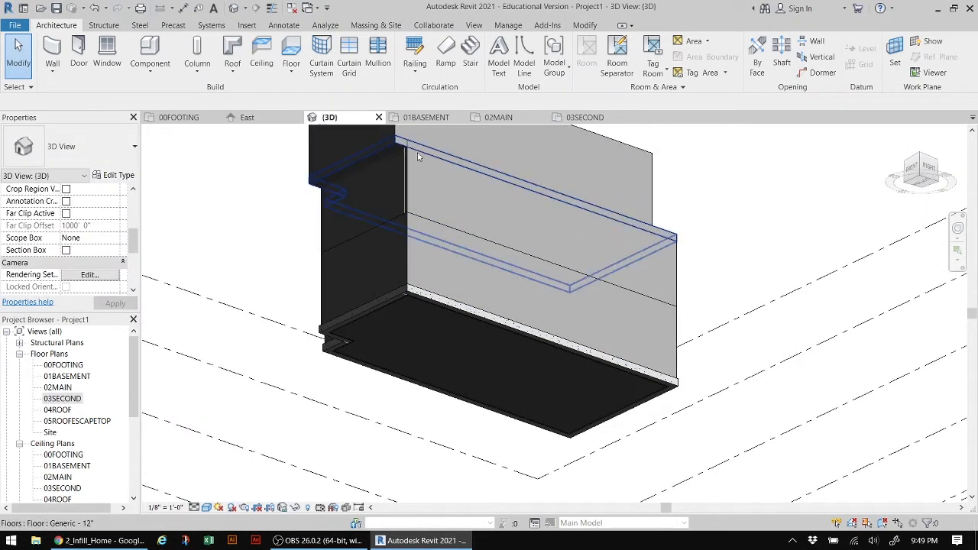
{"action": "left_click_drag", "start_coordinate": [922, 178], "coordinate": [917, 222]}
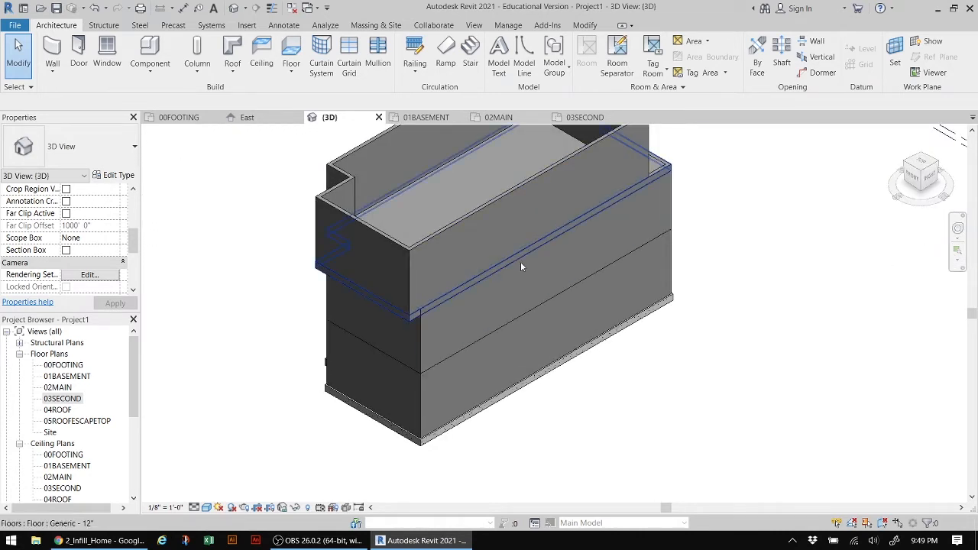
{"action": "middle_click_drag", "start_coordinate": [541, 282], "coordinate": [590, 335]}
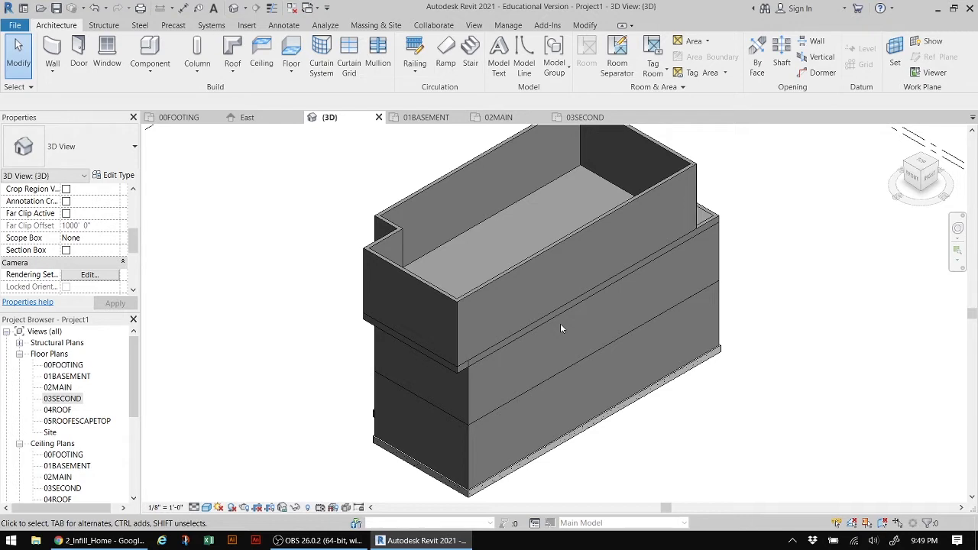
{"action": "left_click", "coordinate": [67, 376]}
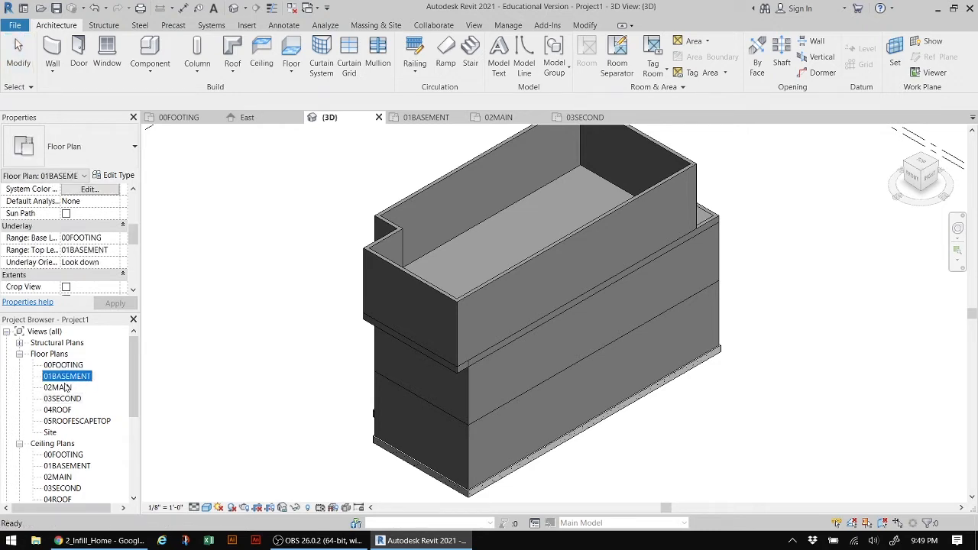
{"action": "left_click", "coordinate": [66, 388]}
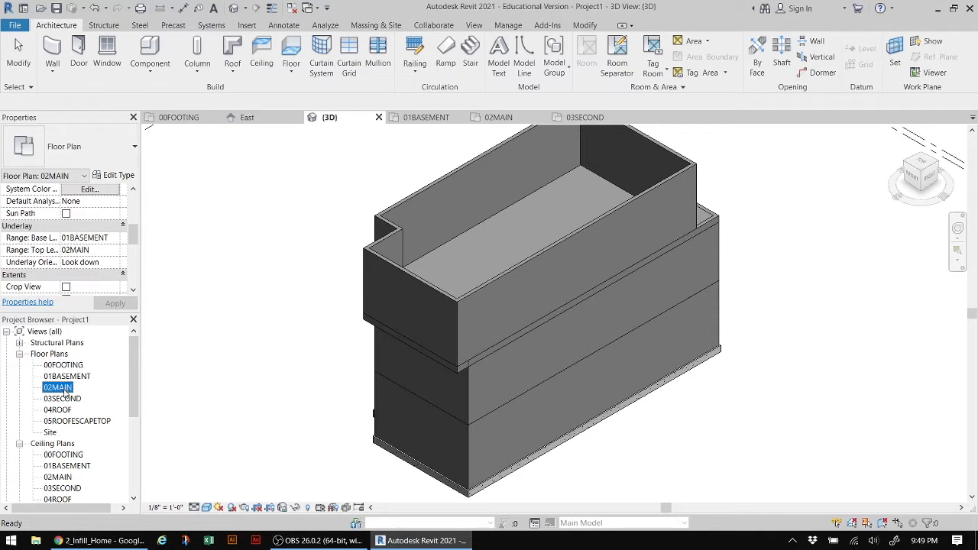
{"action": "left_click", "coordinate": [68, 399]}
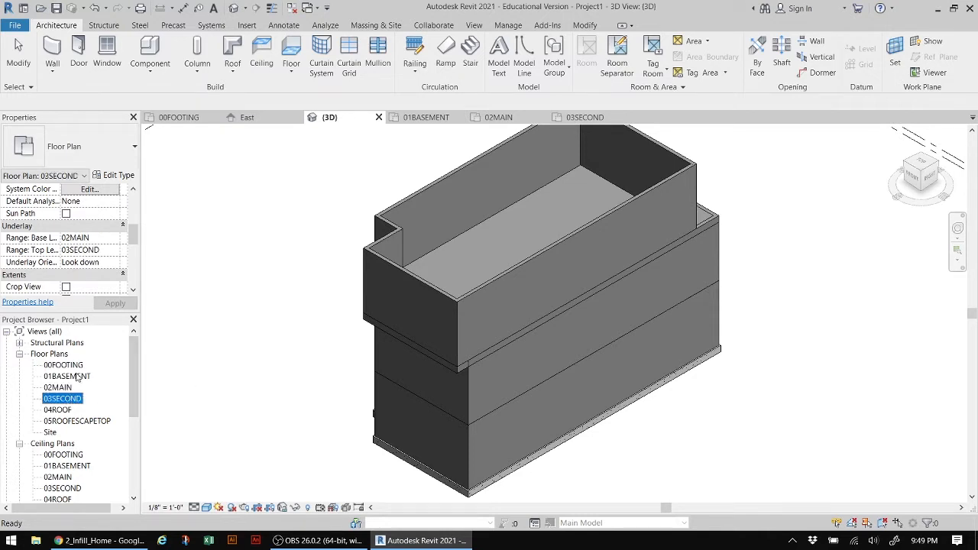
- In the 01BASEMENT plan, start a stair and draw a straight 3' 0" wide run northward along the east wall's inner face, with 18 risers
{"action": "double_click", "coordinate": [77, 376]}
{"action": "scroll", "coordinate": [428, 369], "scroll_direction": "down", "scroll_amount": 1}
{"action": "middle_click_drag", "start_coordinate": [436, 373], "coordinate": [419, 353]}
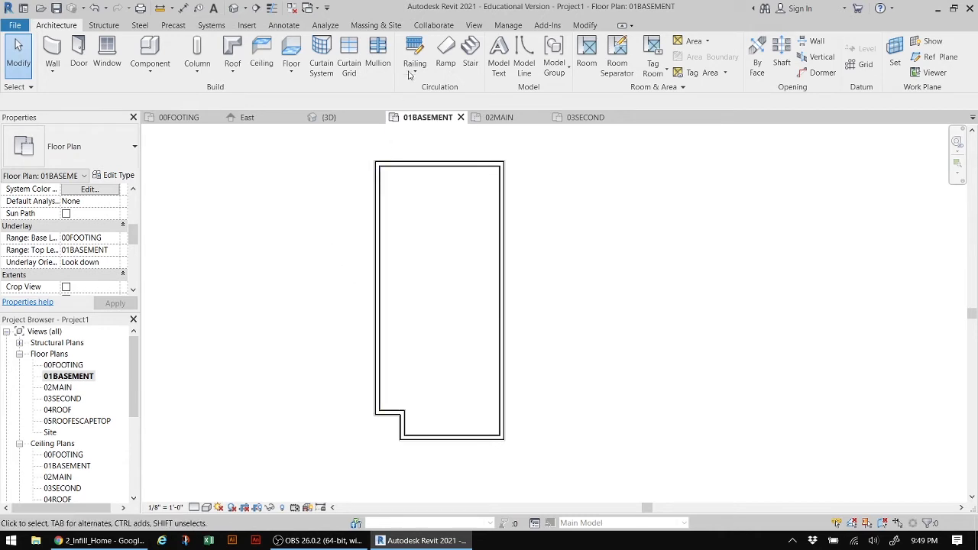
{"action": "left_click", "coordinate": [473, 52]}
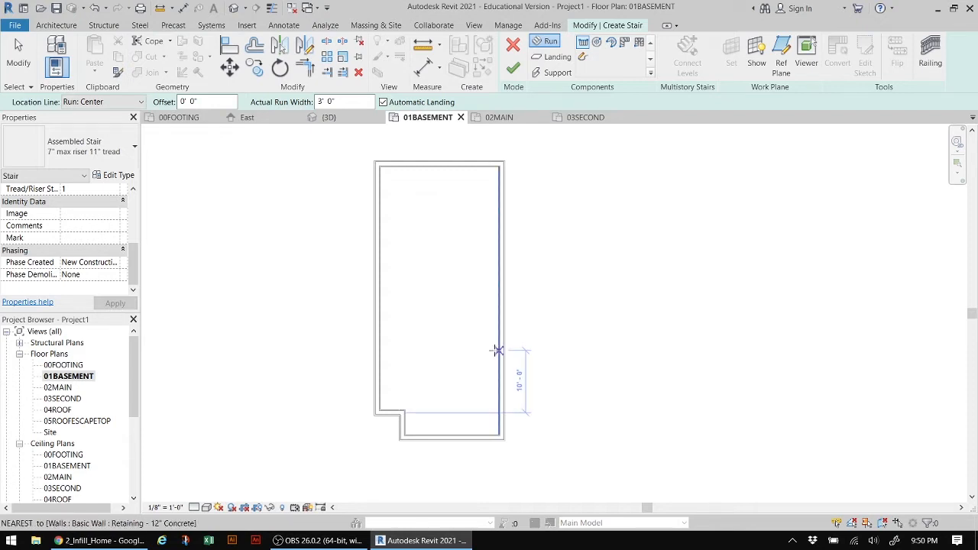
{"action": "scroll", "coordinate": [493, 351], "scroll_direction": "up", "scroll_amount": 3}
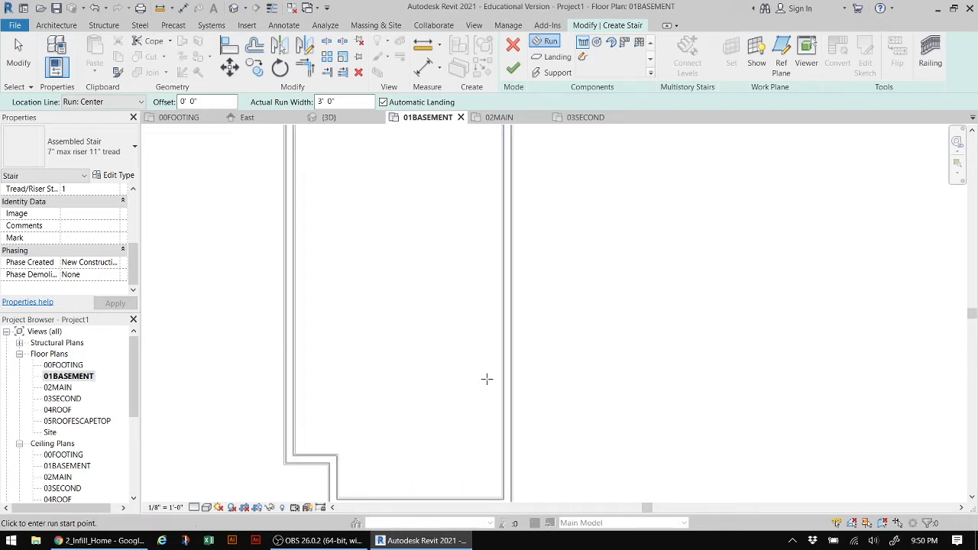
{"action": "left_click", "coordinate": [486, 379]}
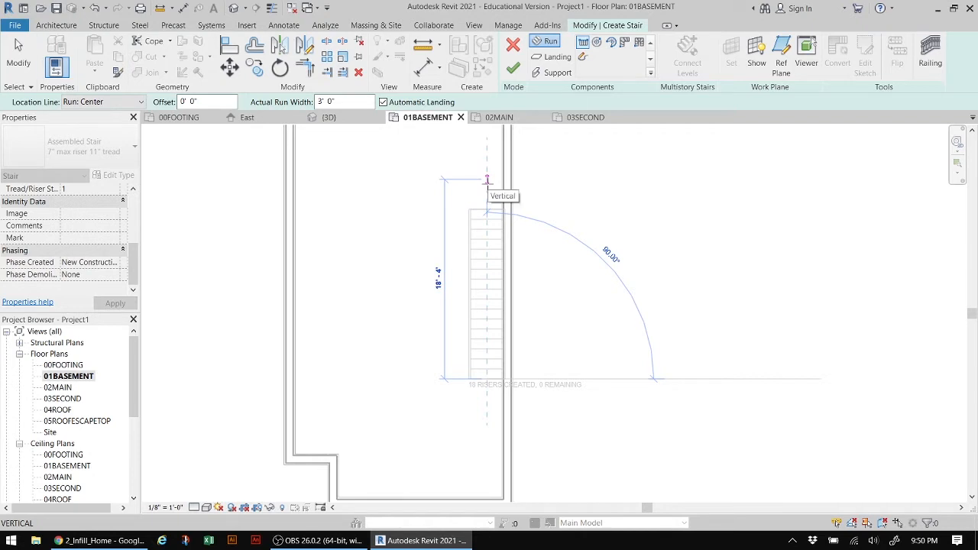
{"action": "left_click", "coordinate": [487, 180]}
{"action": "key", "text": "Escape"}
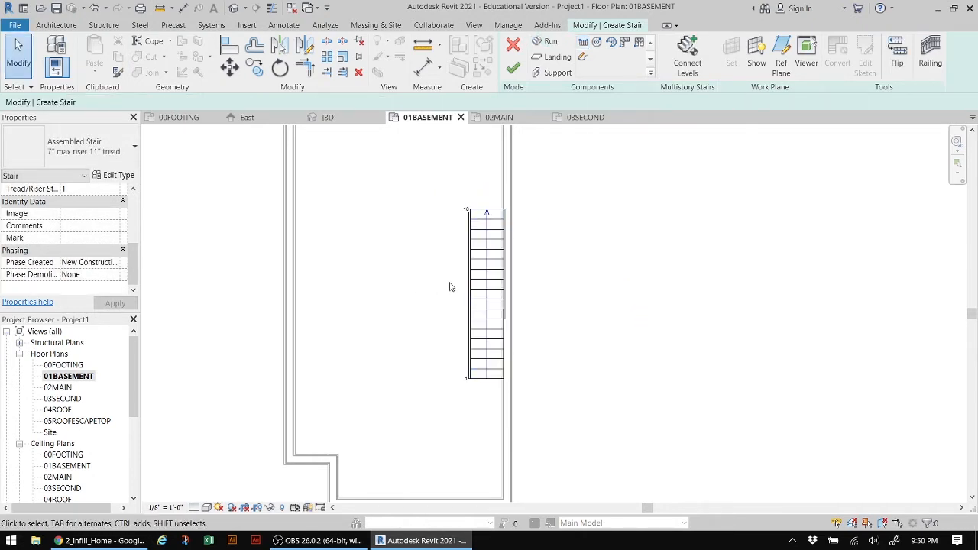
- Move the straight stair run slightly north along the east wall, starting about 12' 6" from the south wall
{"action": "left_click_drag", "start_coordinate": [472, 283], "coordinate": [489, 253]}
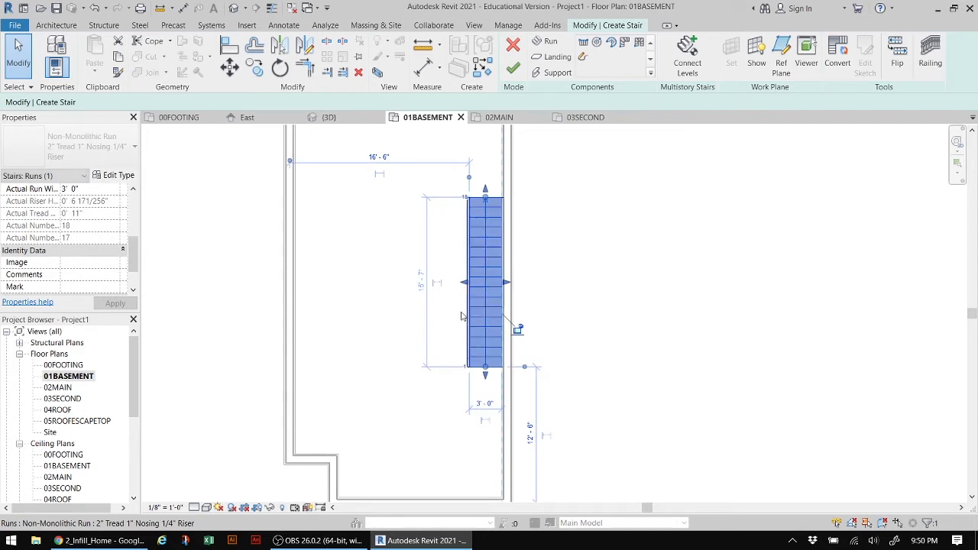
{"action": "scroll", "coordinate": [454, 323], "scroll_direction": "up", "scroll_amount": 1}
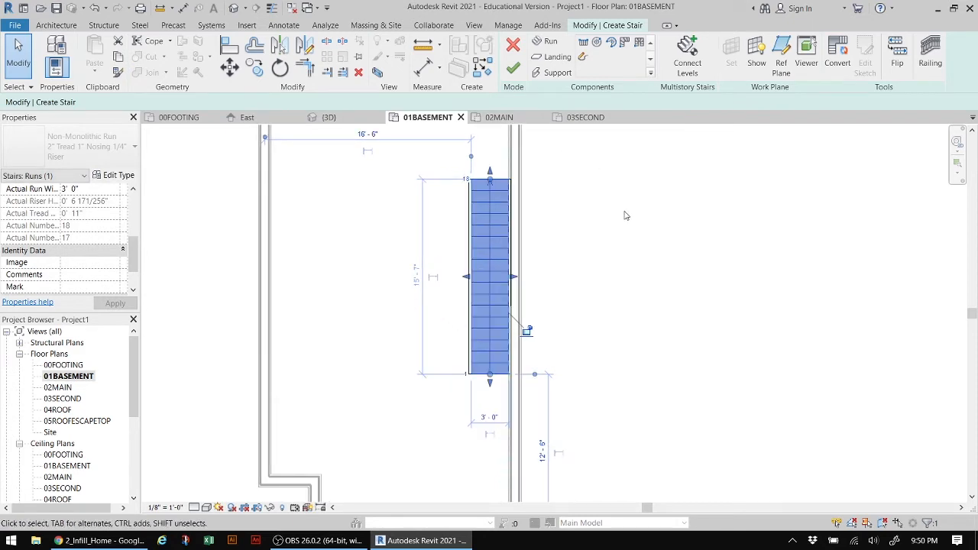
{"action": "scroll", "coordinate": [625, 213], "scroll_direction": "down", "scroll_amount": 1}
{"action": "middle_click_drag", "start_coordinate": [628, 217], "coordinate": [602, 270]}
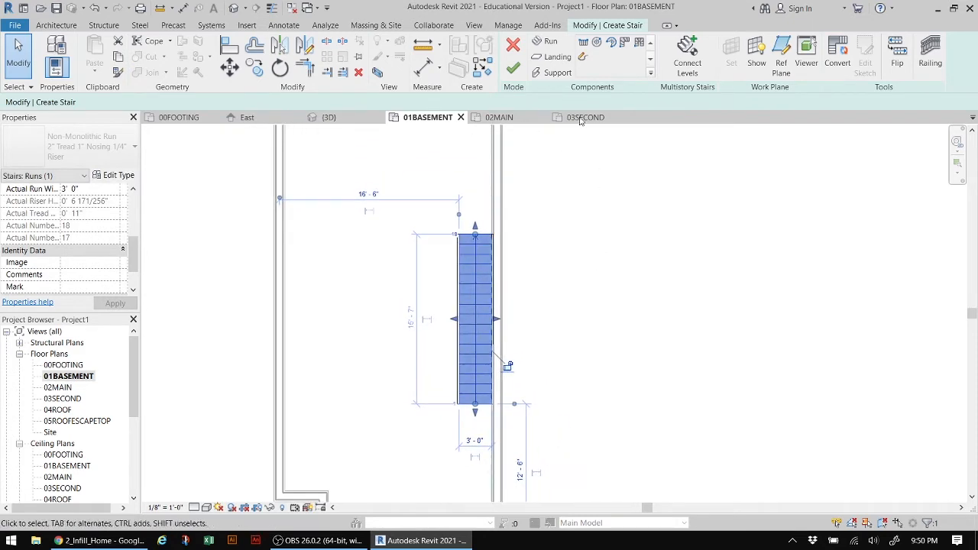
- Place a 3' 0" wide U-shaped winder run inside the basement, northwest of the straight run
{"action": "left_click", "coordinate": [639, 42]}
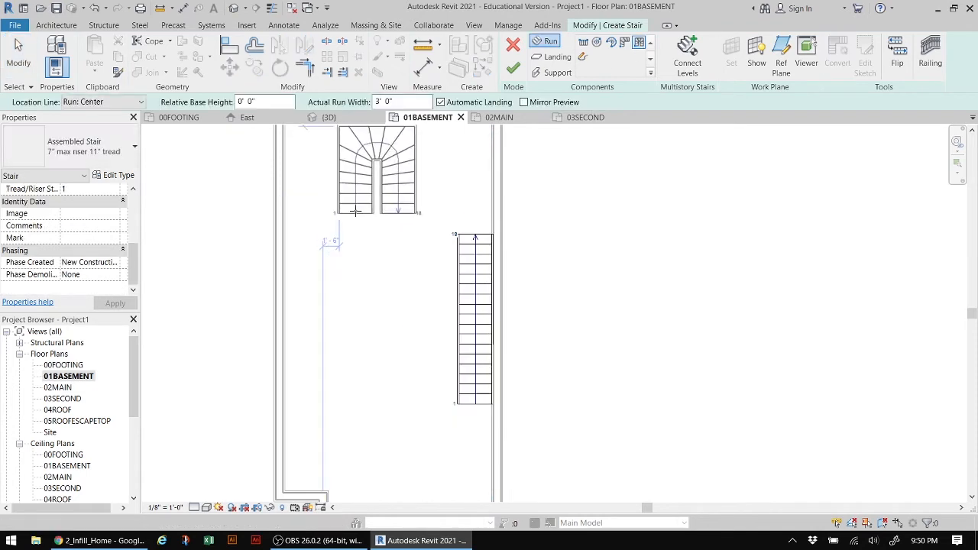
{"action": "scroll", "coordinate": [334, 215], "scroll_direction": "down", "scroll_amount": 2}
{"action": "left_click", "coordinate": [346, 219]}
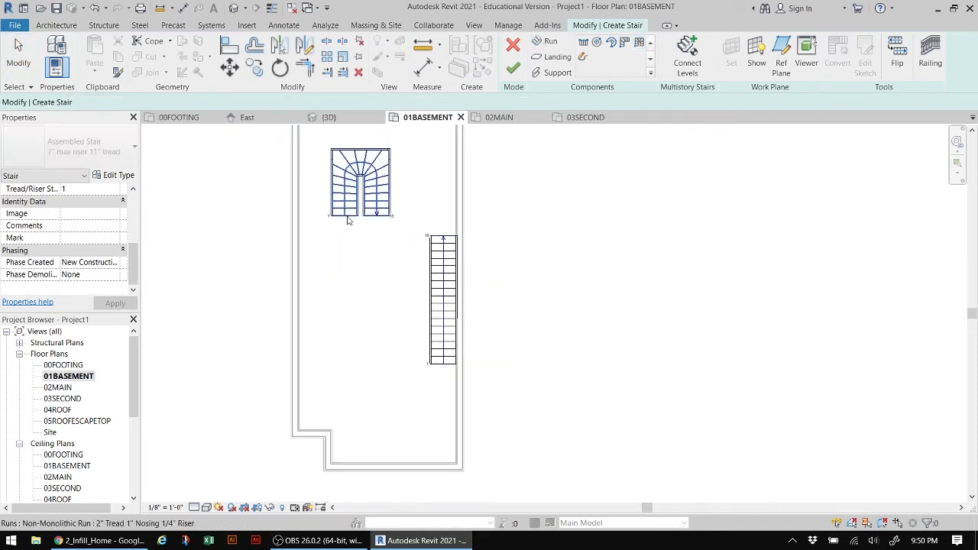
{"action": "key", "text": "Escape"}
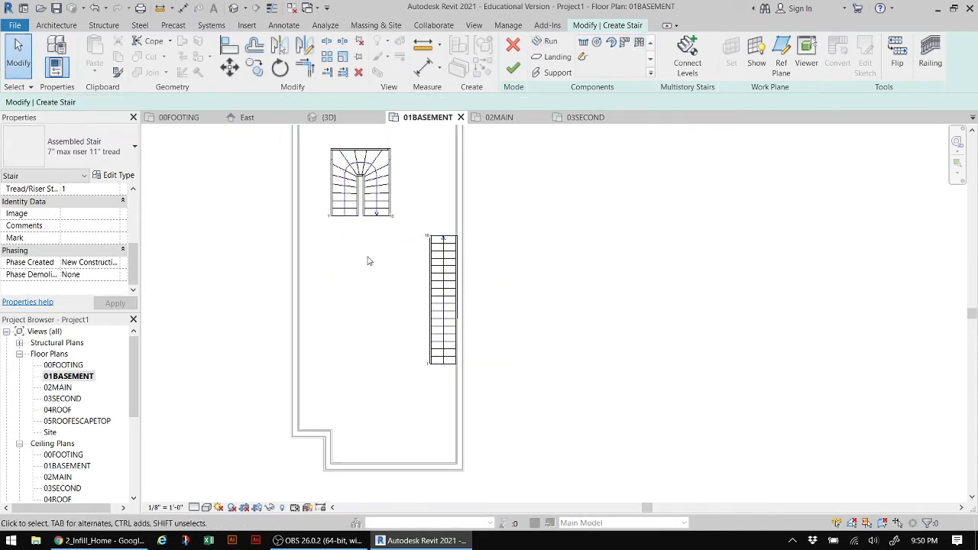
- Rotate the U-shaped winder run 90 degrees so its open end faces east, and move it down against the basement's south wall
{"action": "left_click", "coordinate": [358, 152]}
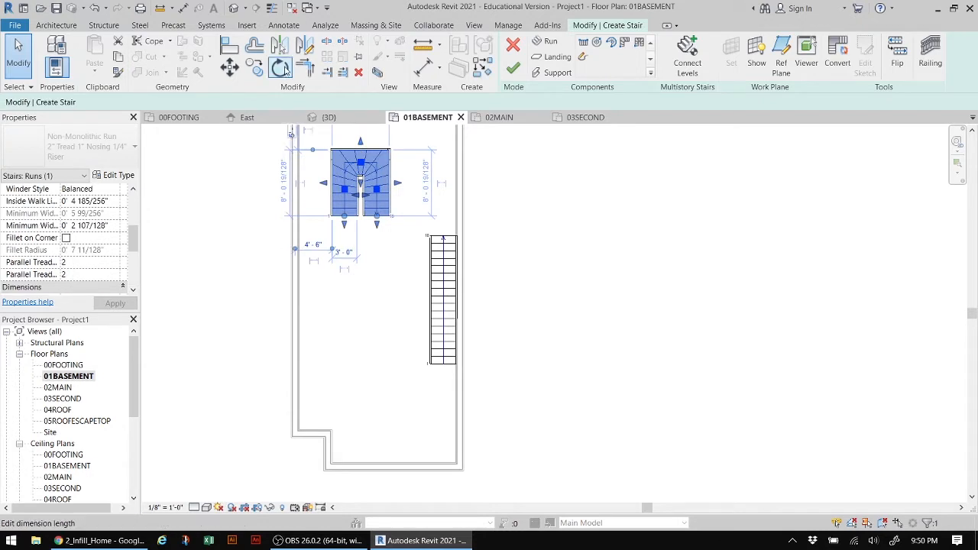
{"action": "left_click", "coordinate": [280, 67]}
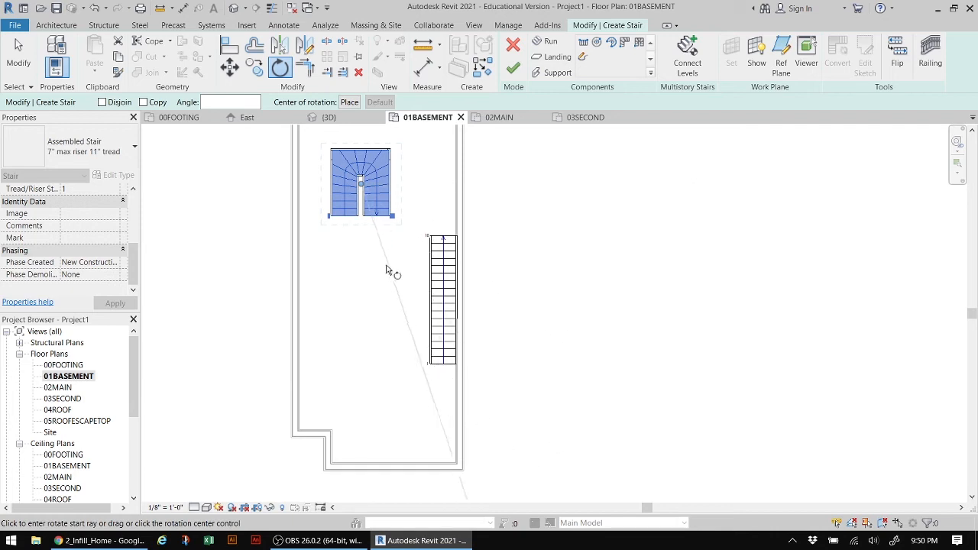
{"action": "left_click", "coordinate": [361, 275]}
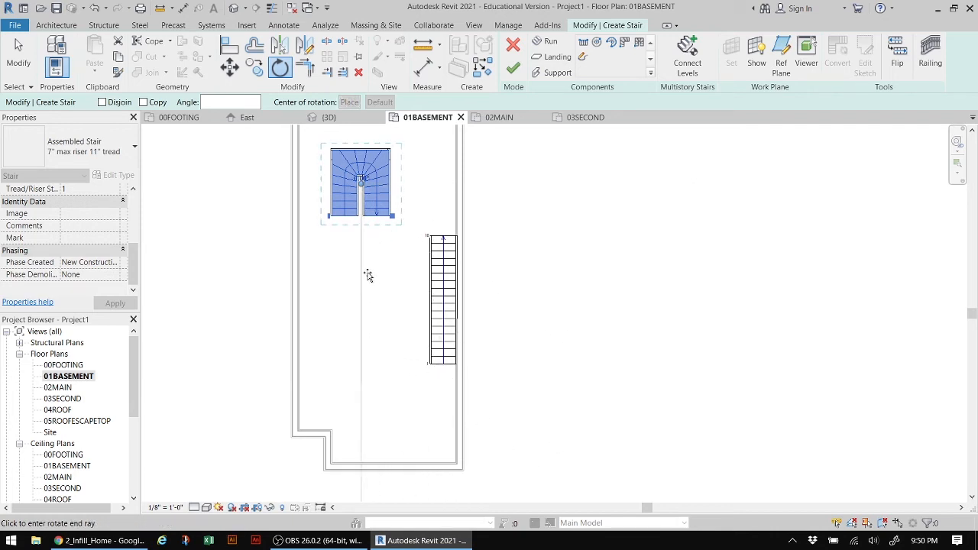
{"action": "left_click", "coordinate": [467, 186]}
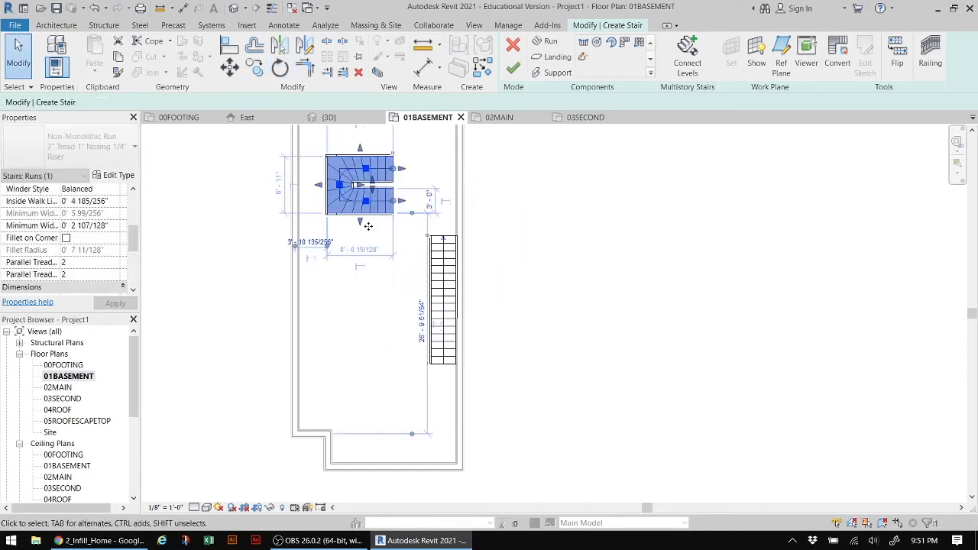
{"action": "left_click_drag", "start_coordinate": [351, 226], "coordinate": [364, 453]}
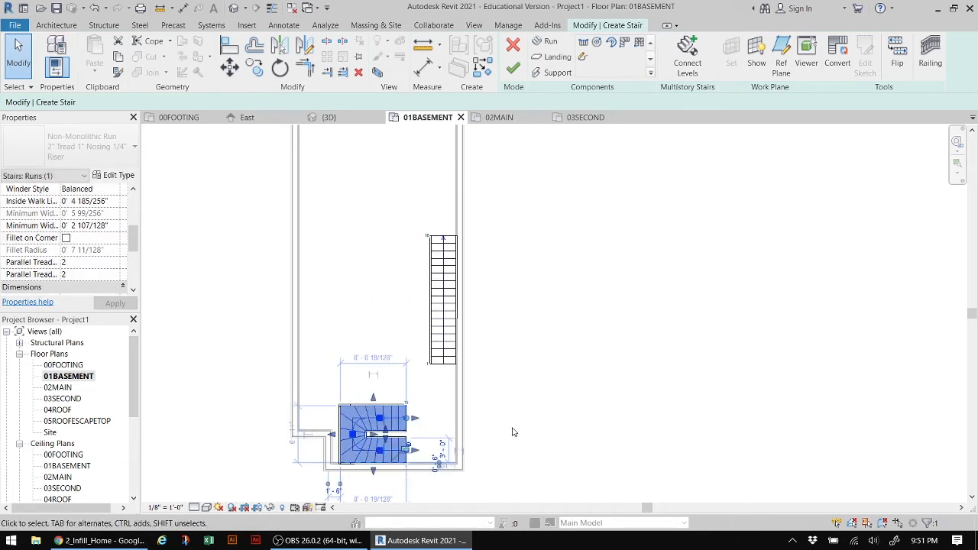
- Delete the U-shaped winder run and finish the stair with only the straight run along the east wall
{"action": "key", "text": "Delete"}
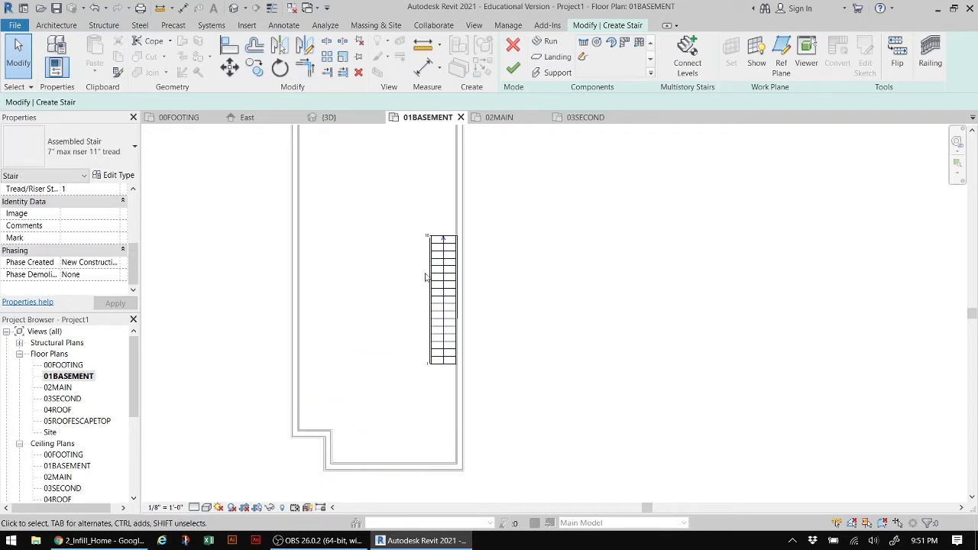
{"action": "left_click", "coordinate": [510, 71]}
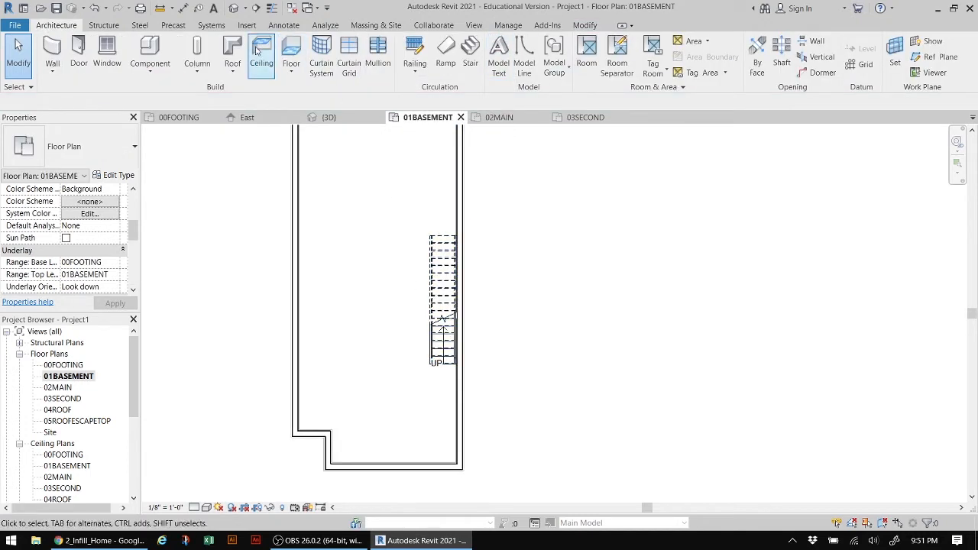
- In the 3D view, temporarily hide the wall category and inspect the basement stair against the floor slabs from the front right
{"action": "left_click", "coordinate": [234, 8]}
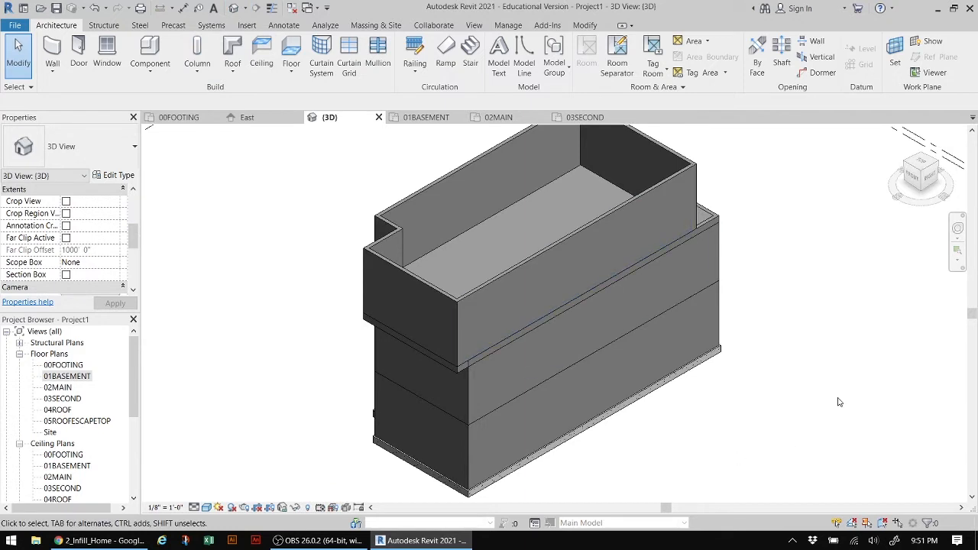
{"action": "left_click", "coordinate": [546, 249]}
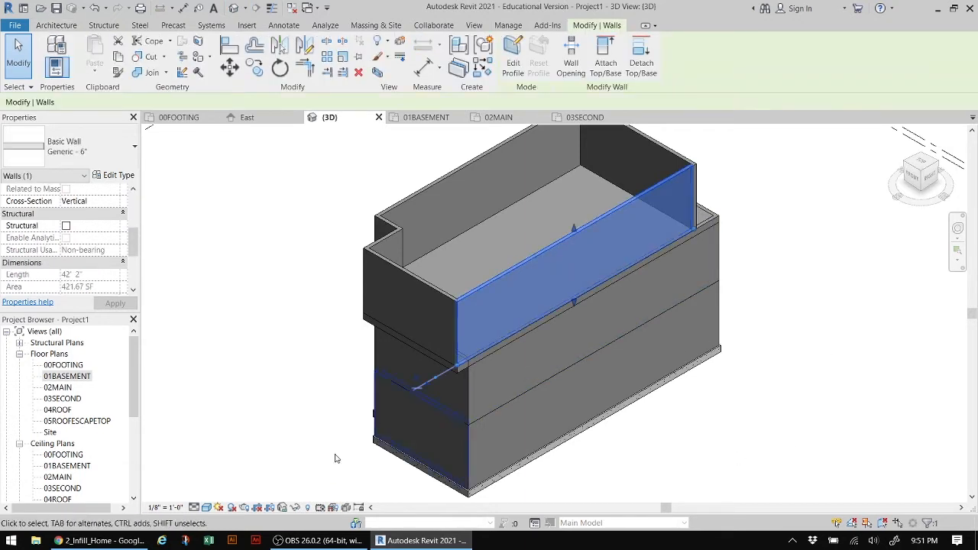
{"action": "left_click", "coordinate": [296, 509]}
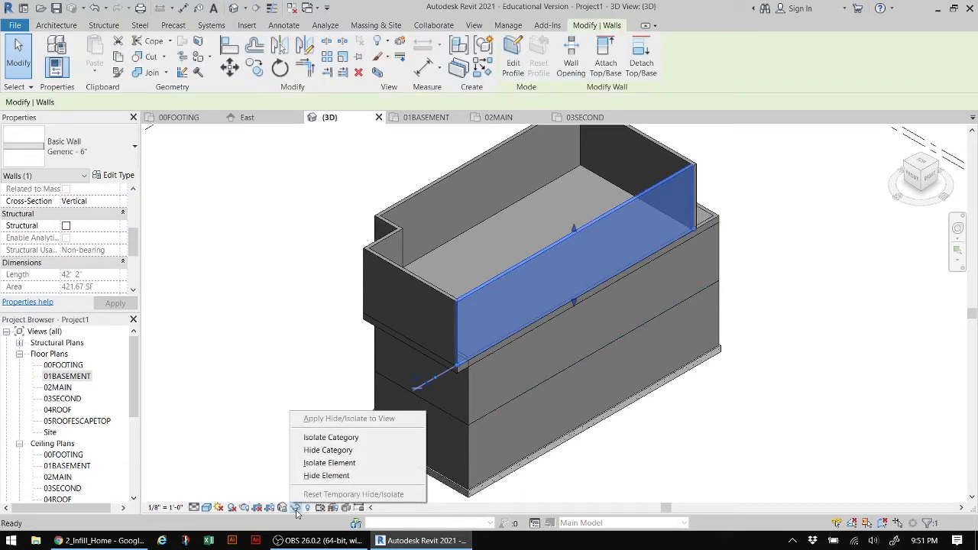
{"action": "left_click", "coordinate": [348, 451]}
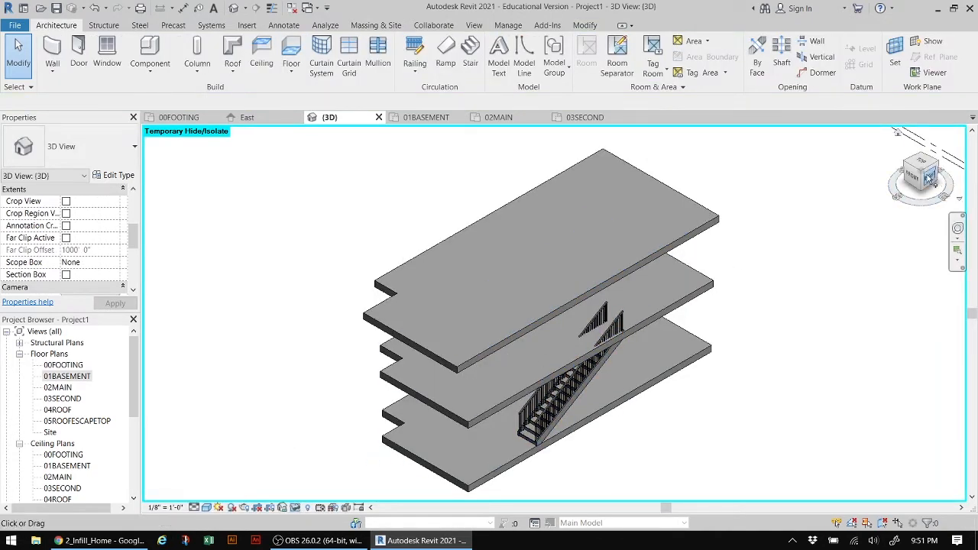
{"action": "mouse_move", "coordinate": [902, 172]}
{"action": "left_mouse_down"}
{"action": "mouse_move", "coordinate": [862, 148]}
{"action": "mouse_move", "coordinate": [890, 175]}
{"action": "left_mouse_up"}
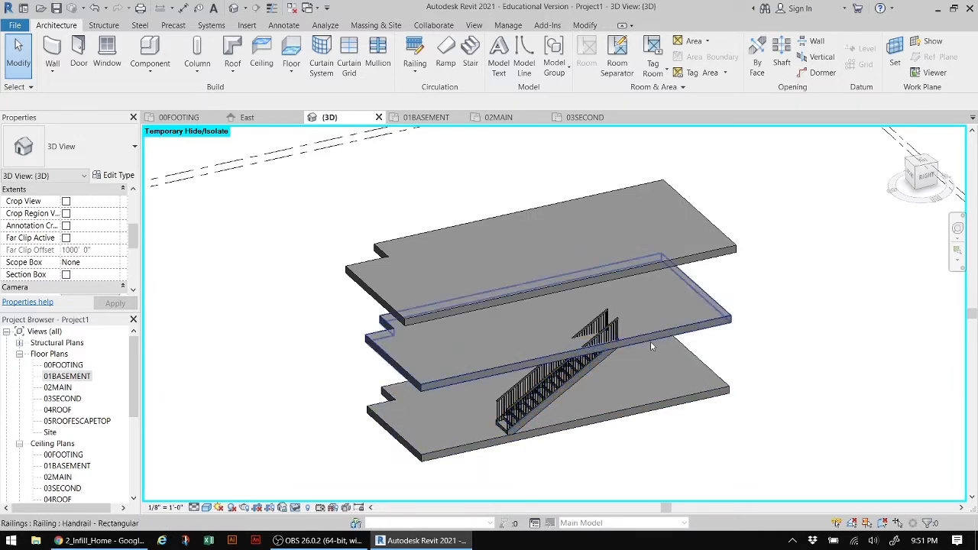
{"action": "left_click_drag", "start_coordinate": [911, 177], "coordinate": [937, 176]}
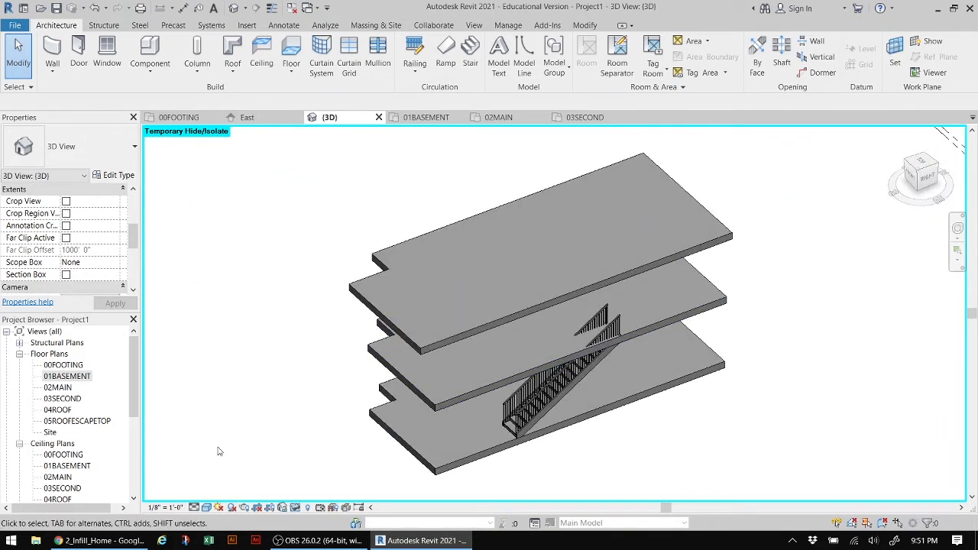
- Switch to Chrome and search Google for "staircase fails" in a new tab
{"action": "left_click", "coordinate": [98, 540]}
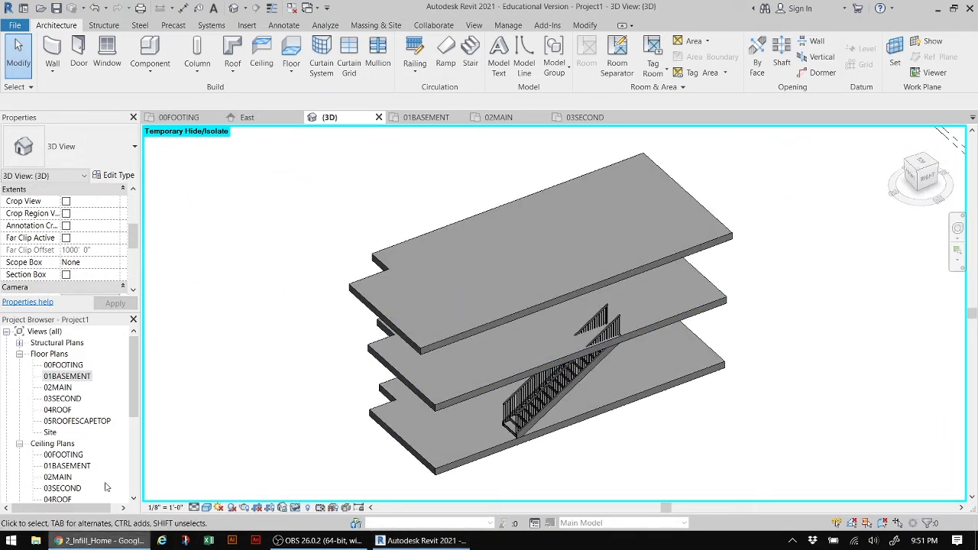
{"action": "left_click", "coordinate": [627, 10]}
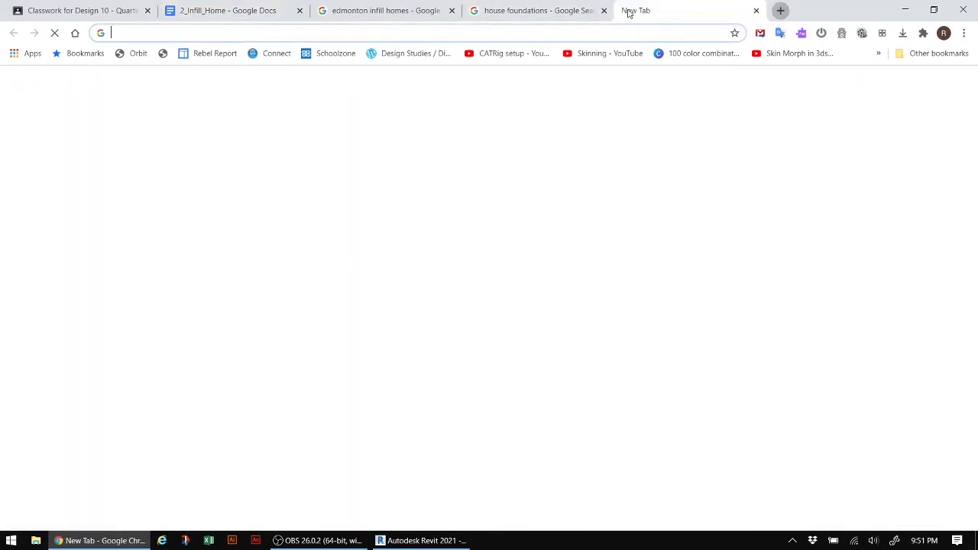
{"action": "type", "text": "staircase failes"}
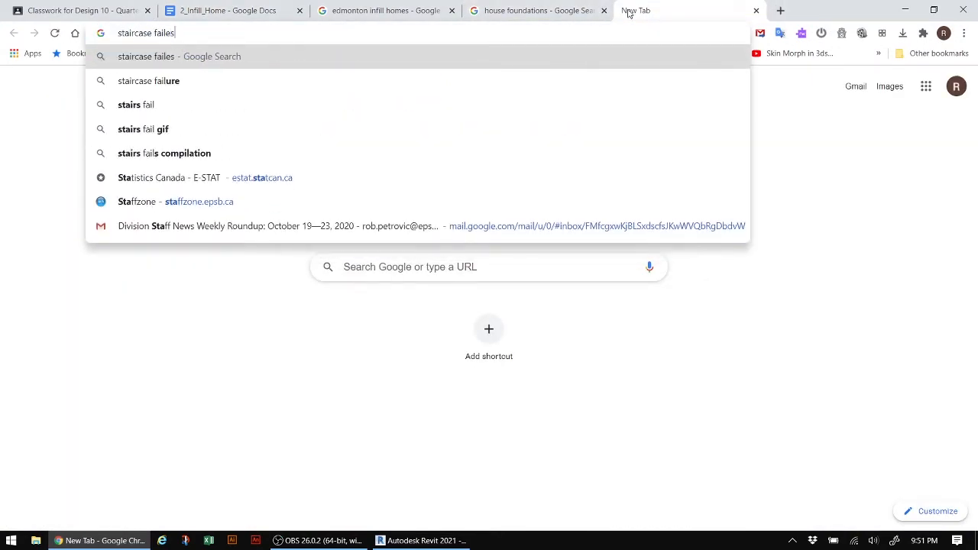
{"action": "key", "text": "Return"}
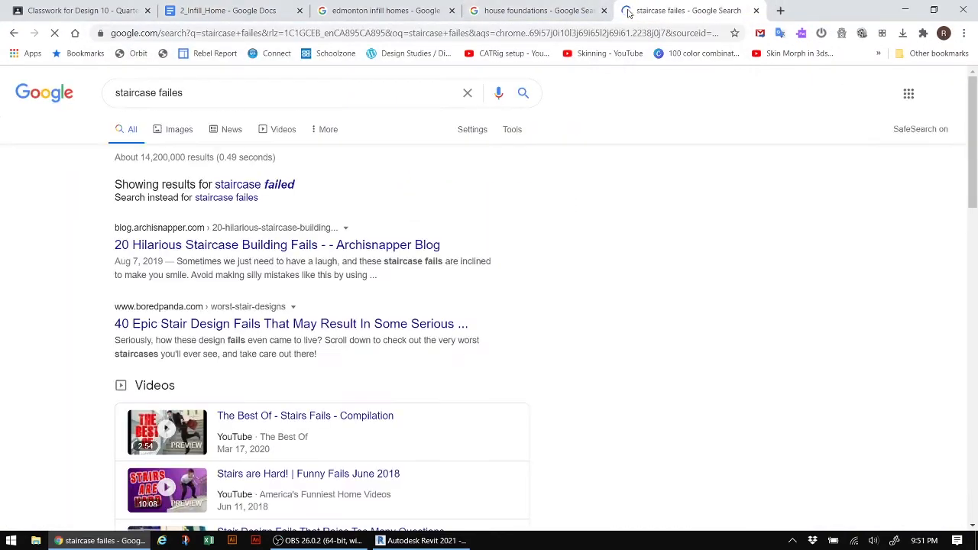
{"action": "left_click", "coordinate": [179, 92]}
{"action": "key", "text": "BackSpace"}
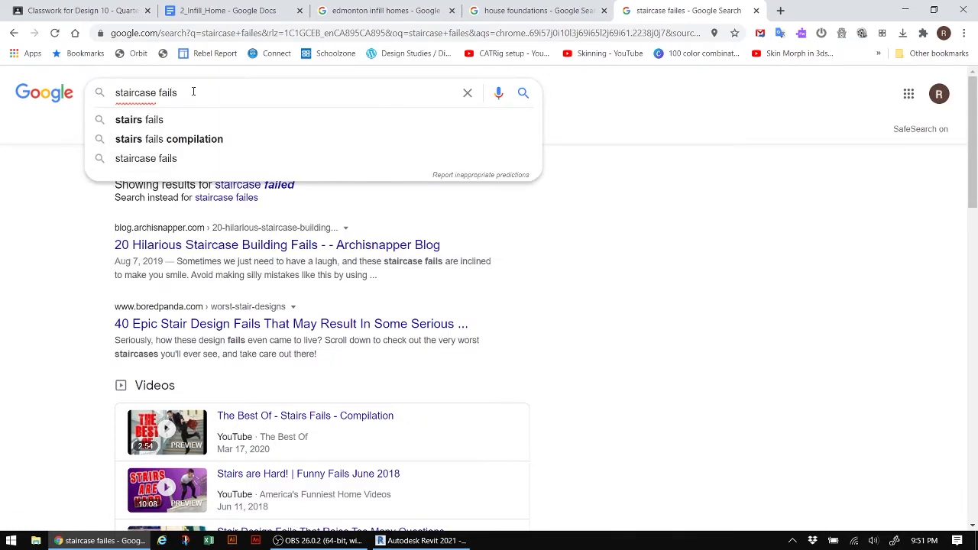
{"action": "key", "text": "Return"}
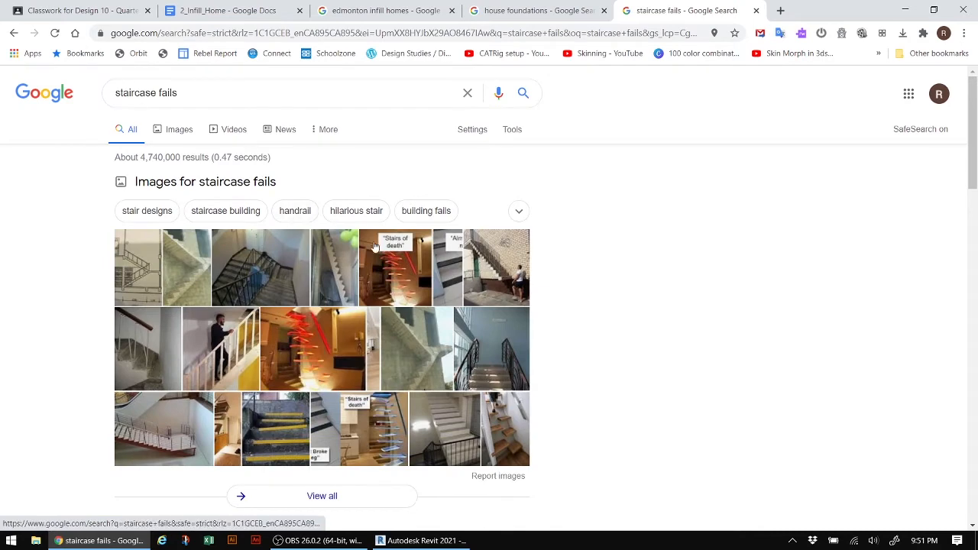
- Browse the staircase fails image results and enlarge several examples to examine headroom, landing and stair layout mistakes
{"action": "left_click", "coordinate": [174, 277]}
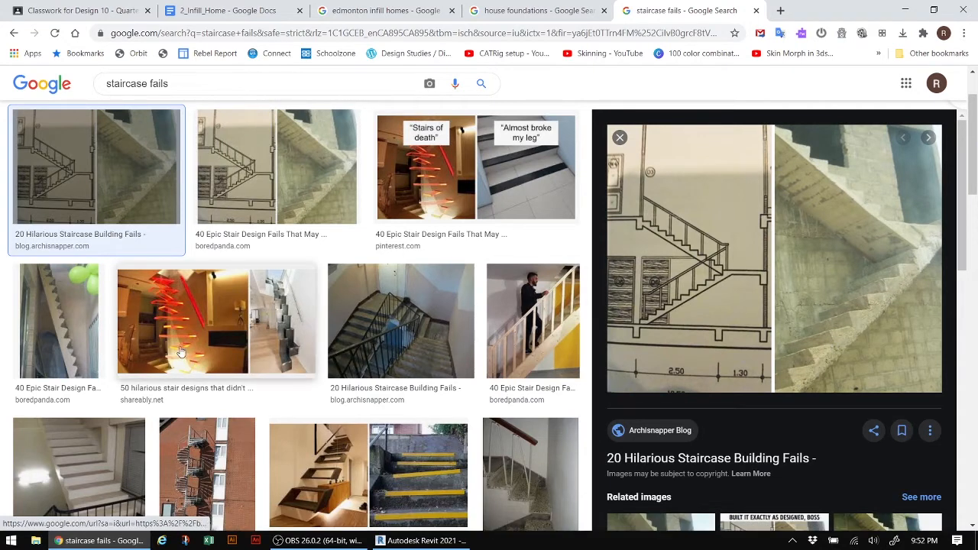
{"action": "scroll", "coordinate": [290, 348], "scroll_direction": "down", "scroll_amount": 1}
{"action": "scroll", "coordinate": [290, 348], "scroll_direction": "down", "scroll_amount": 1}
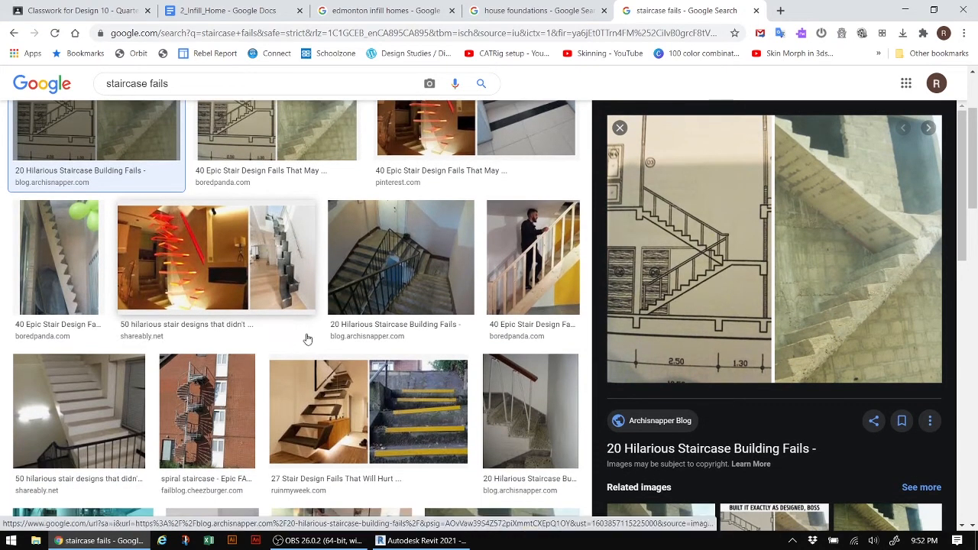
{"action": "left_click", "coordinate": [533, 258]}
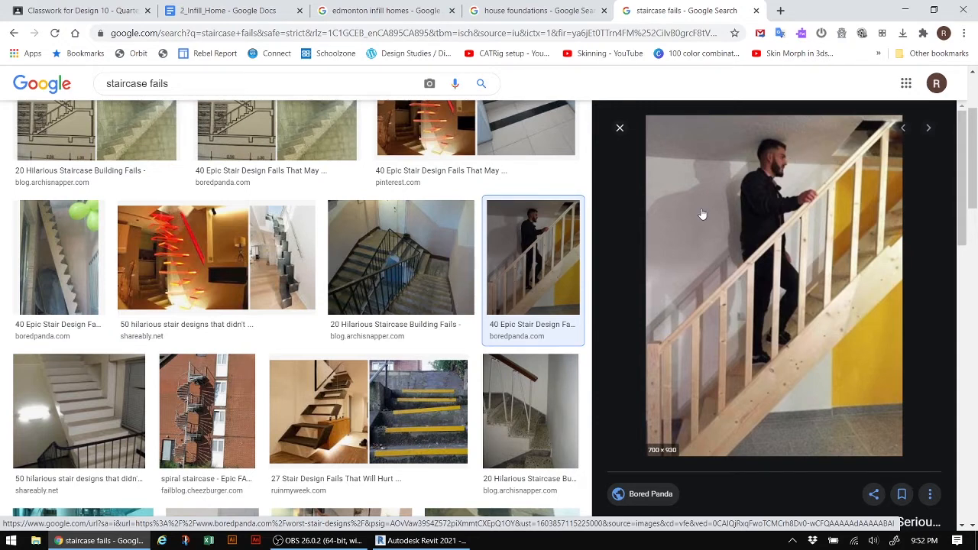
{"action": "left_click", "coordinate": [76, 413]}
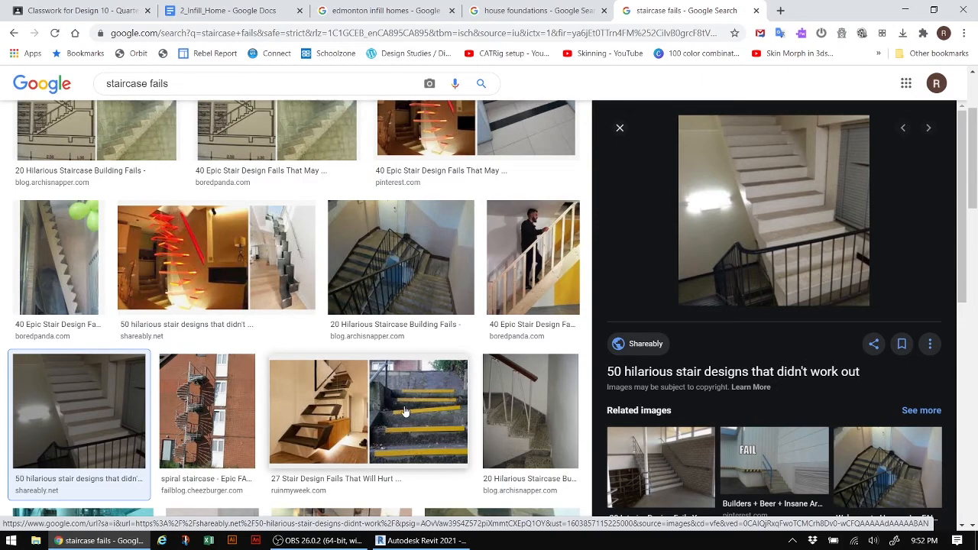
{"action": "scroll", "coordinate": [355, 419], "scroll_direction": "down", "scroll_amount": 3}
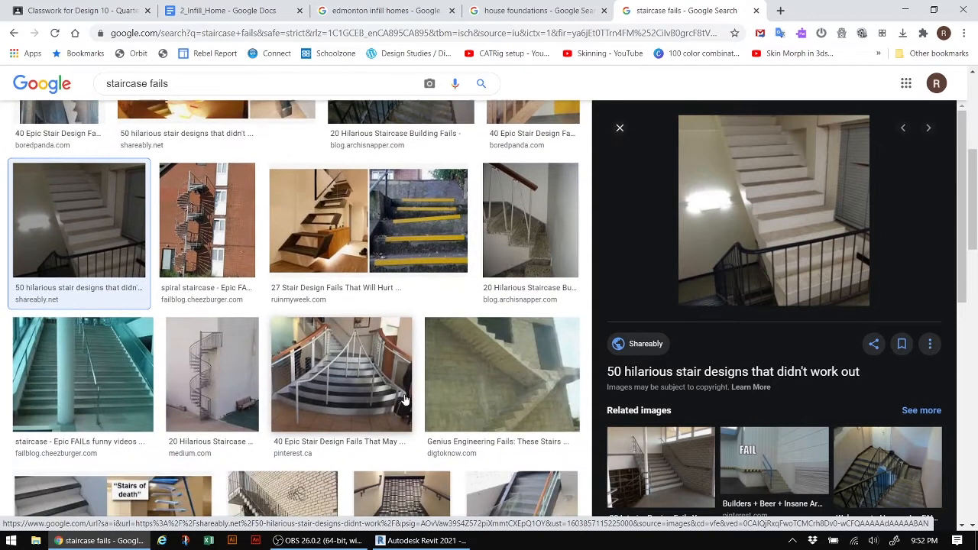
{"action": "scroll", "coordinate": [405, 400], "scroll_direction": "down", "scroll_amount": 2}
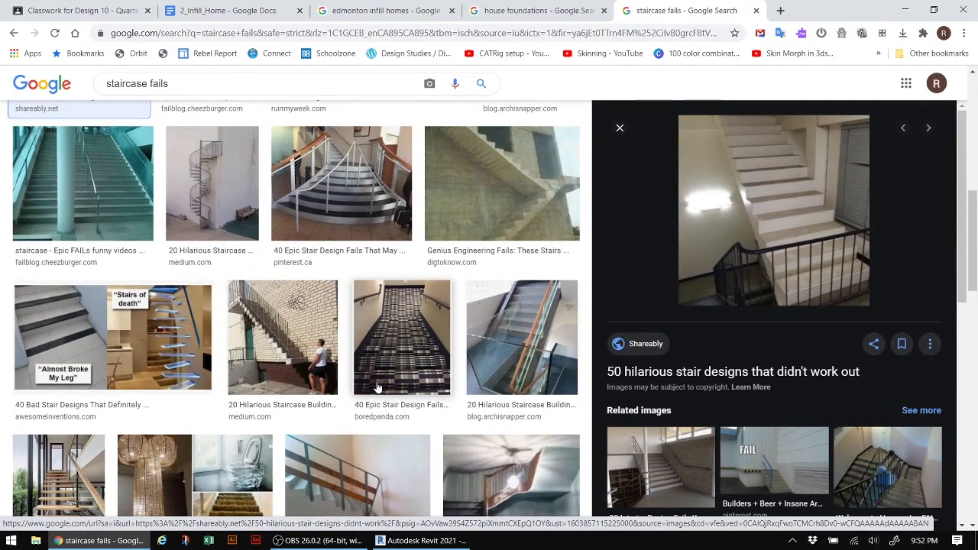
{"action": "scroll", "coordinate": [354, 398], "scroll_direction": "down", "scroll_amount": 2}
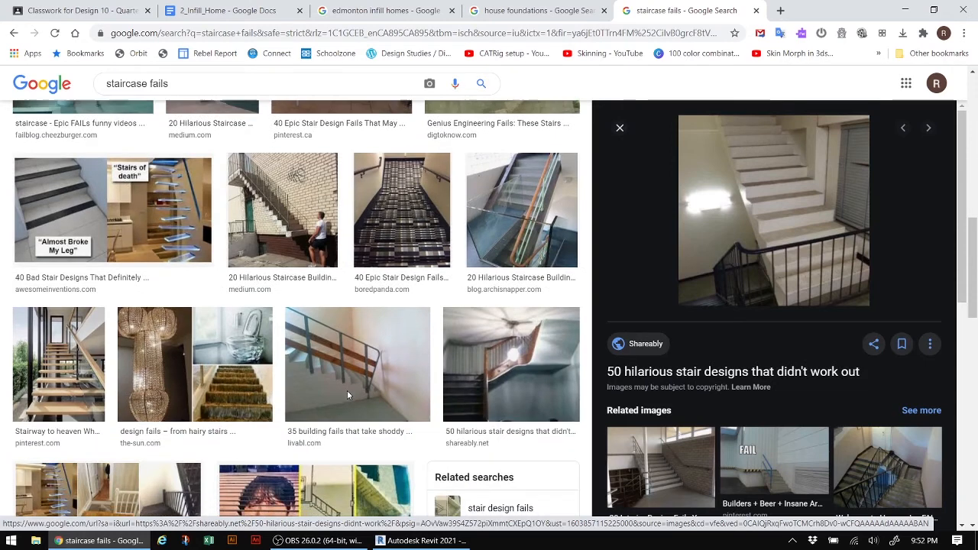
{"action": "left_click", "coordinate": [552, 346]}
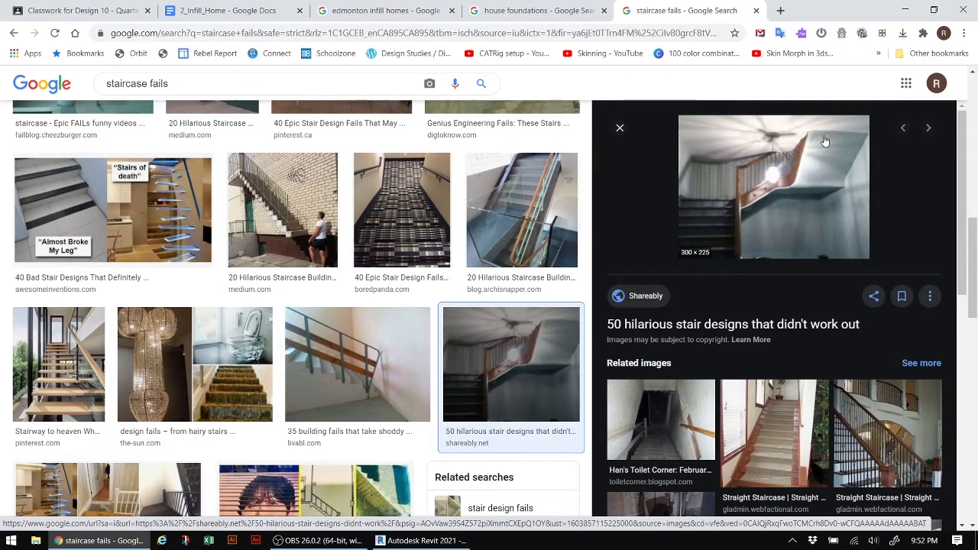
- Back in Revit, open the 02MAIN floor plan and draw a straight 3' 0" wide, 18-riser stair run northward near the east wall
{"action": "left_click", "coordinate": [442, 539]}
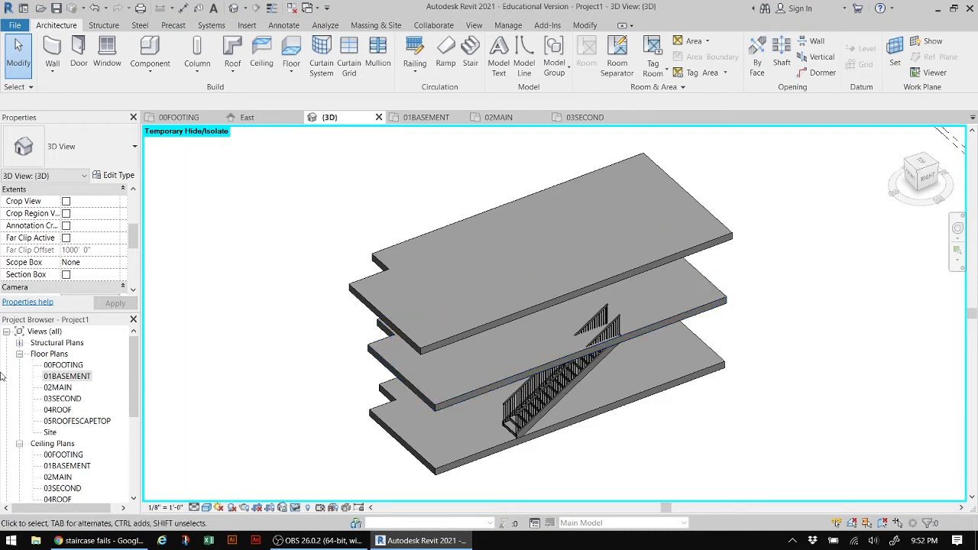
{"action": "double_click", "coordinate": [58, 389]}
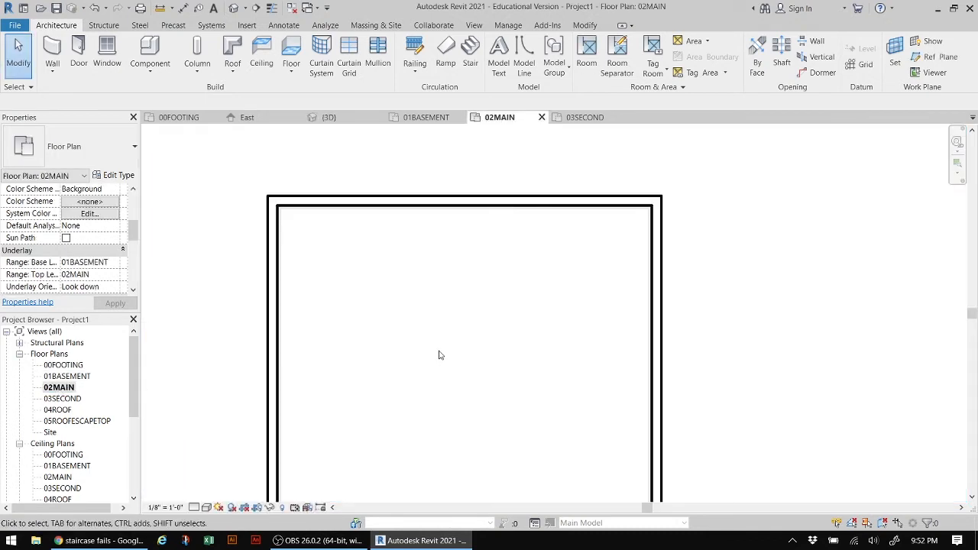
{"action": "scroll", "coordinate": [442, 353], "scroll_direction": "down", "scroll_amount": 4}
{"action": "middle_click_drag", "start_coordinate": [456, 343], "coordinate": [452, 214]}
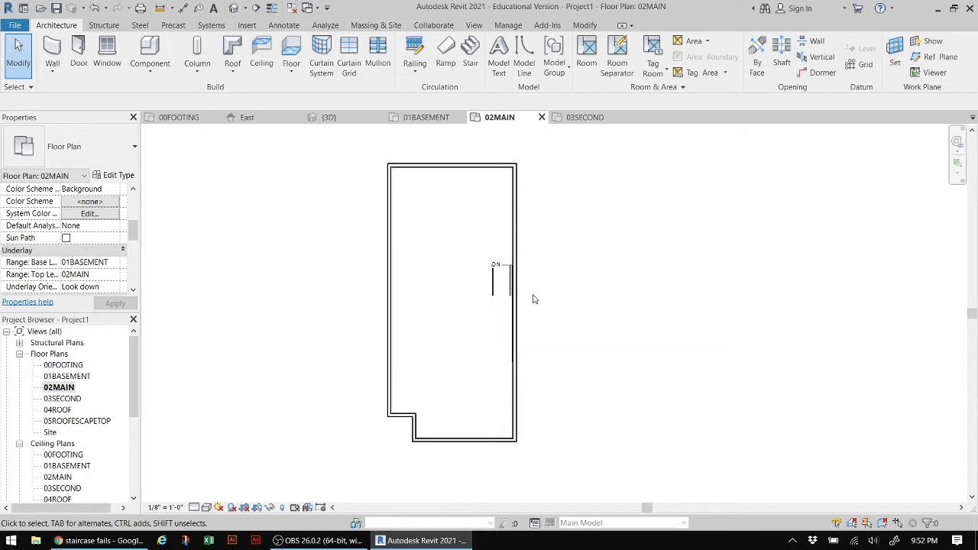
{"action": "left_click", "coordinate": [406, 191]}
{"action": "left_click", "coordinate": [470, 50]}
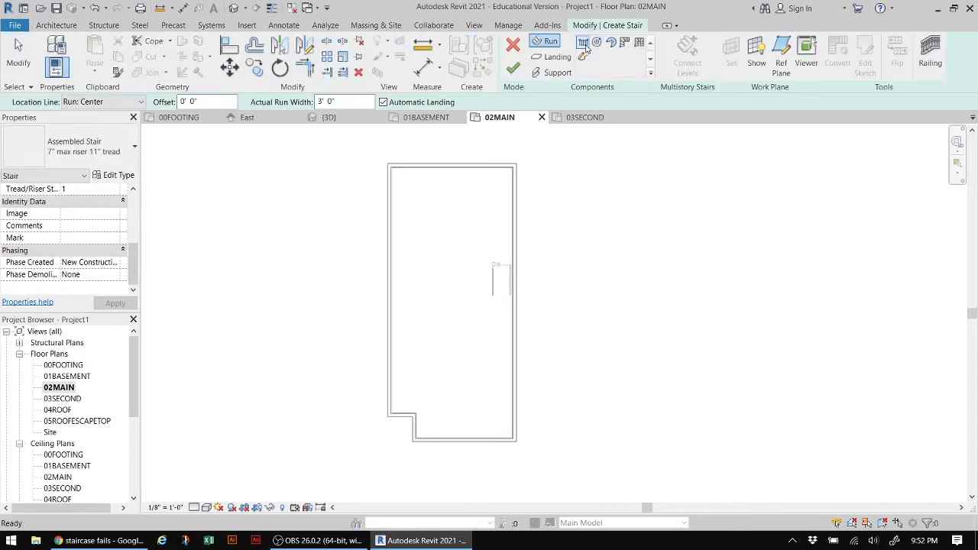
{"action": "left_click", "coordinate": [497, 382]}
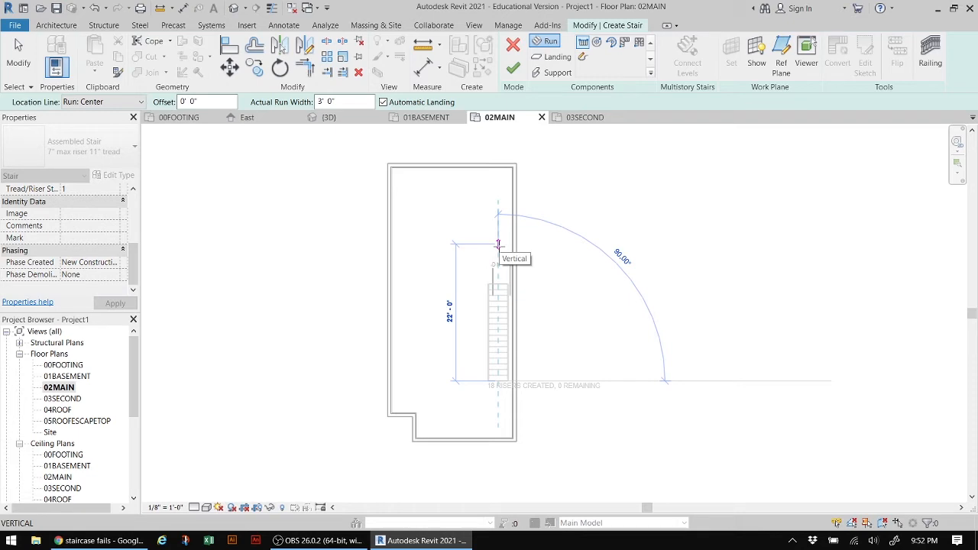
{"action": "left_click", "coordinate": [497, 244]}
{"action": "key", "text": "Escape"}
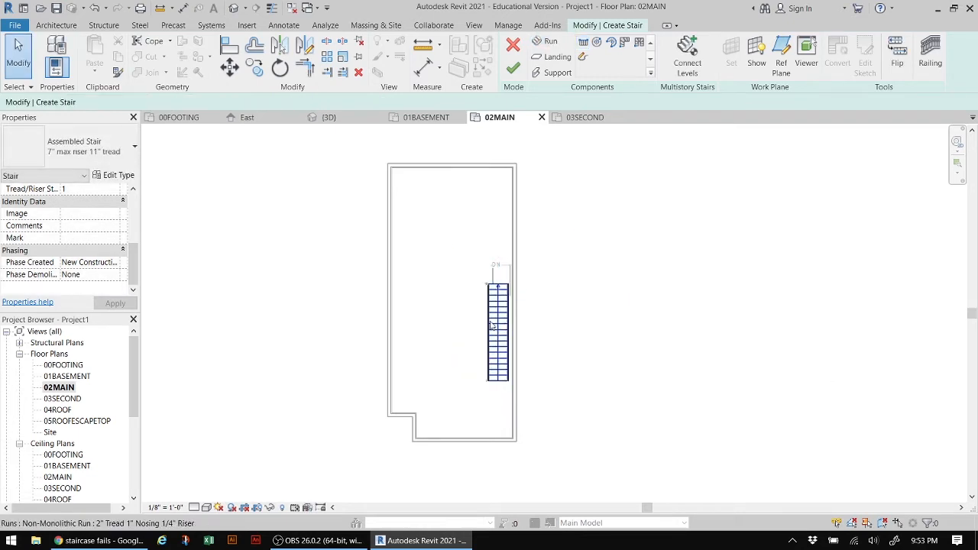
- Move the main-floor straight run about 6" east, up to the inner face of the east wall
{"action": "left_click", "coordinate": [493, 325]}
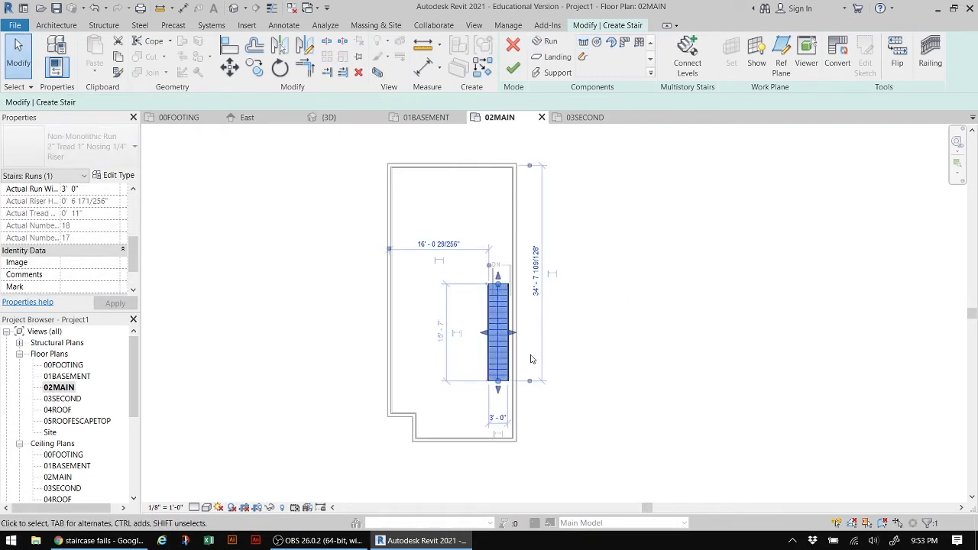
{"action": "key", "text": "Right"}
{"action": "key", "text": "Right"}
{"action": "key", "text": "Right"}
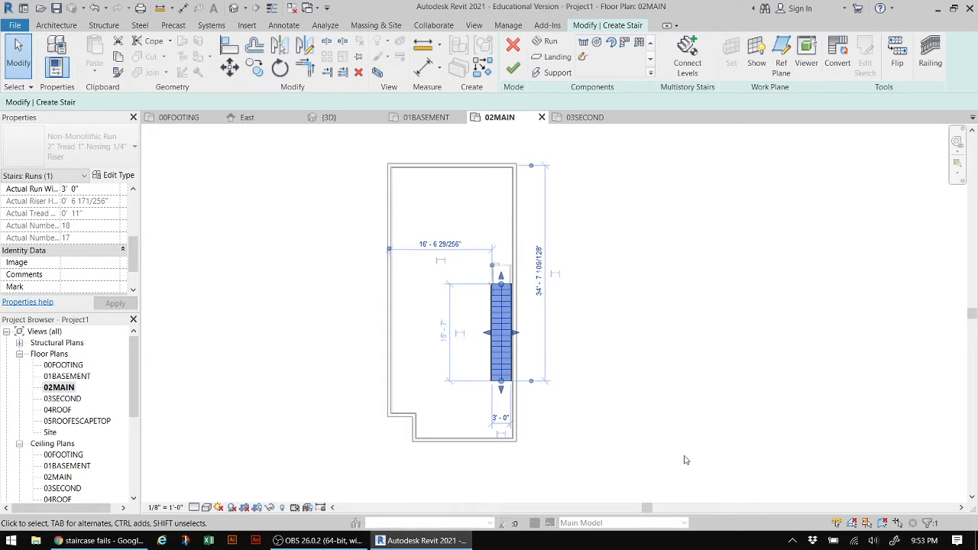
- Move the main-floor run about 3' north, level with the stair below, and 3" east to the wall, completing the stair
{"action": "scroll", "coordinate": [525, 336], "scroll_direction": "up", "scroll_amount": 4}
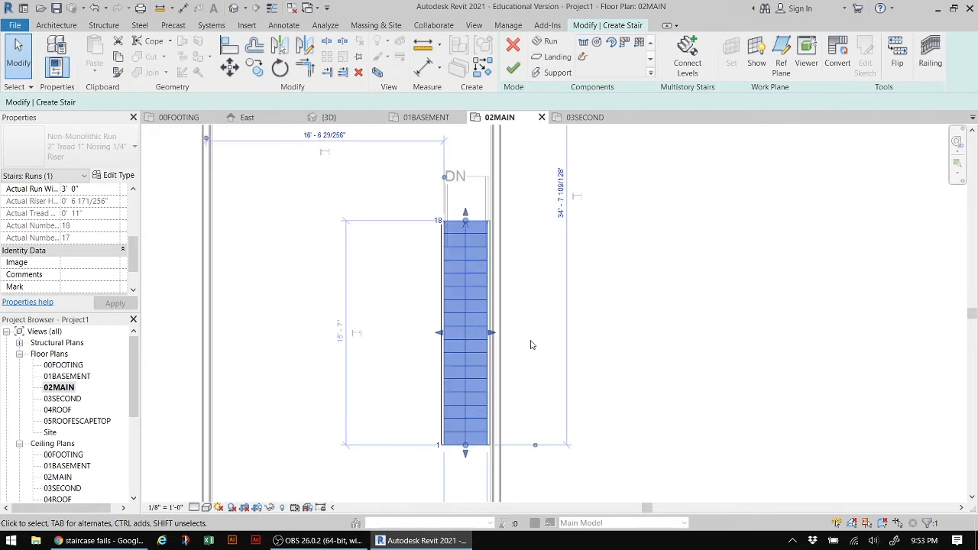
{"action": "key", "text": "Up"}
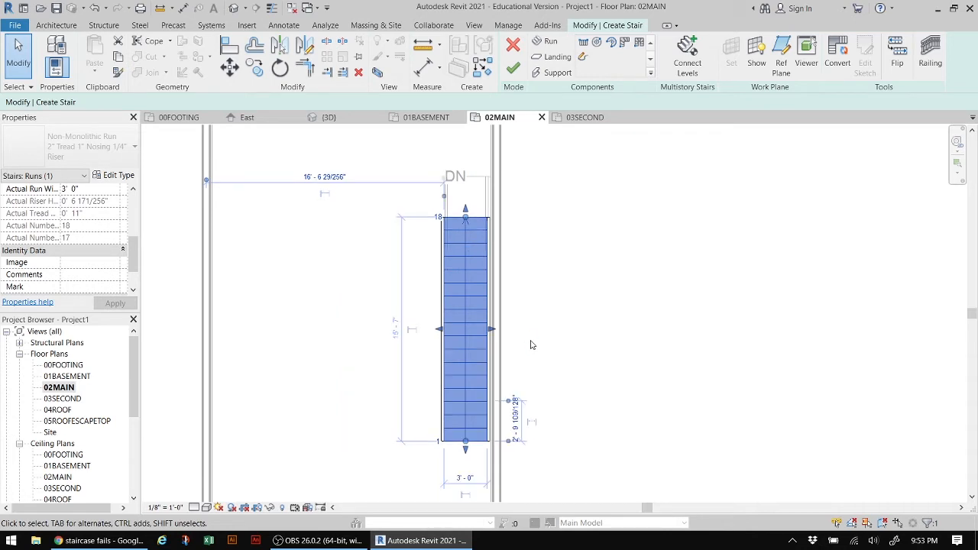
{"action": "key", "text": "Up"}
{"action": "key", "text": "shift+Up"}
{"action": "key", "text": "Up"}
{"action": "key", "text": "Up"}
{"action": "key", "text": "Up"}
{"action": "key", "text": "Up"}
{"action": "key", "text": "Up"}
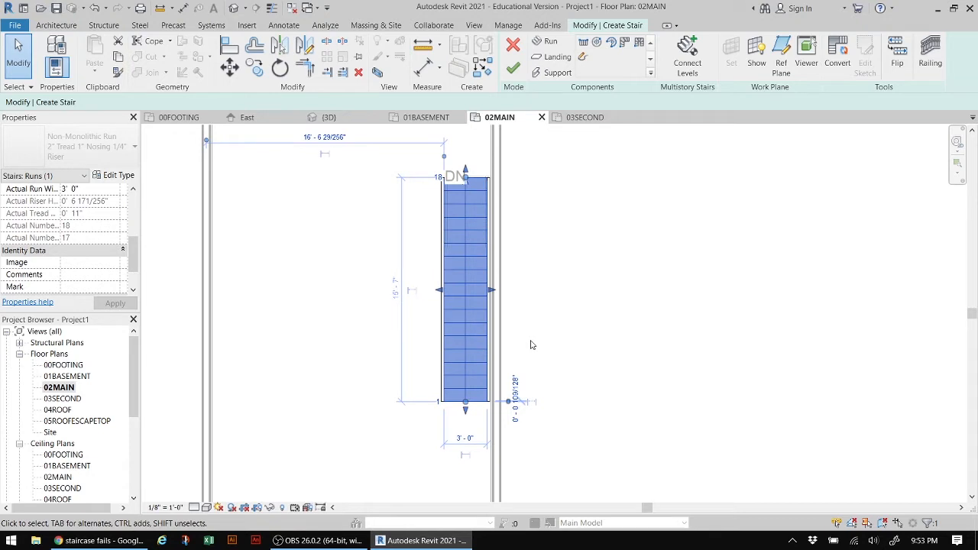
{"action": "key", "text": "Right"}
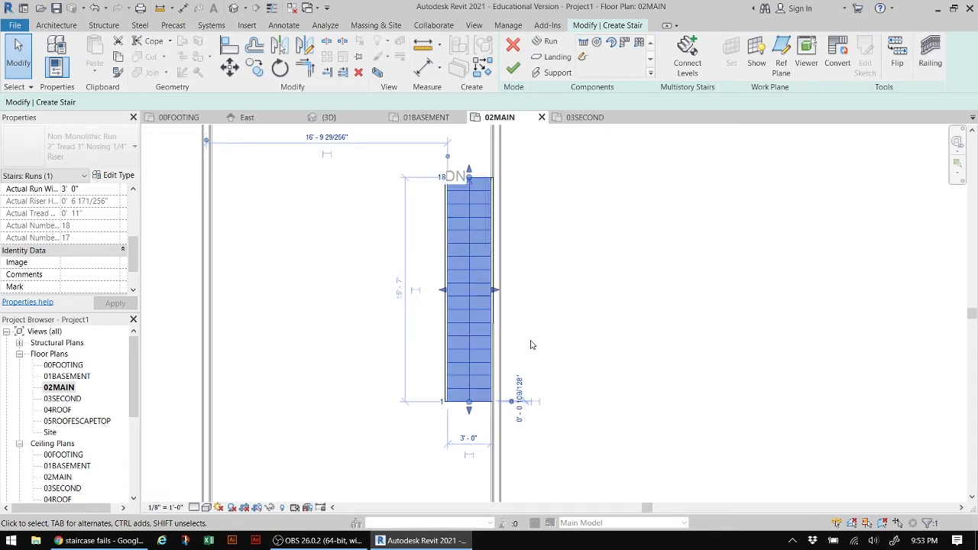
{"action": "left_click", "coordinate": [520, 71]}
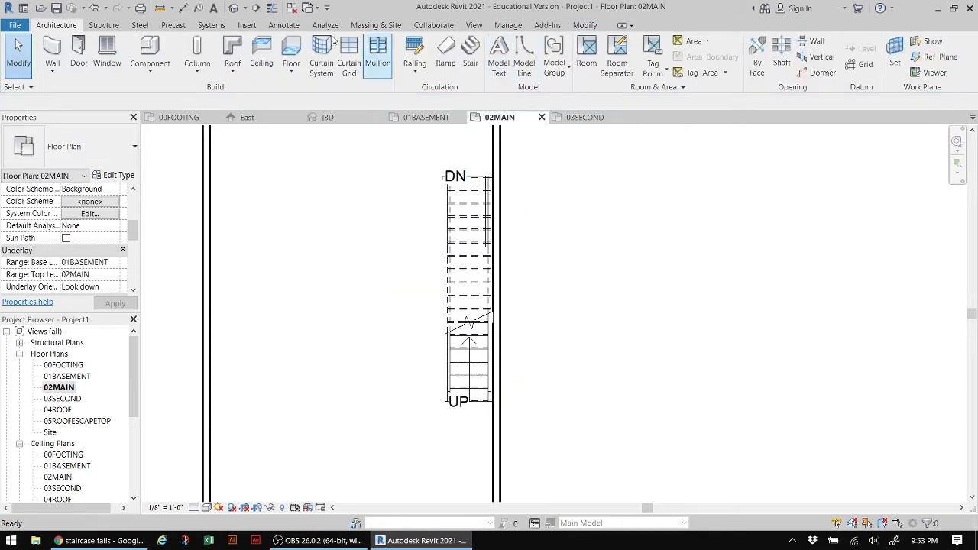
- Check the stairs in the 3D view, open the main-level slab's boundary for editing and switch to the 02MAIN floor plan
{"action": "left_click", "coordinate": [235, 8]}
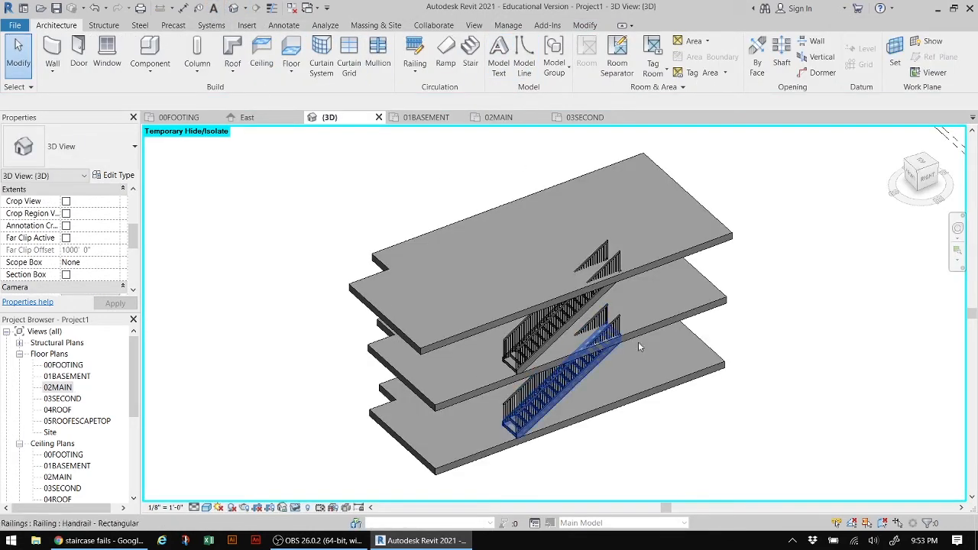
{"action": "left_click", "coordinate": [929, 175]}
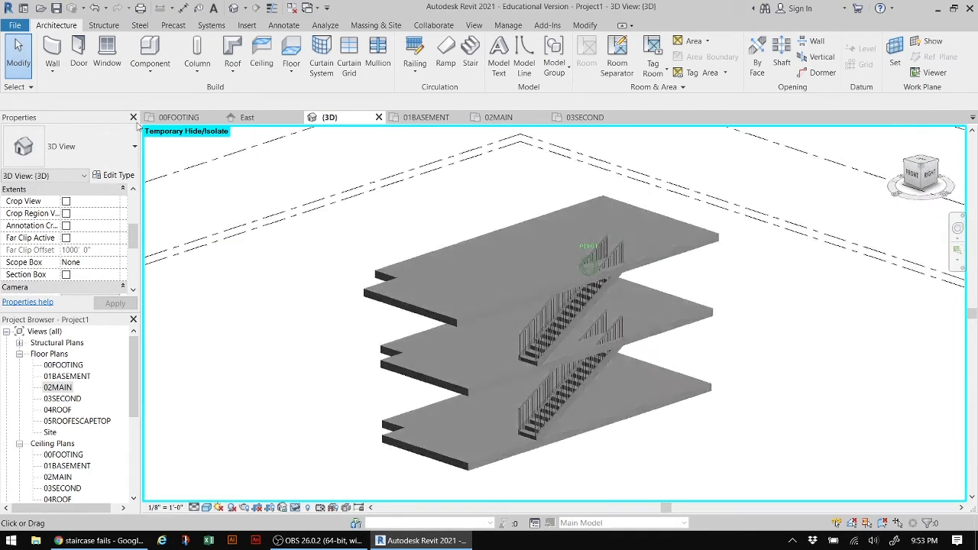
{"action": "left_click", "coordinate": [891, 147]}
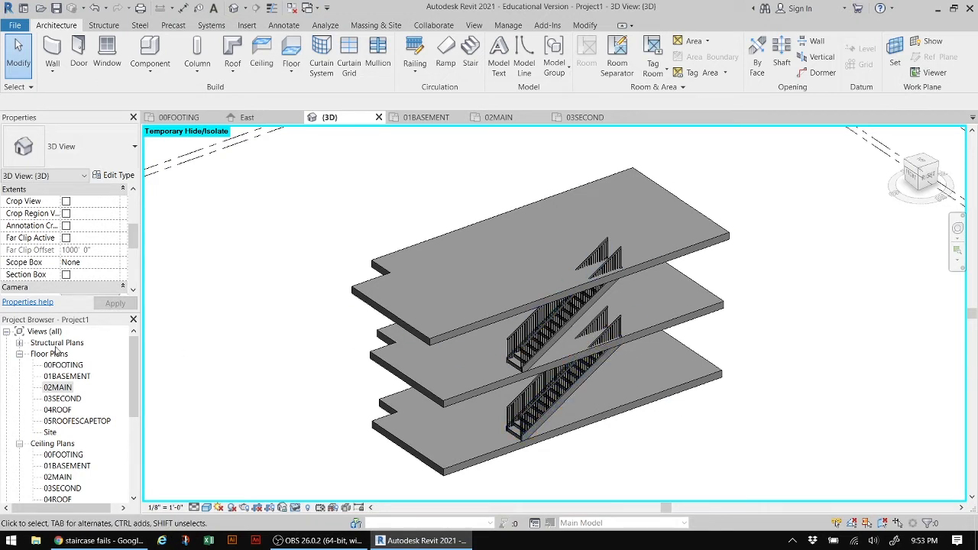
{"action": "left_click", "coordinate": [683, 322]}
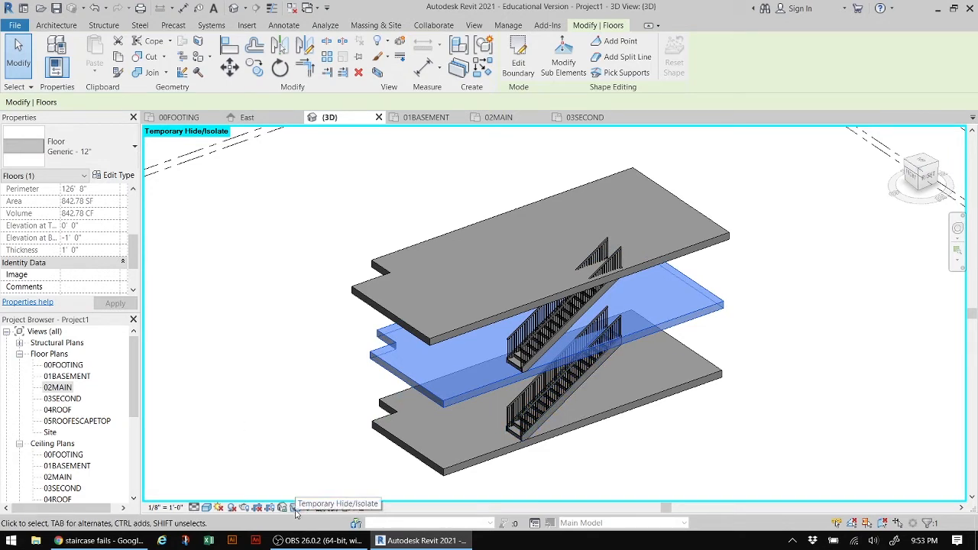
{"action": "left_click", "coordinate": [521, 47]}
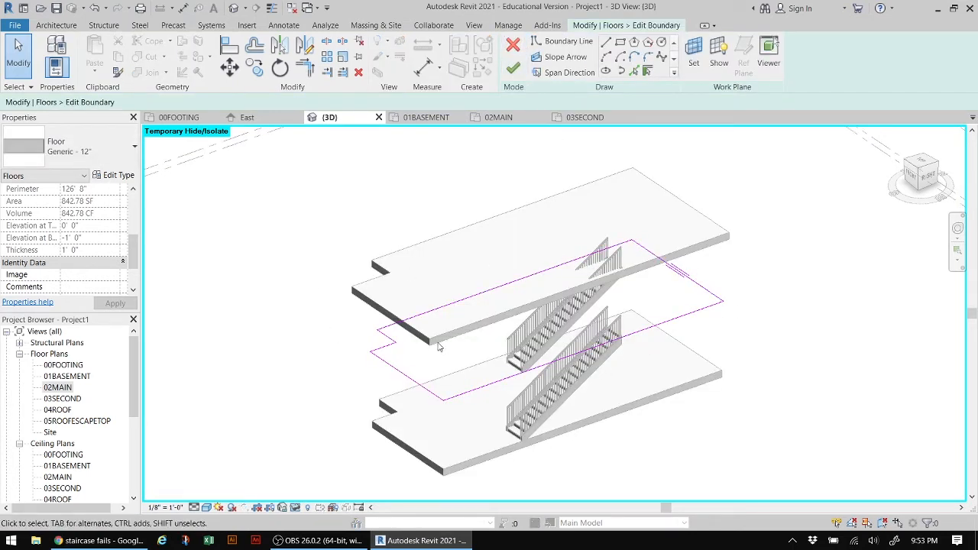
{"action": "double_click", "coordinate": [66, 388]}
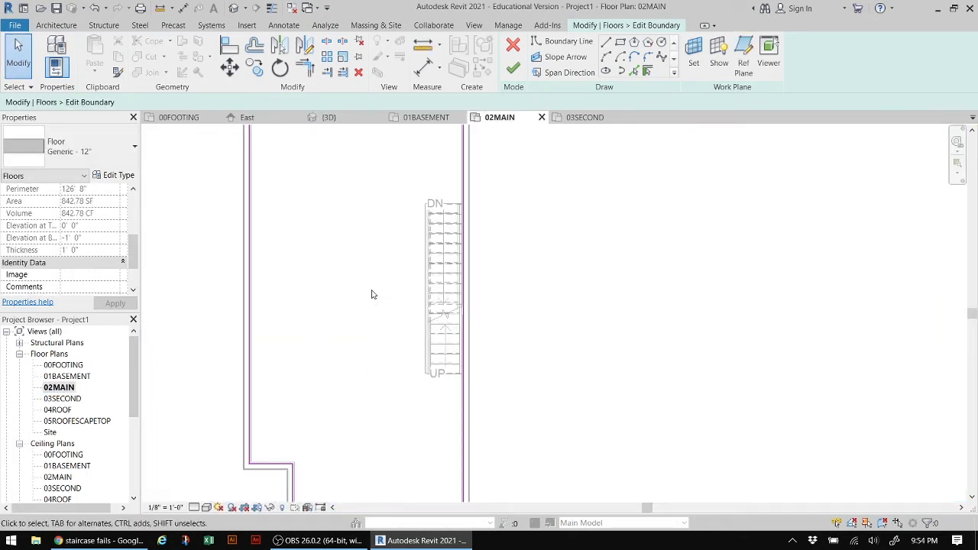
- Sketch boundary lines for a stair opening 3' 6" wide and 10' 6" long against the east wall, starting at the stair's north end
{"action": "scroll", "coordinate": [372, 294], "scroll_direction": "down", "scroll_amount": 1}
{"action": "middle_click_drag", "start_coordinate": [478, 294], "coordinate": [457, 345]}
{"action": "scroll", "coordinate": [477, 327], "scroll_direction": "down", "scroll_amount": 1}
{"action": "middle_click_drag", "start_coordinate": [460, 312], "coordinate": [469, 246]}
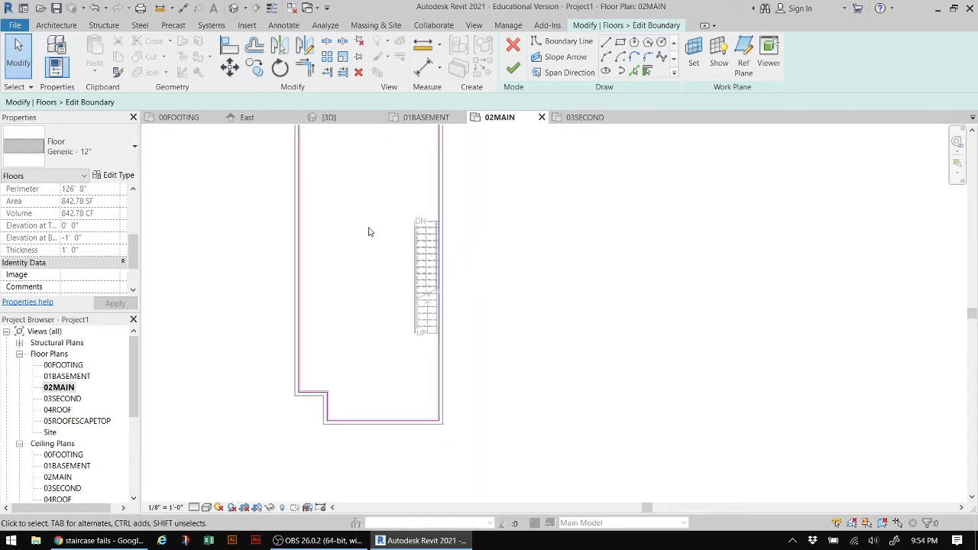
{"action": "scroll", "coordinate": [527, 256], "scroll_direction": "down", "scroll_amount": 1}
{"action": "scroll", "coordinate": [512, 261], "scroll_direction": "up", "scroll_amount": 2}
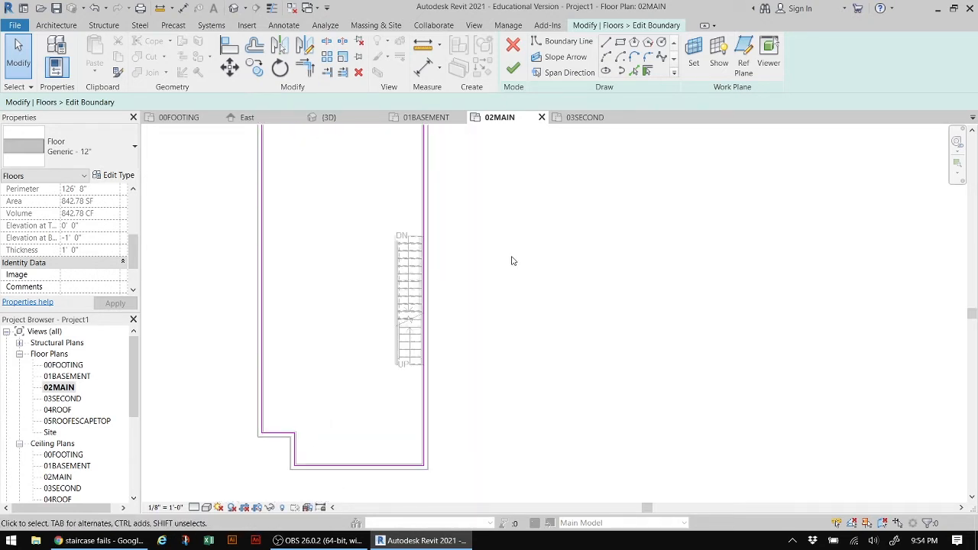
{"action": "left_click", "coordinate": [606, 44]}
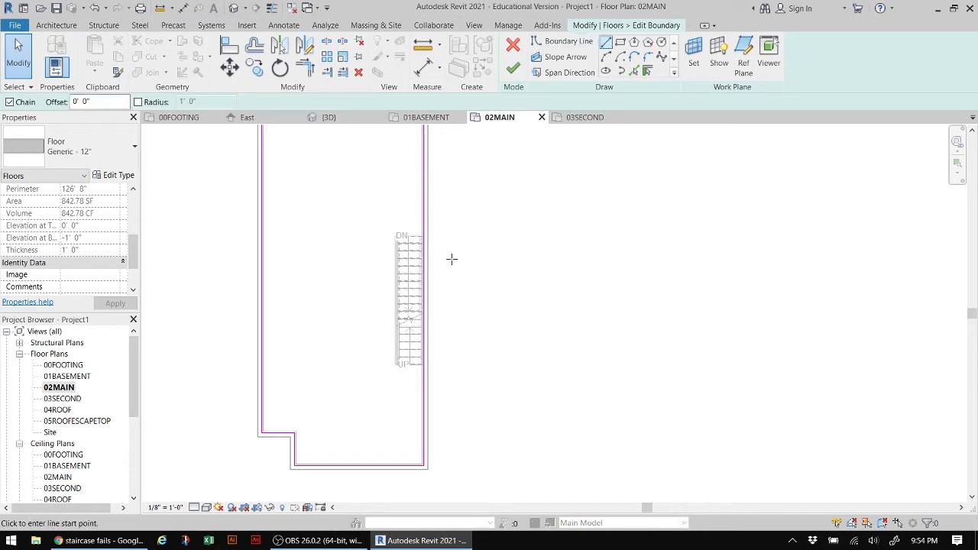
{"action": "scroll", "coordinate": [423, 236], "scroll_direction": "up", "scroll_amount": 2}
{"action": "scroll", "coordinate": [424, 236], "scroll_direction": "up", "scroll_amount": 2}
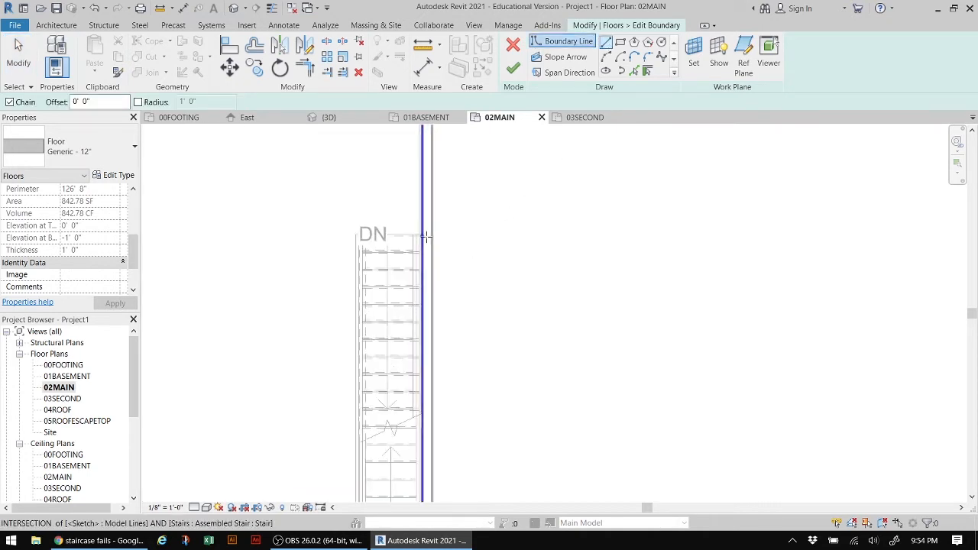
{"action": "left_click", "coordinate": [423, 236]}
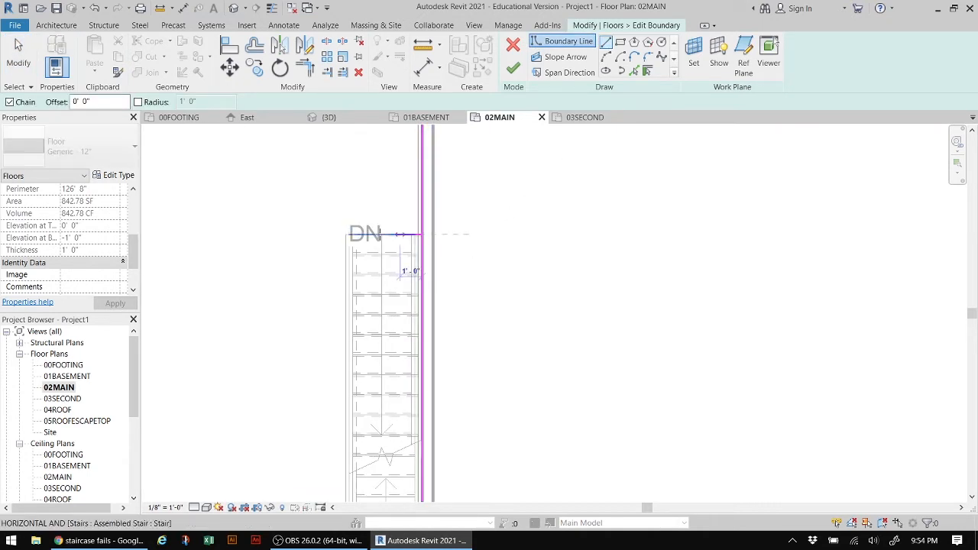
{"action": "left_click", "coordinate": [346, 235]}
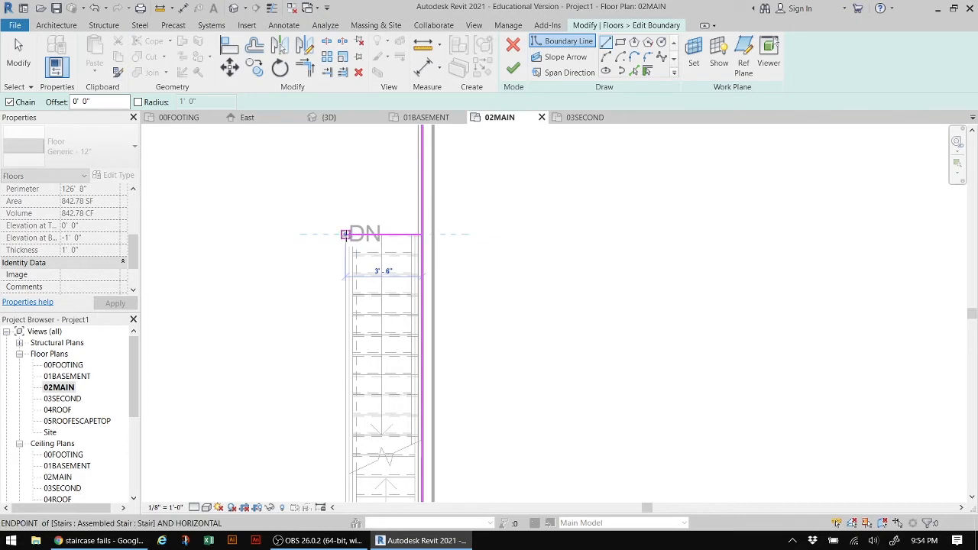
{"action": "left_click", "coordinate": [345, 464]}
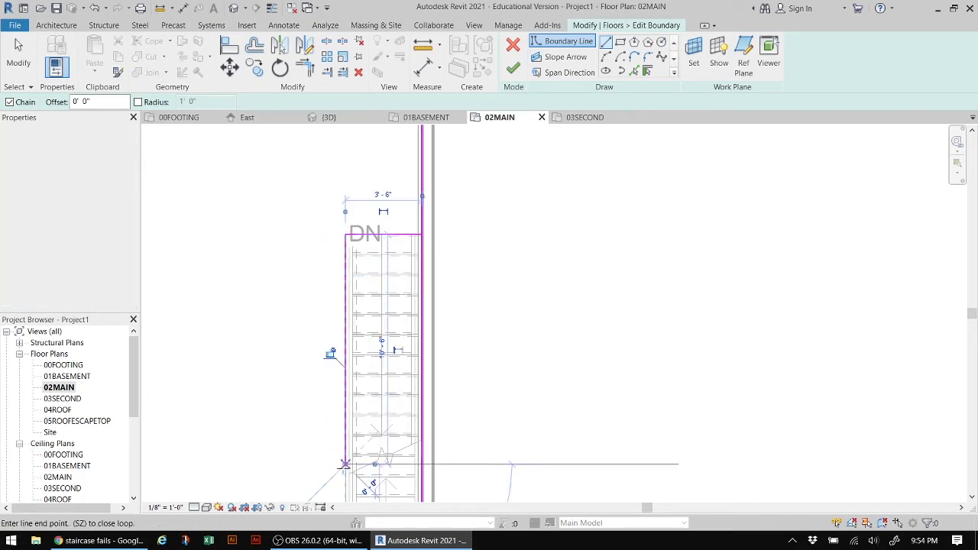
{"action": "left_click", "coordinate": [421, 464]}
{"action": "scroll", "coordinate": [467, 400], "scroll_direction": "down", "scroll_amount": 4}
{"action": "scroll", "coordinate": [528, 354], "scroll_direction": "up", "scroll_amount": 1}
{"action": "middle_click_drag", "start_coordinate": [531, 342], "coordinate": [520, 240]}
{"action": "left_click", "coordinate": [429, 188]}
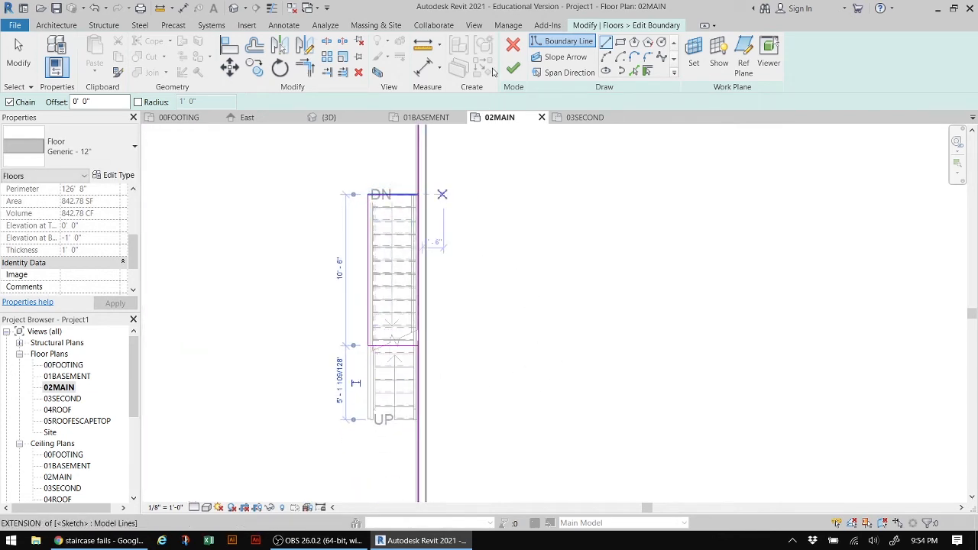
- Try to finish the floor boundary sketch, review the reported problem and return to editing the sketch
{"action": "left_click", "coordinate": [513, 68]}
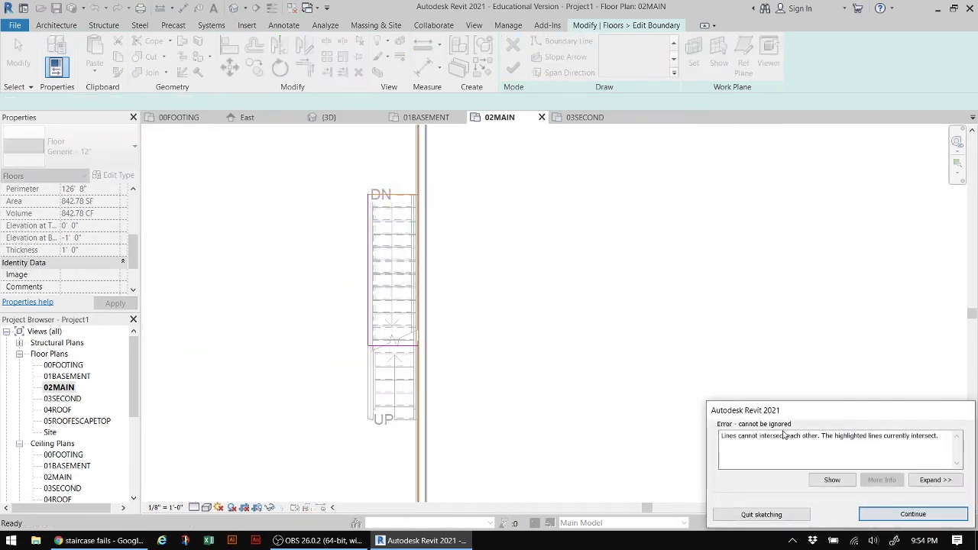
{"action": "left_click_drag", "start_coordinate": [728, 435], "coordinate": [896, 435]}
{"action": "left_click", "coordinate": [913, 514]}
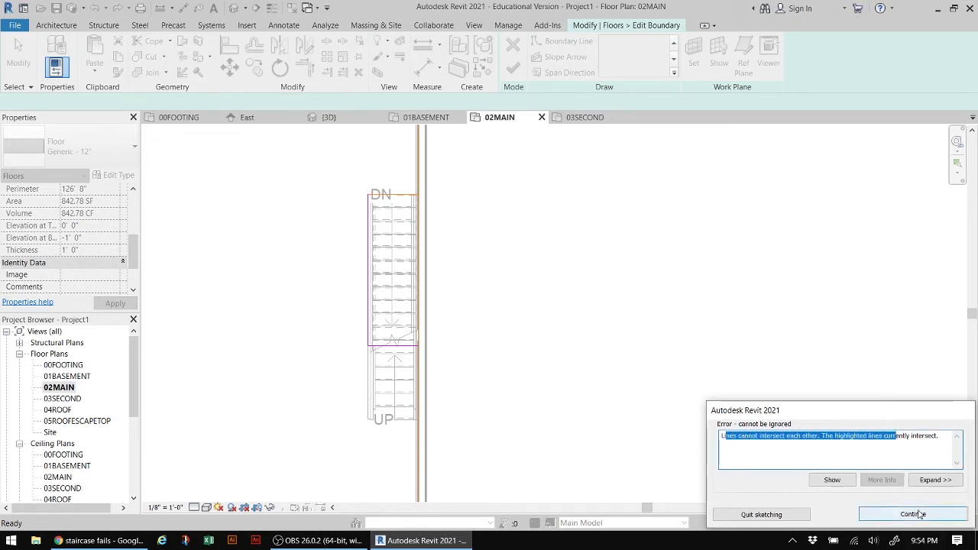
{"action": "scroll", "coordinate": [458, 316], "scroll_direction": "down", "scroll_amount": 2}
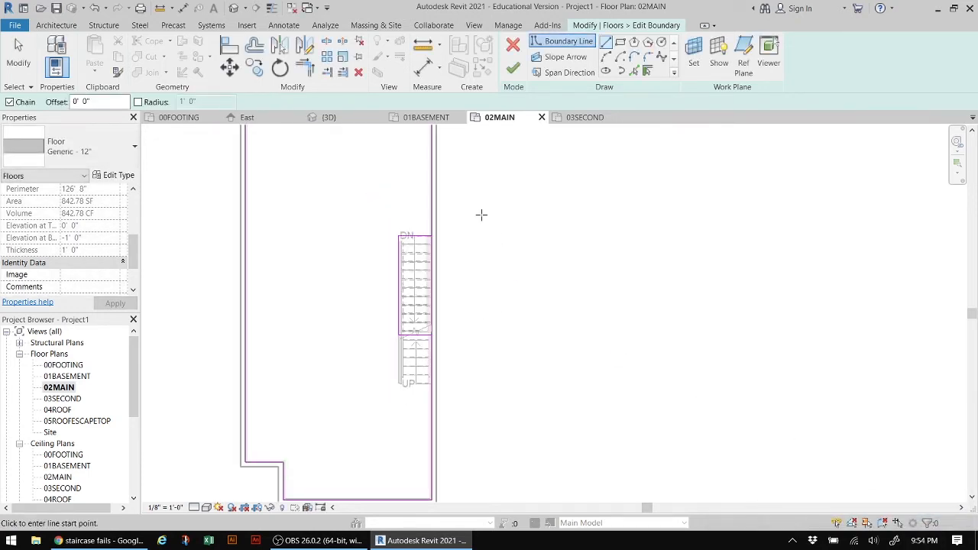
- Try to shorten the east boundary line to the stair opening's north corner, unjoining it from the connected lines
{"action": "left_click", "coordinate": [18, 63]}
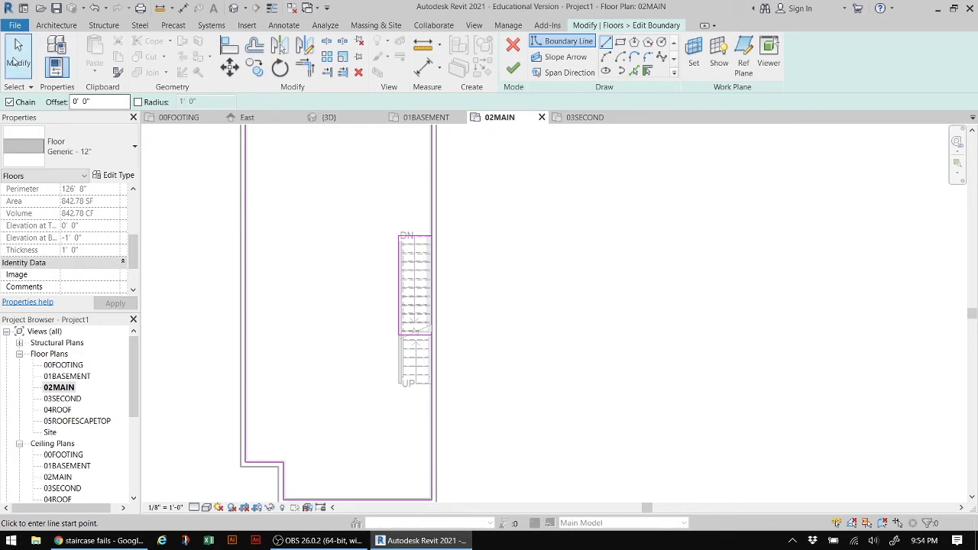
{"action": "left_click", "coordinate": [432, 187]}
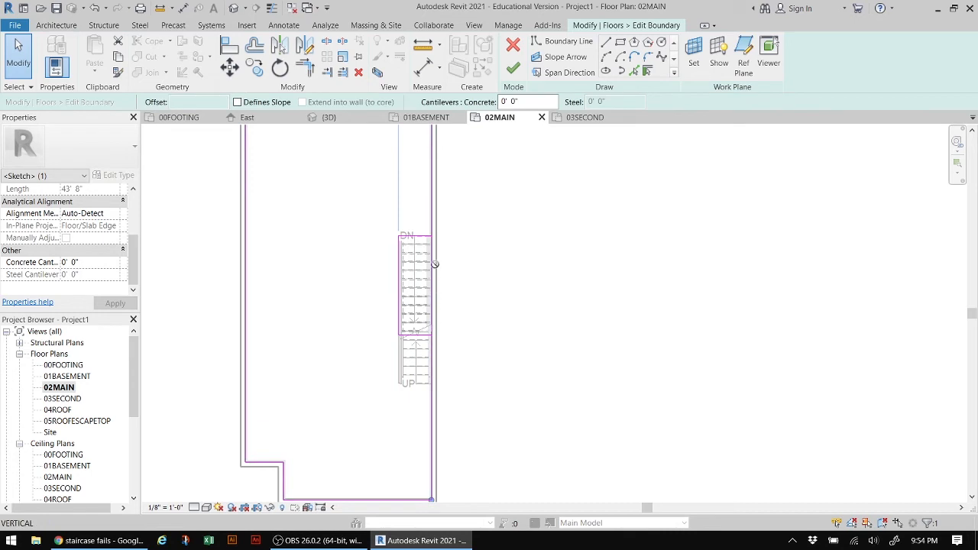
{"action": "mouse_move", "coordinate": [434, 265]}
{"action": "left_mouse_down"}
{"action": "mouse_move", "coordinate": [603, 324]}
{"action": "mouse_move", "coordinate": [607, 337]}
{"action": "left_mouse_up"}
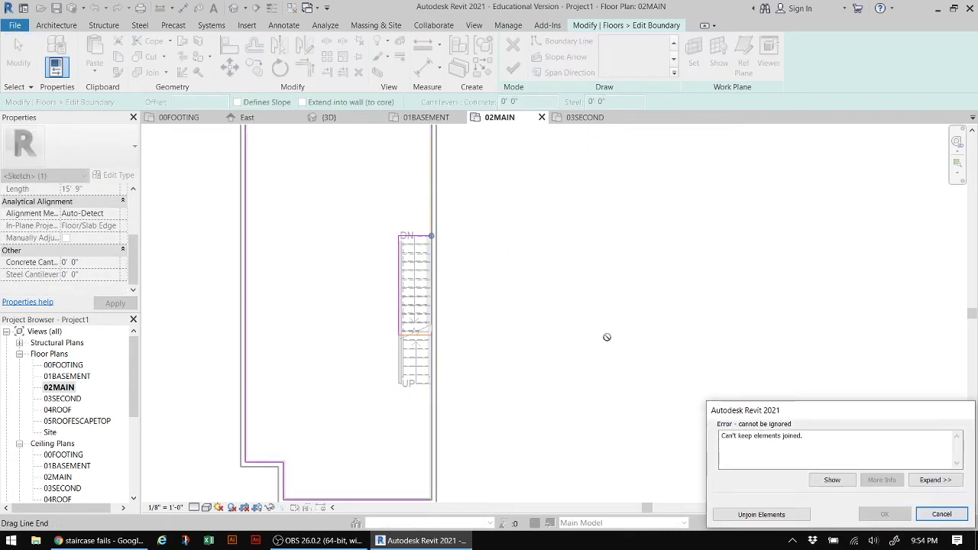
{"action": "left_click", "coordinate": [749, 515]}
{"action": "scroll", "coordinate": [438, 308], "scroll_direction": "down", "scroll_amount": 2}
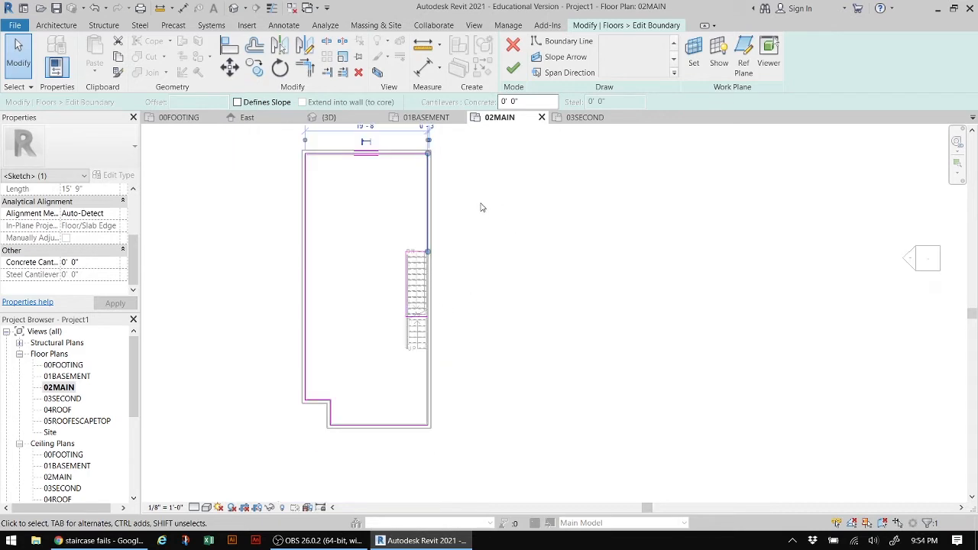
{"action": "scroll", "coordinate": [415, 228], "scroll_direction": "up", "scroll_amount": 3}
{"action": "scroll", "coordinate": [489, 173], "scroll_direction": "down", "scroll_amount": 2}
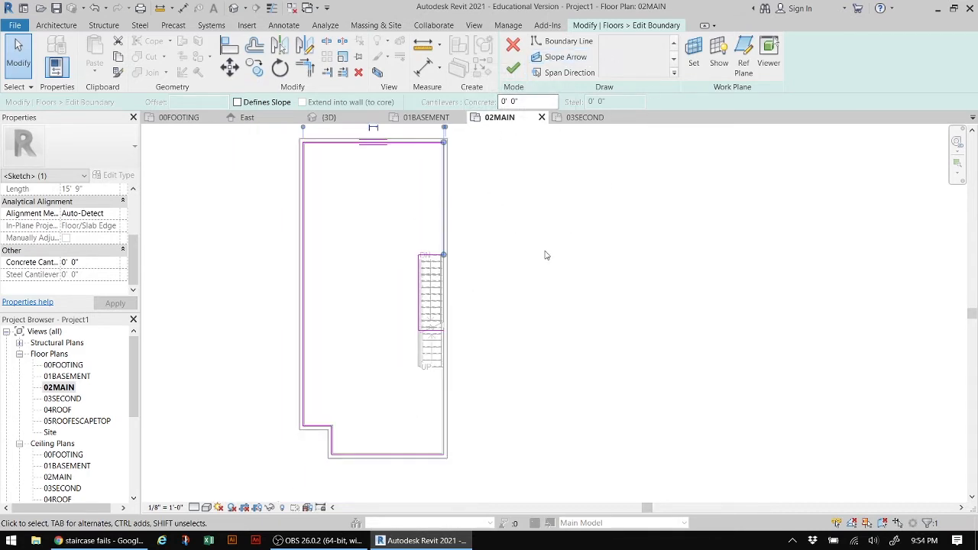
{"action": "scroll", "coordinate": [521, 284], "scroll_direction": "up", "scroll_amount": 2}
{"action": "left_click", "coordinate": [518, 284]}
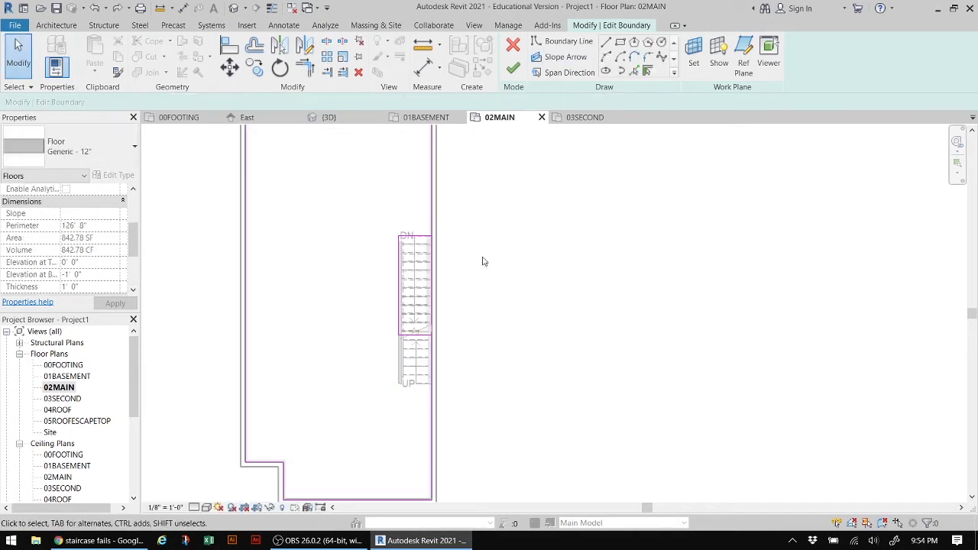
- Delete the full-length boundary line along the slab's east side
{"action": "scroll", "coordinate": [473, 209], "scroll_direction": "down", "scroll_amount": 1}
{"action": "left_click", "coordinate": [446, 186]}
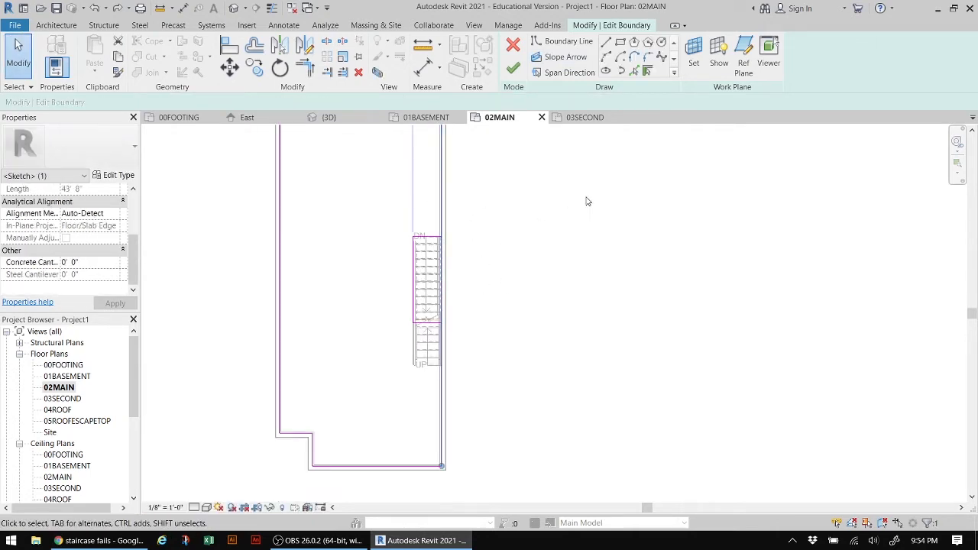
{"action": "left_click", "coordinate": [547, 211]}
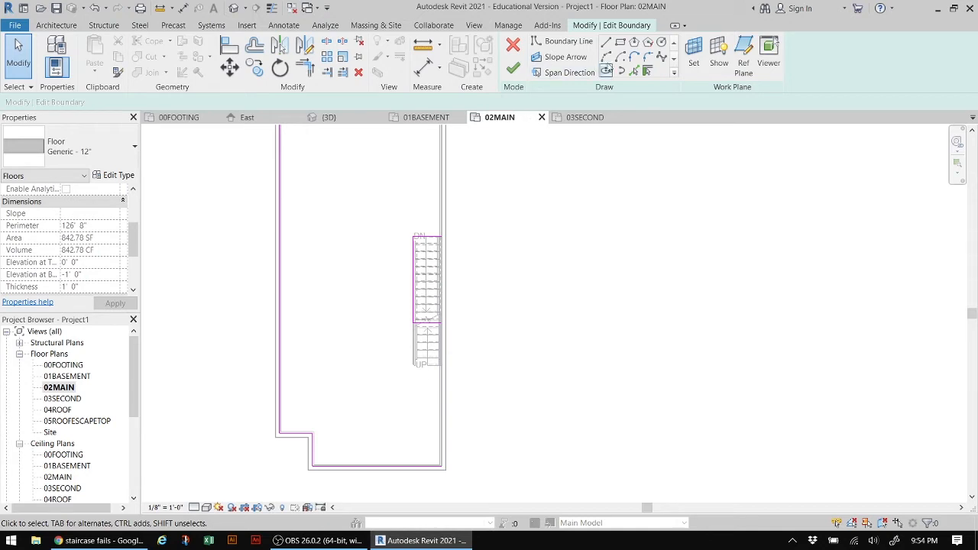
- Draw an east boundary line from the slab's northeast corner to the north corner of the stair opening
{"action": "left_click", "coordinate": [605, 44]}
{"action": "scroll", "coordinate": [484, 210], "scroll_direction": "down", "scroll_amount": 2}
{"action": "scroll", "coordinate": [437, 175], "scroll_direction": "up", "scroll_amount": 4}
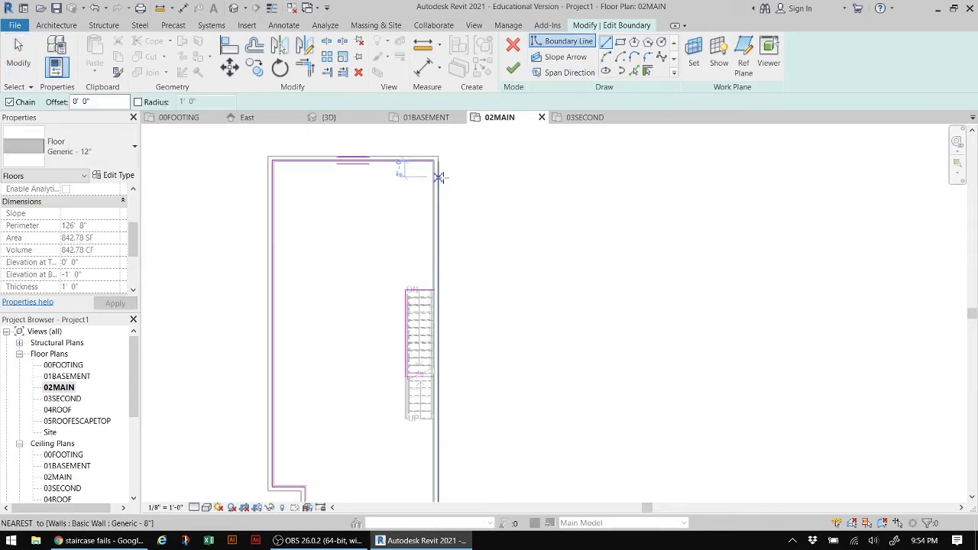
{"action": "scroll", "coordinate": [431, 155], "scroll_direction": "up", "scroll_amount": 3}
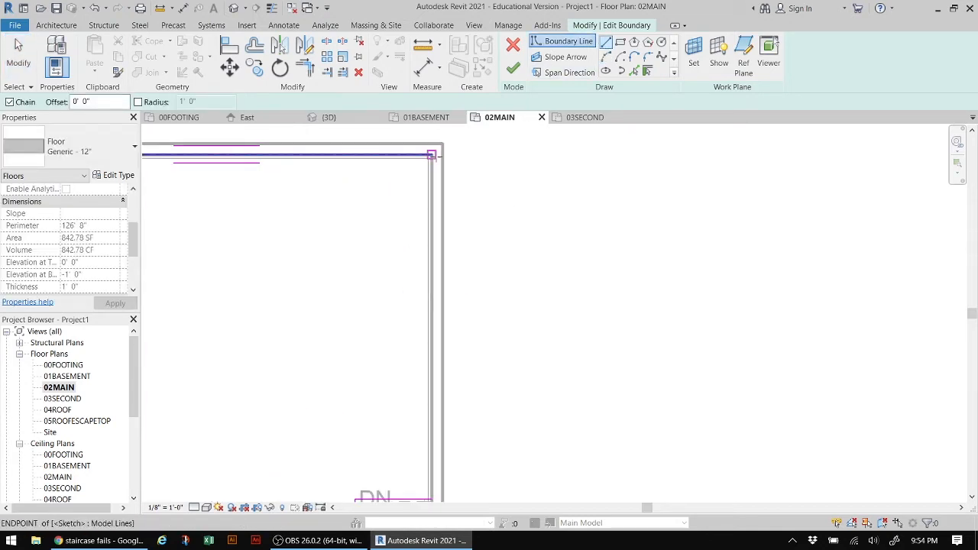
{"action": "left_click", "coordinate": [432, 156]}
{"action": "middle_click_drag", "start_coordinate": [403, 354], "coordinate": [408, 230]}
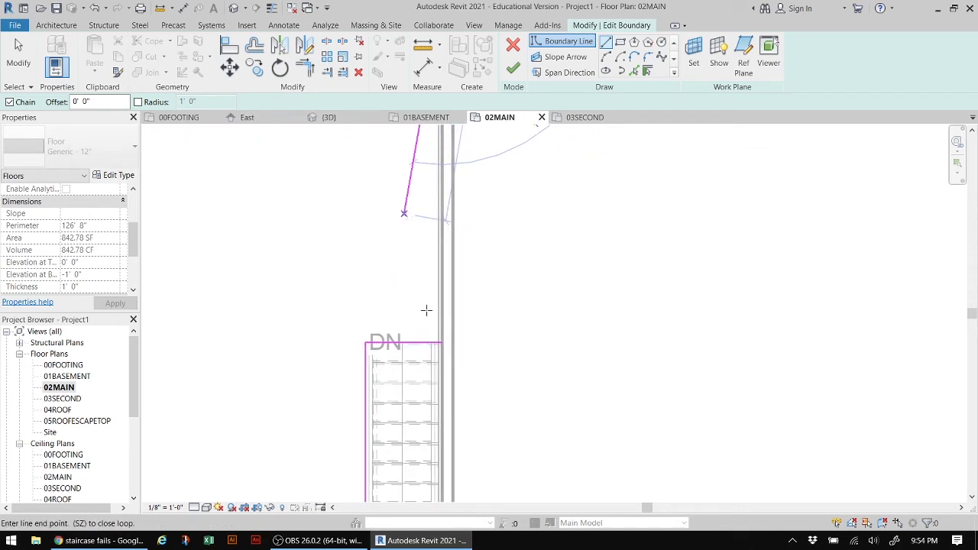
{"action": "left_click", "coordinate": [442, 341]}
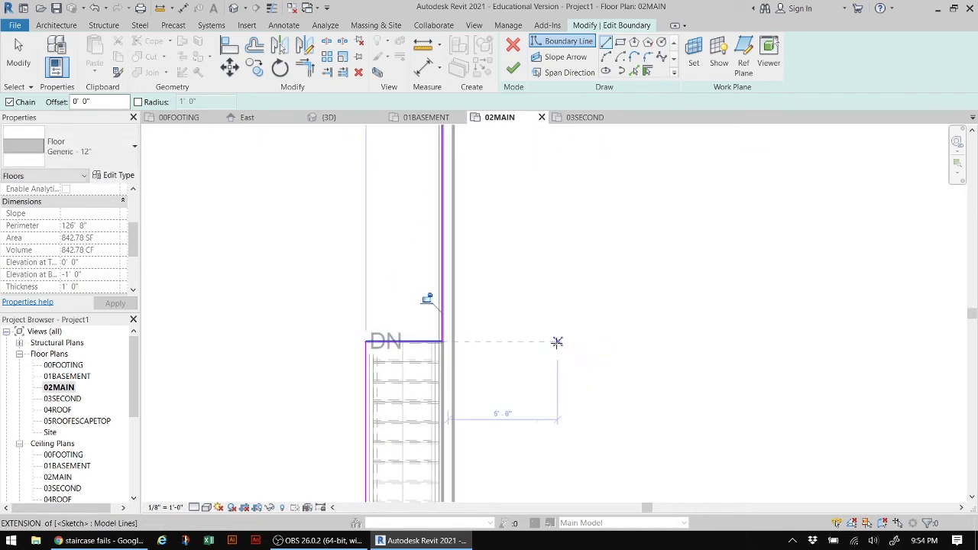
- Draw an east boundary line from the slab's southeast corner up to the south corner of the stair opening
{"action": "scroll", "coordinate": [550, 352], "scroll_direction": "down", "scroll_amount": 2}
{"action": "middle_click_drag", "start_coordinate": [528, 380], "coordinate": [547, 188]}
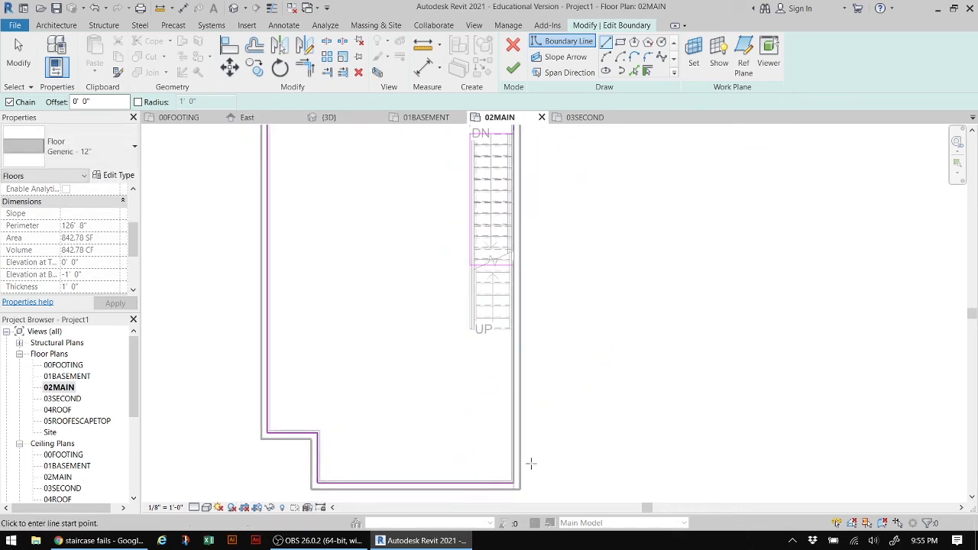
{"action": "left_click", "coordinate": [513, 483]}
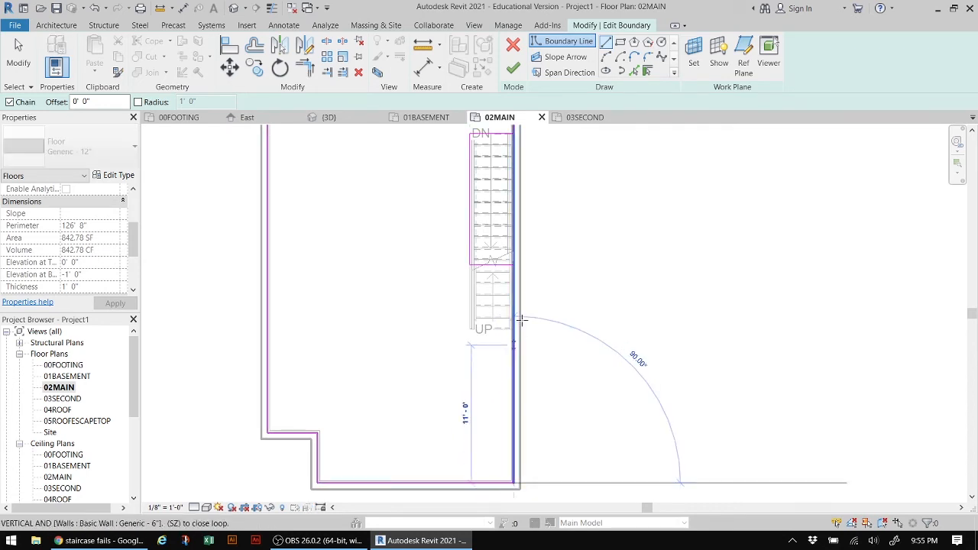
{"action": "left_click", "coordinate": [513, 265]}
{"action": "scroll", "coordinate": [611, 296], "scroll_direction": "down", "scroll_amount": 1}
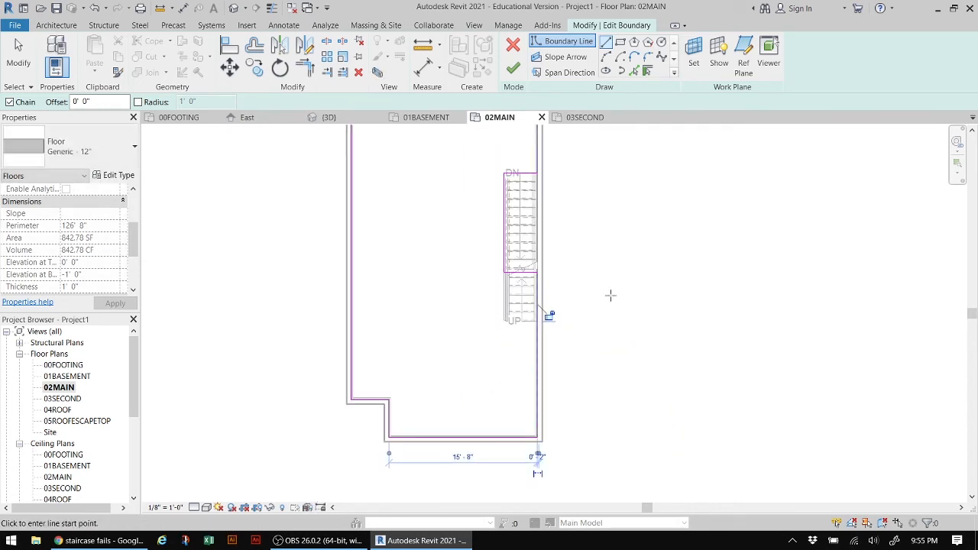
- Finish the main floor's boundary sketch
{"action": "scroll", "coordinate": [611, 296], "scroll_direction": "down", "scroll_amount": 2}
{"action": "middle_click_drag", "start_coordinate": [612, 298], "coordinate": [572, 349]}
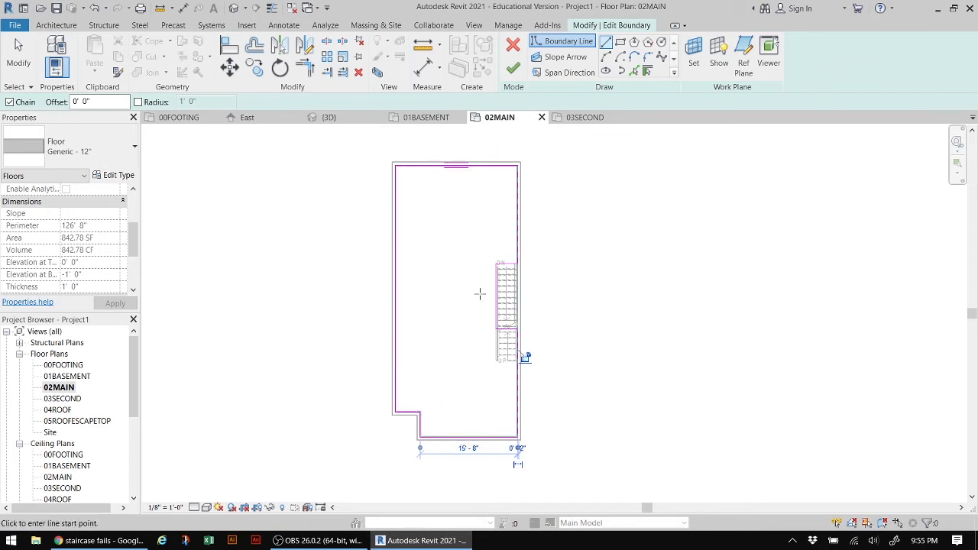
{"action": "scroll", "coordinate": [505, 329], "scroll_direction": "up", "scroll_amount": 2}
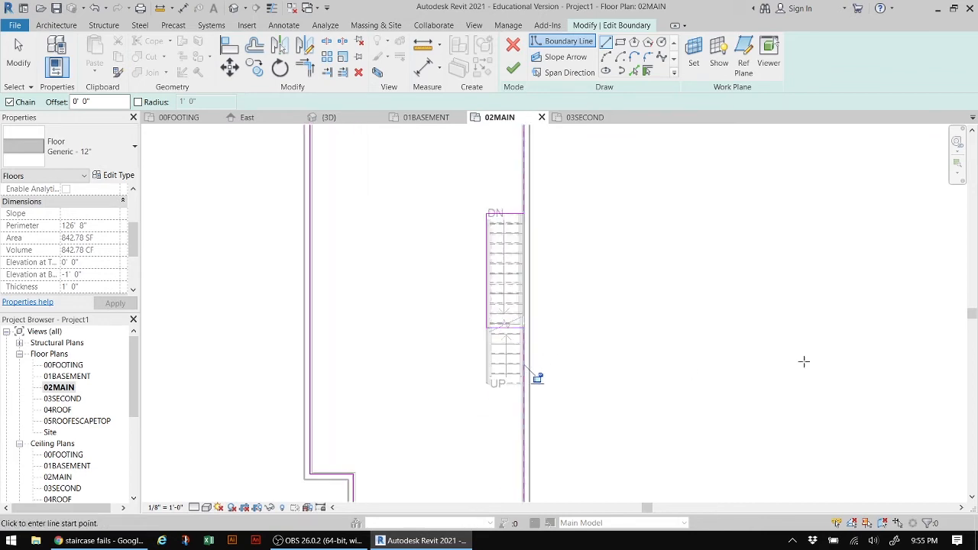
{"action": "left_click", "coordinate": [514, 66]}
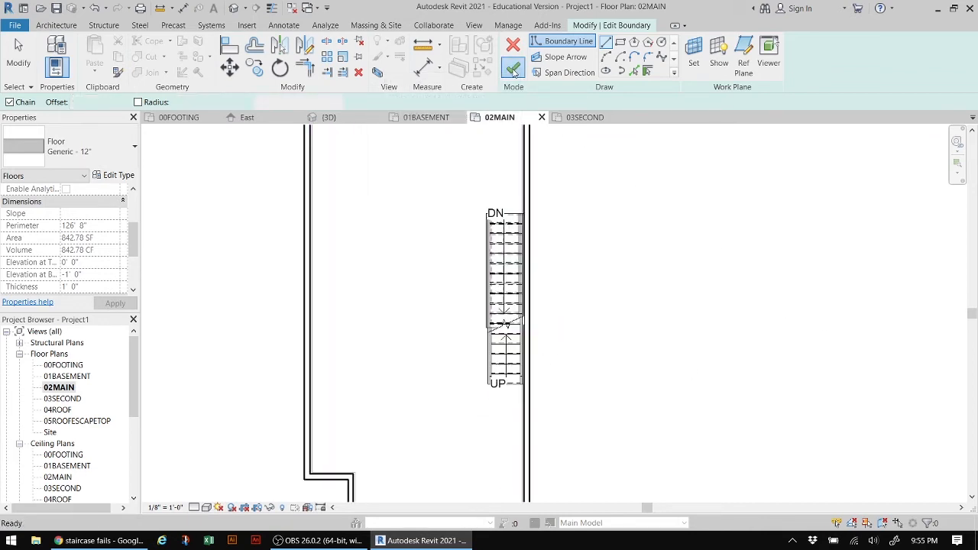
- Save the project to the Desktop as Infill and decline attaching the walls to the floor's bottom
{"action": "left_click", "coordinate": [448, 243]}
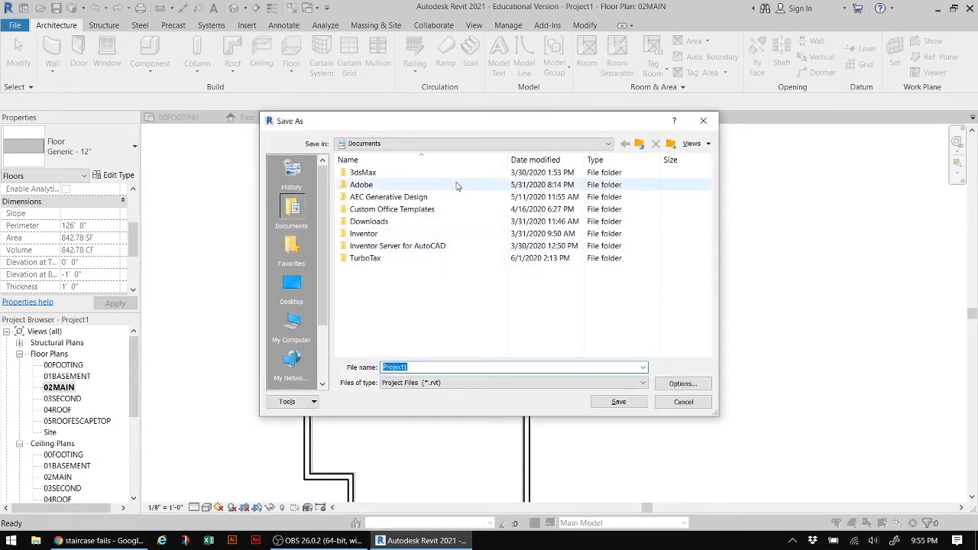
{"action": "left_click", "coordinate": [609, 144]}
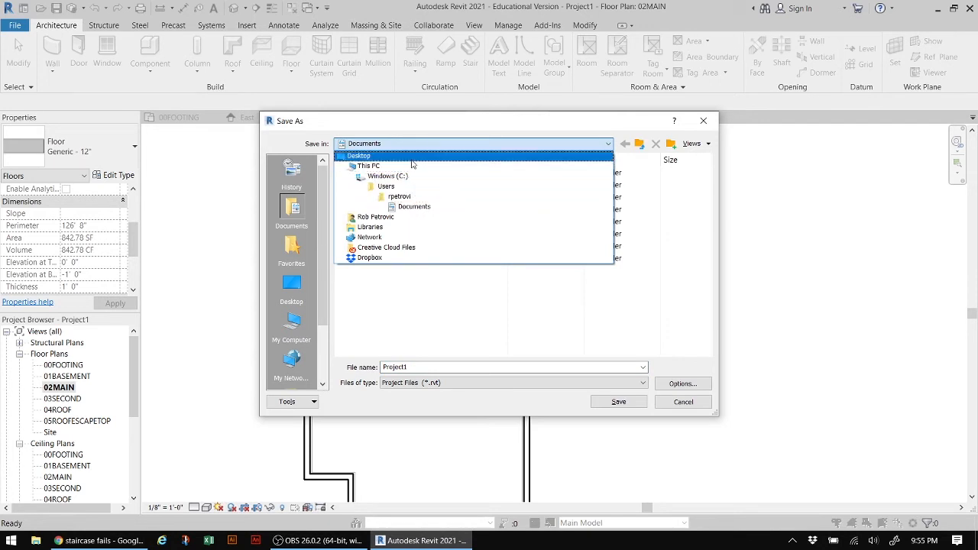
{"action": "left_click", "coordinate": [367, 156]}
{"action": "double_click", "coordinate": [397, 366]}
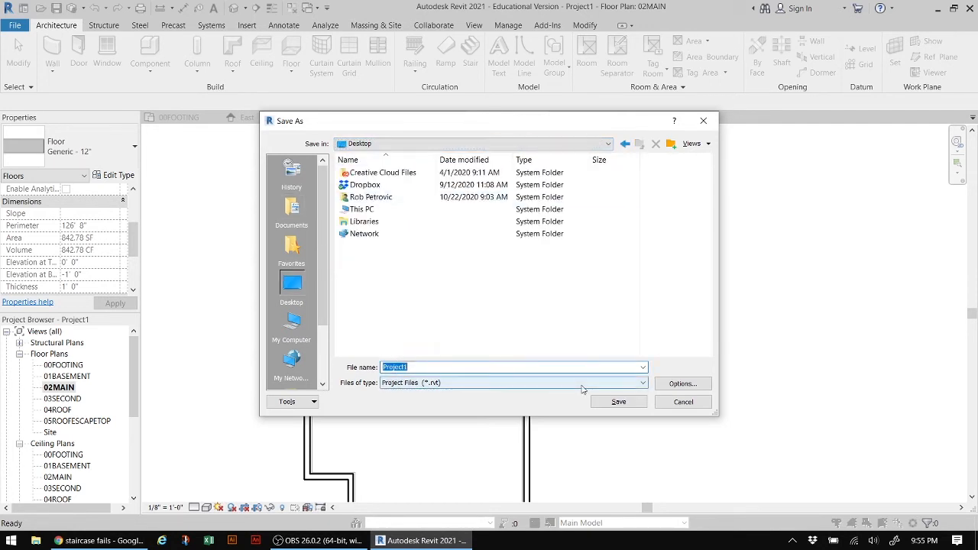
{"action": "type", "text": "stair"}
{"action": "key", "text": "Return"}
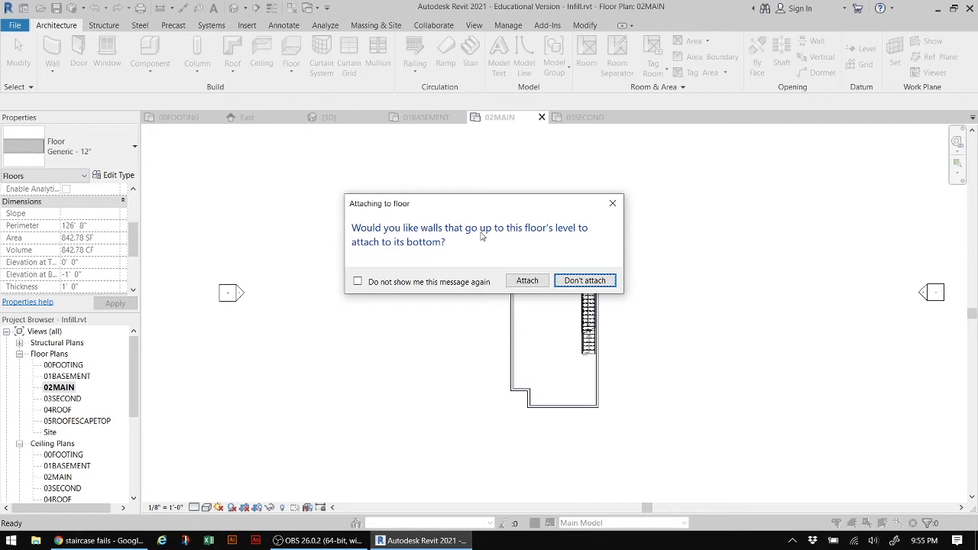
{"action": "left_click", "coordinate": [595, 280]}
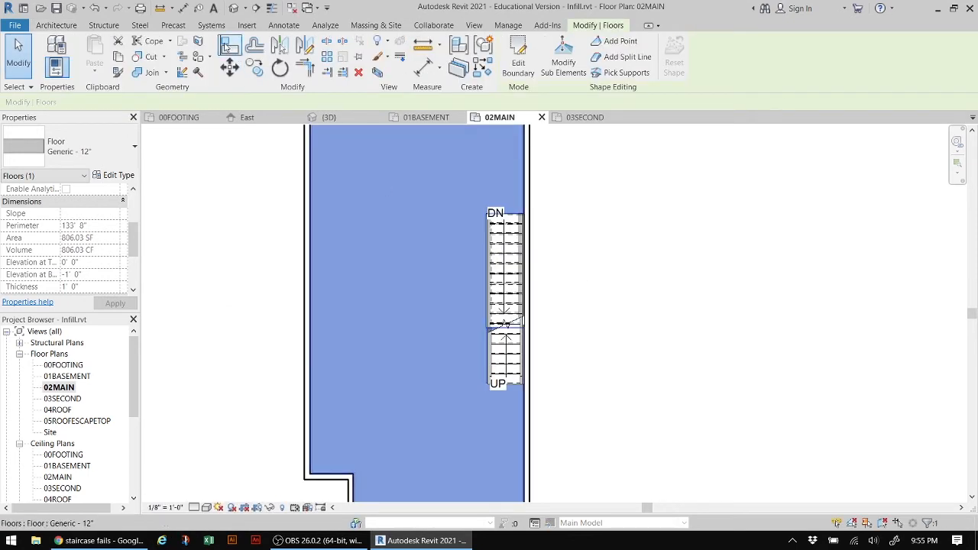
- Open the middle floor slab's boundary for editing in the 3D view, seen from the stair side
{"action": "left_click", "coordinate": [234, 10]}
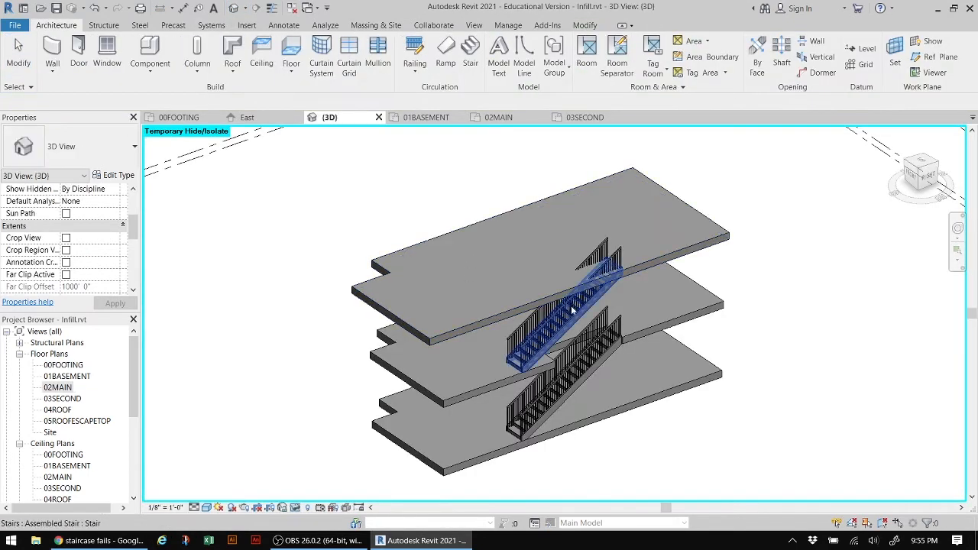
{"action": "left_click", "coordinate": [928, 176]}
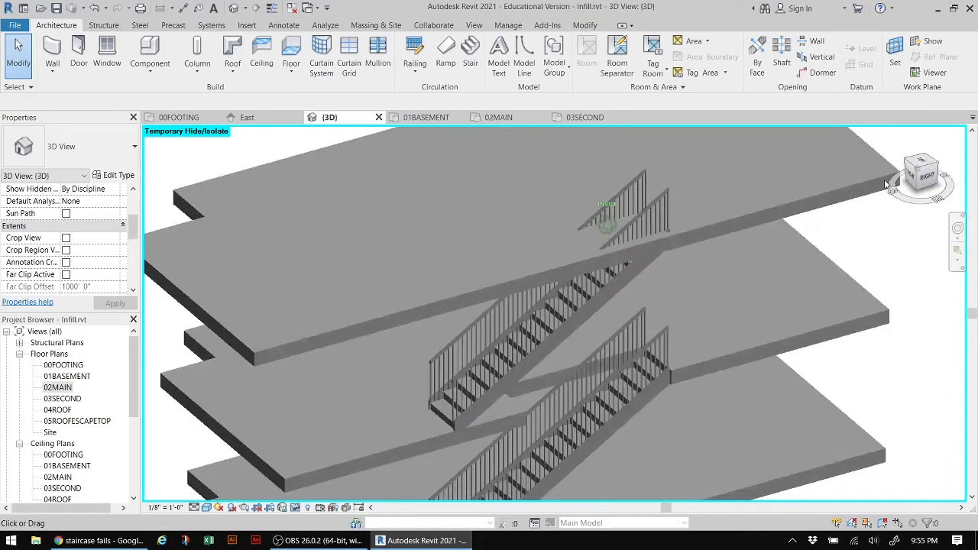
{"action": "middle_click_drag", "start_coordinate": [835, 181], "coordinate": [769, 443], "text": "shift"}
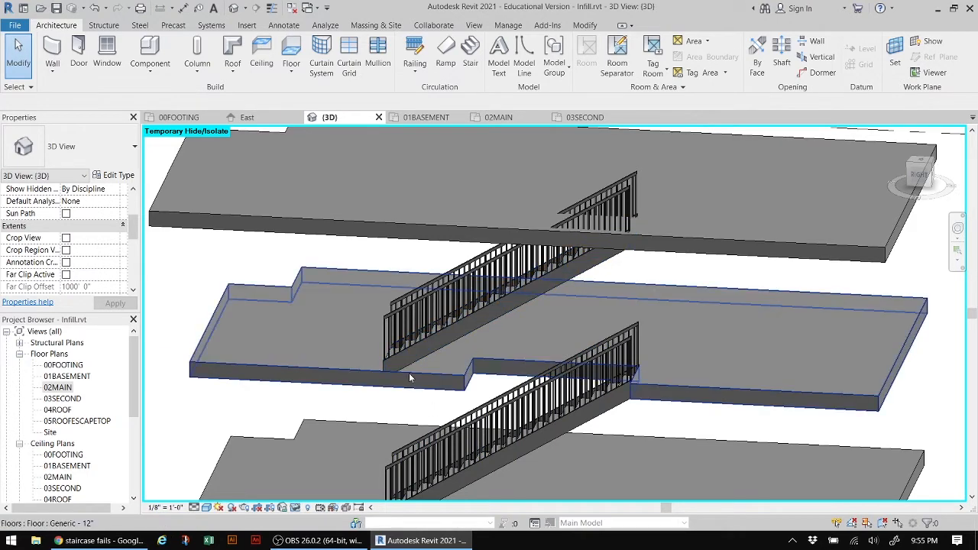
{"action": "left_click", "coordinate": [457, 379]}
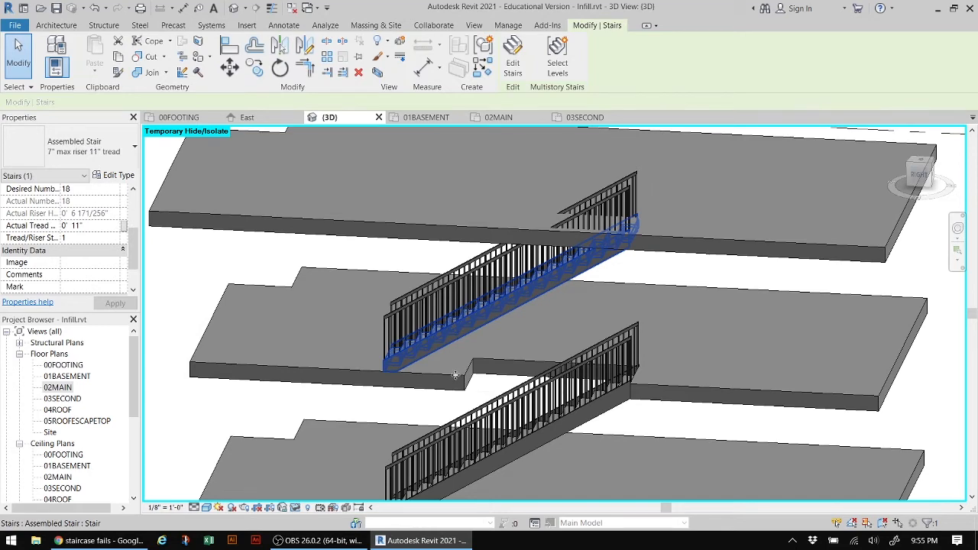
{"action": "key", "text": "Escape"}
{"action": "left_click", "coordinate": [457, 375]}
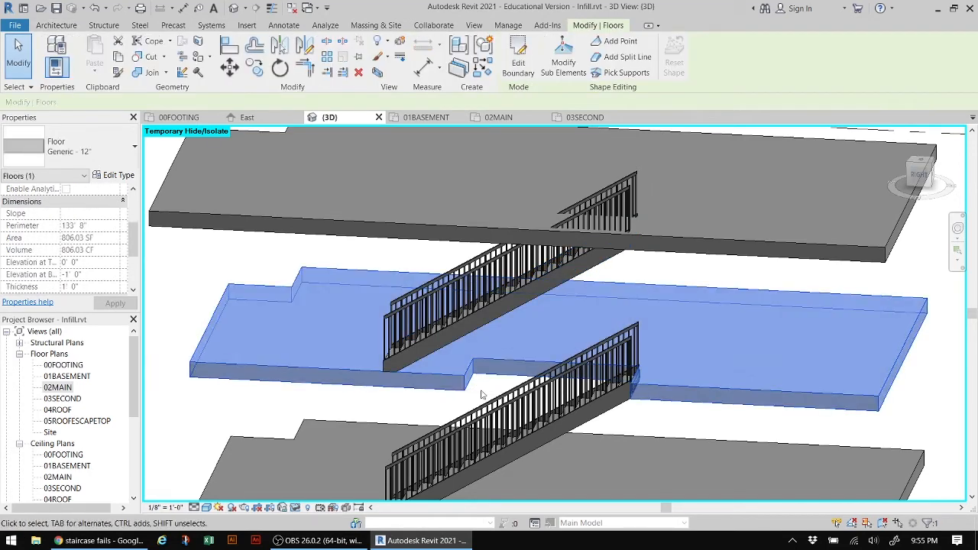
{"action": "left_click", "coordinate": [518, 60]}
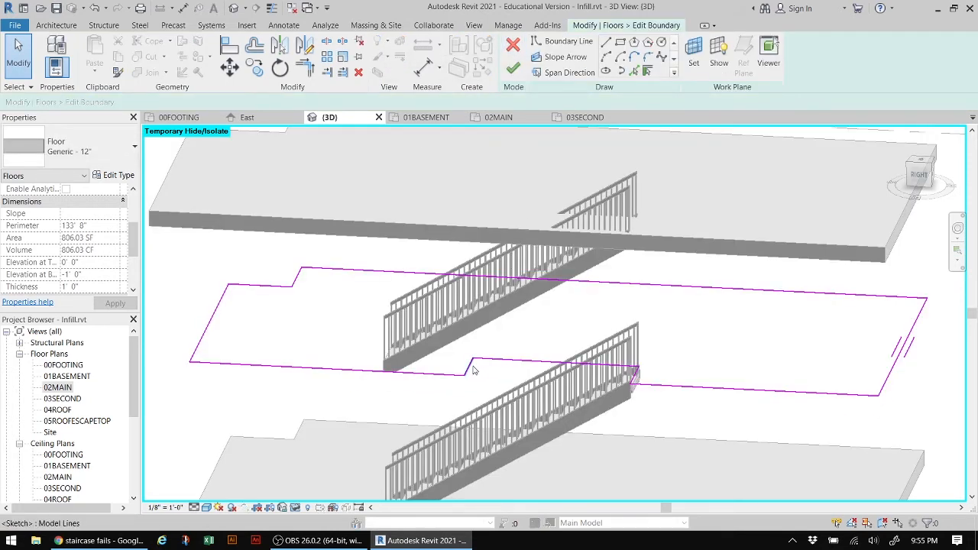
- Move the stair opening's south edge to 13' from the slab's front edge and finish the sketch without attaching walls
{"action": "left_click_drag", "start_coordinate": [471, 370], "coordinate": [395, 371]}
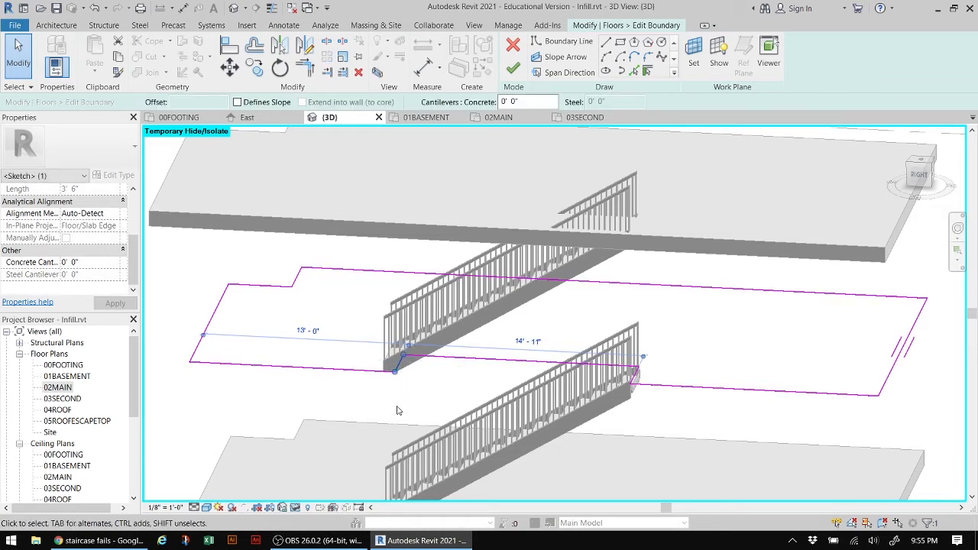
{"action": "left_click", "coordinate": [513, 68]}
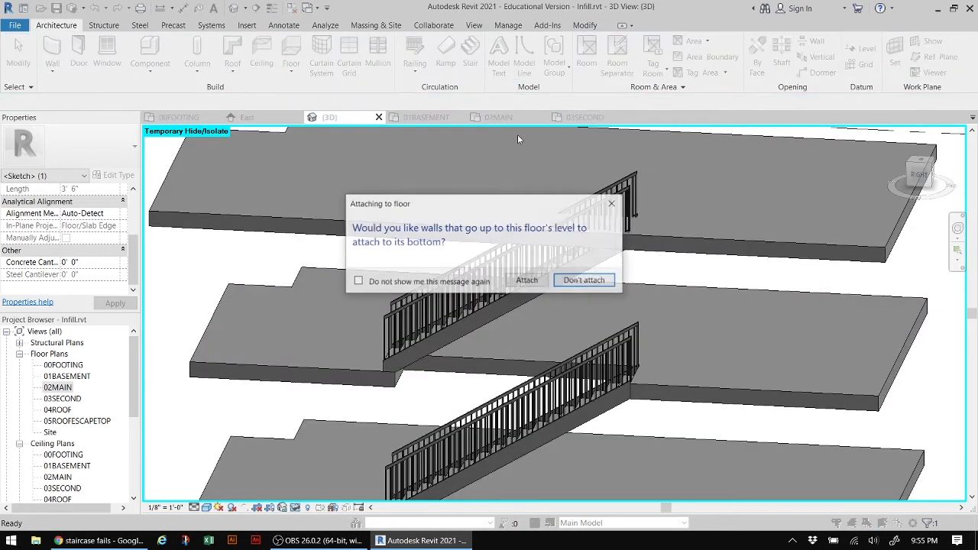
{"action": "left_click", "coordinate": [585, 281]}
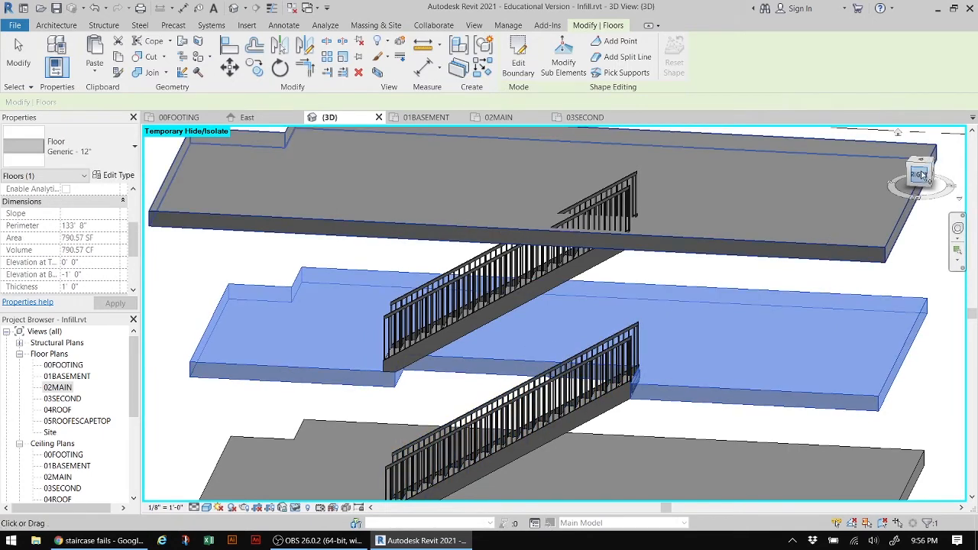
- Open the top floor slab's boundary for editing and switch to the 03SECOND floor plan at the stair
{"action": "left_click_drag", "start_coordinate": [924, 176], "coordinate": [241, 189]}
{"action": "mouse_move", "coordinate": [276, 167]}
{"action": "middle_mouse_down", "text": "shift"}
{"action": "mouse_move", "coordinate": [261, 499]}
{"action": "mouse_move", "coordinate": [264, 159]}
{"action": "middle_mouse_up", "text": "shift"}
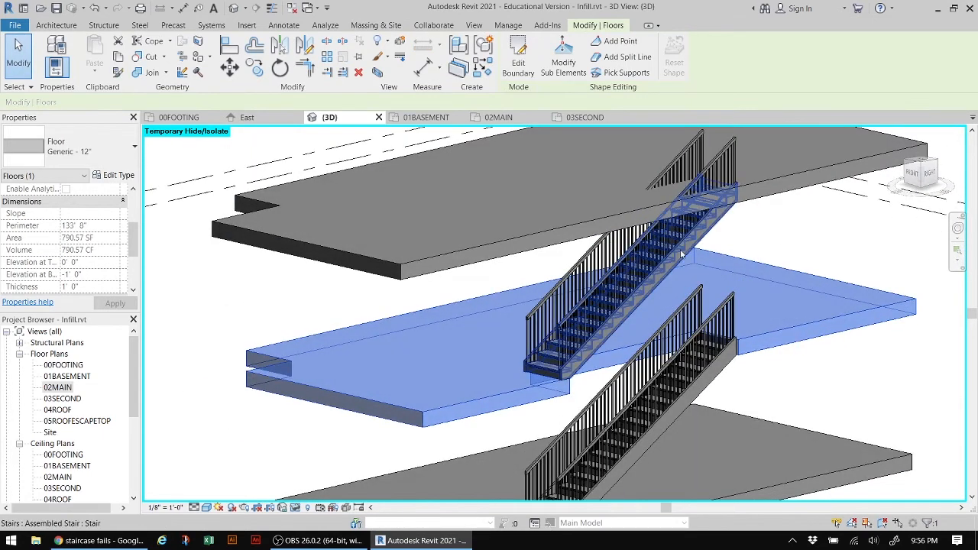
{"action": "left_click", "coordinate": [456, 259]}
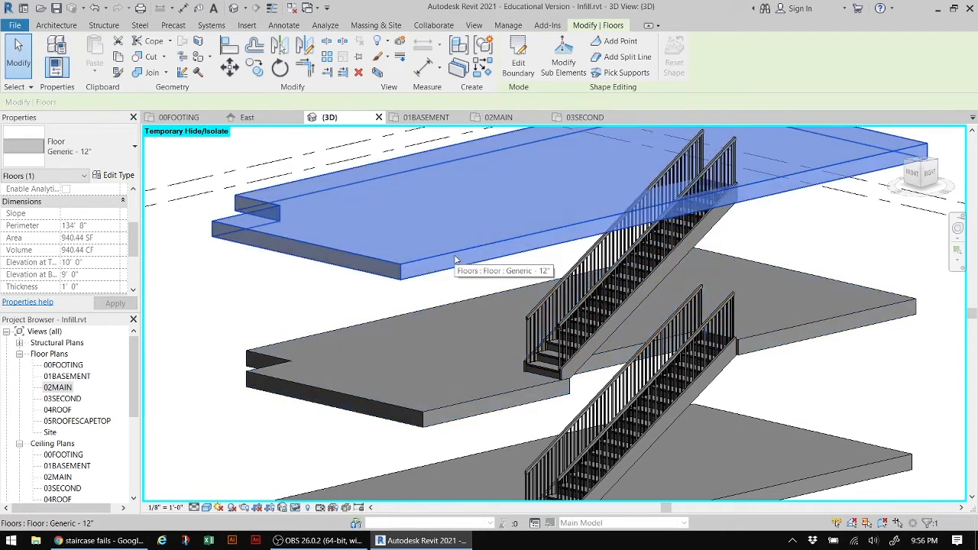
{"action": "left_click", "coordinate": [519, 62]}
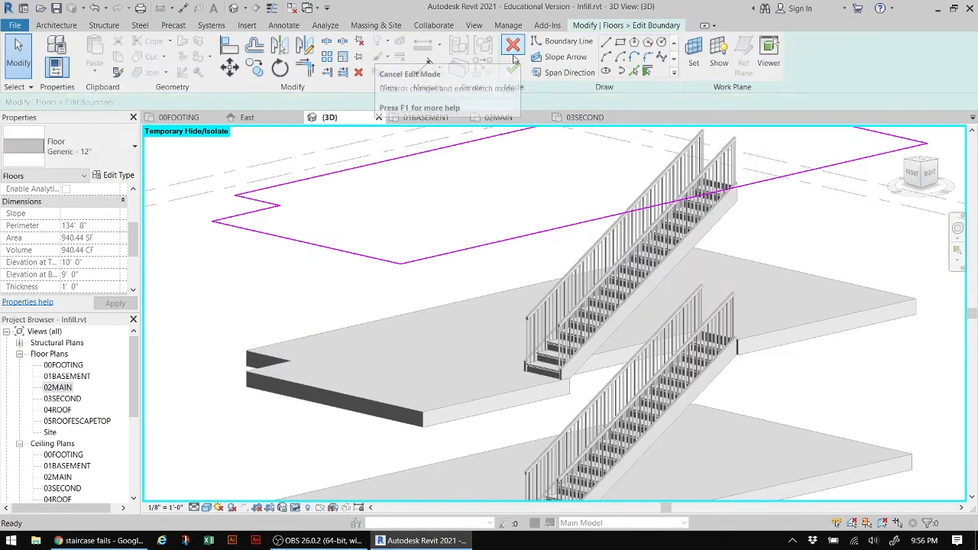
{"action": "double_click", "coordinate": [60, 399]}
{"action": "scroll", "coordinate": [507, 433], "scroll_direction": "down", "scroll_amount": 3}
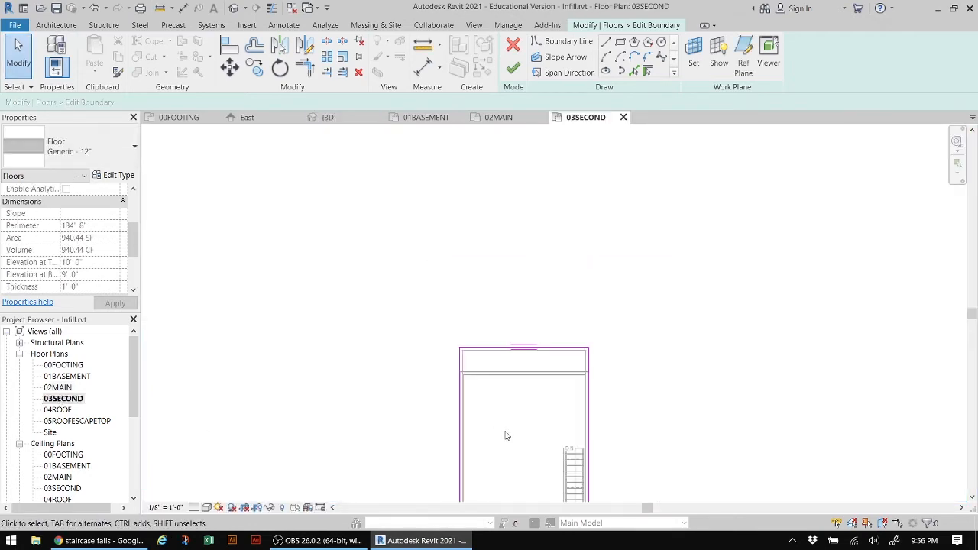
{"action": "middle_click_drag", "start_coordinate": [507, 432], "coordinate": [407, 260]}
{"action": "scroll", "coordinate": [475, 329], "scroll_direction": "up", "scroll_amount": 4}
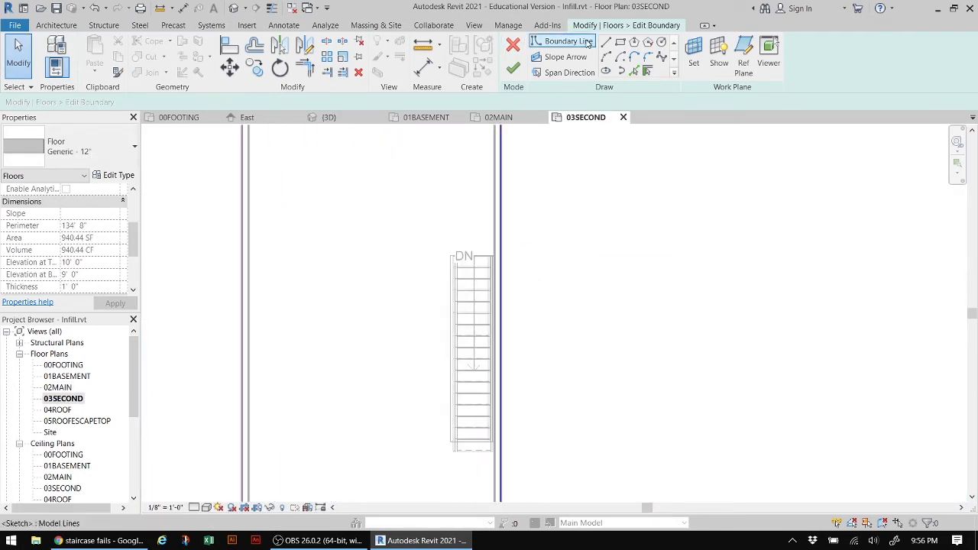
- Draw the stair opening's north line 3'-6" long, its west line about 14' long, and a south line to the slab's east edge
{"action": "left_click", "coordinate": [606, 43]}
{"action": "scroll", "coordinate": [538, 260], "scroll_direction": "up", "scroll_amount": 2}
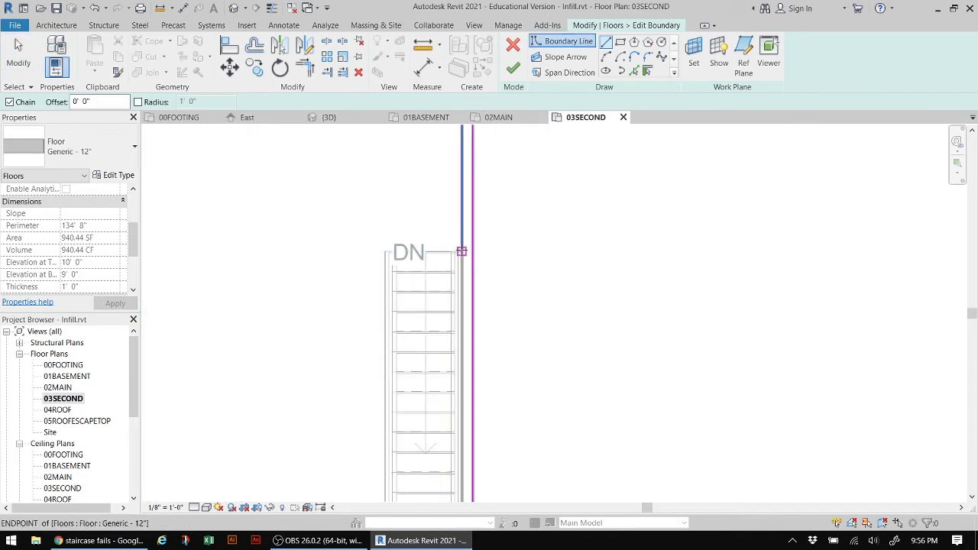
{"action": "left_click", "coordinate": [461, 250]}
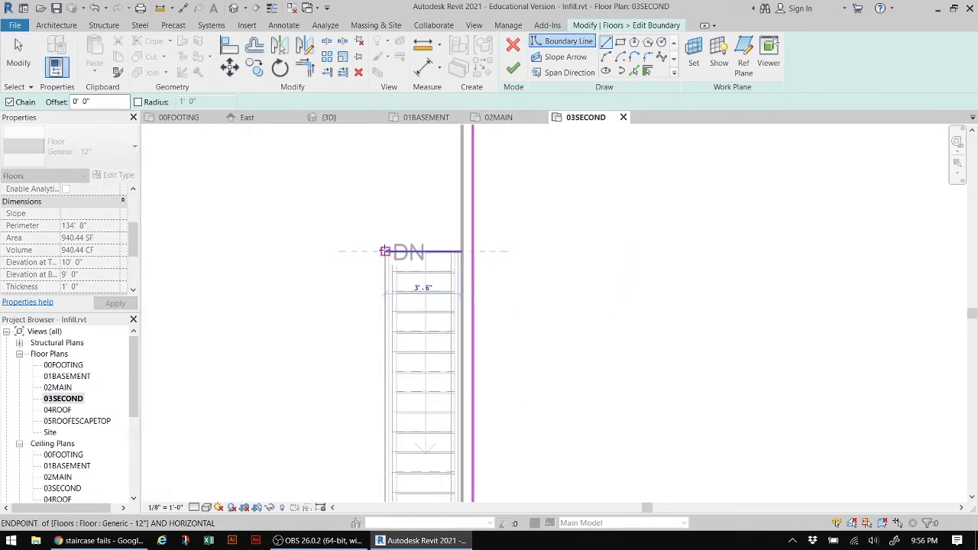
{"action": "left_click", "coordinate": [384, 251]}
{"action": "middle_click_drag", "start_coordinate": [421, 312], "coordinate": [415, 192]}
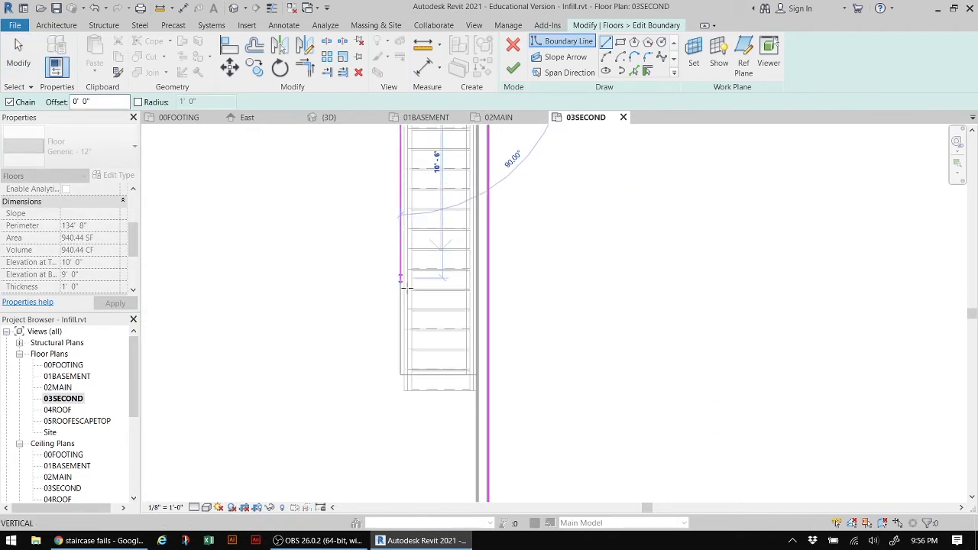
{"action": "left_click", "coordinate": [401, 354]}
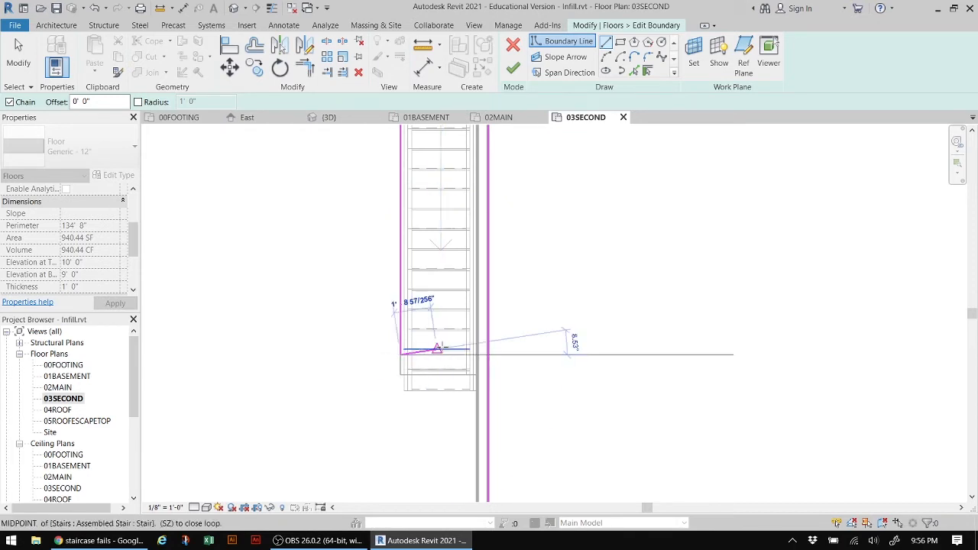
{"action": "left_click", "coordinate": [487, 355]}
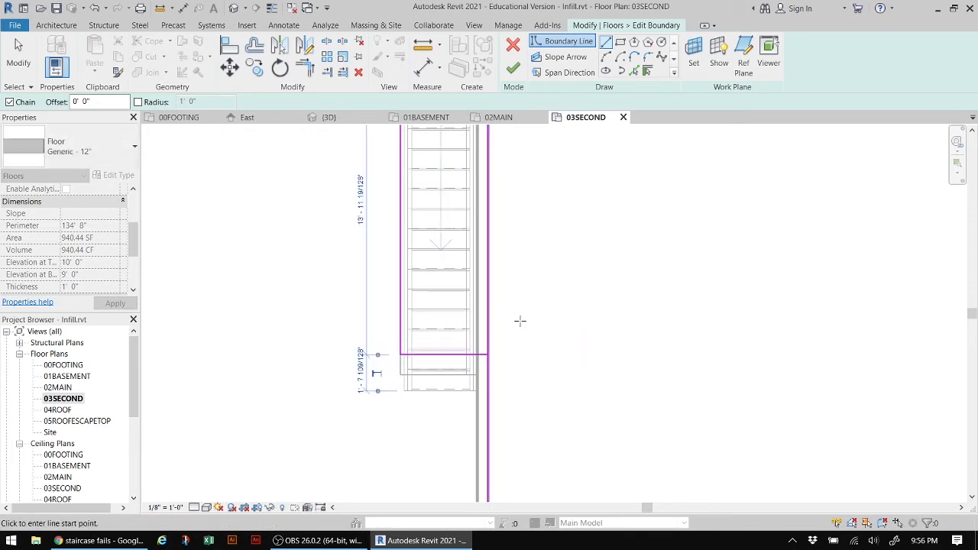
- Extend the stair opening's north line to the slab's east boundary line
{"action": "scroll", "coordinate": [535, 306], "scroll_direction": "down", "scroll_amount": 2}
{"action": "middle_click_drag", "start_coordinate": [557, 224], "coordinate": [545, 258]}
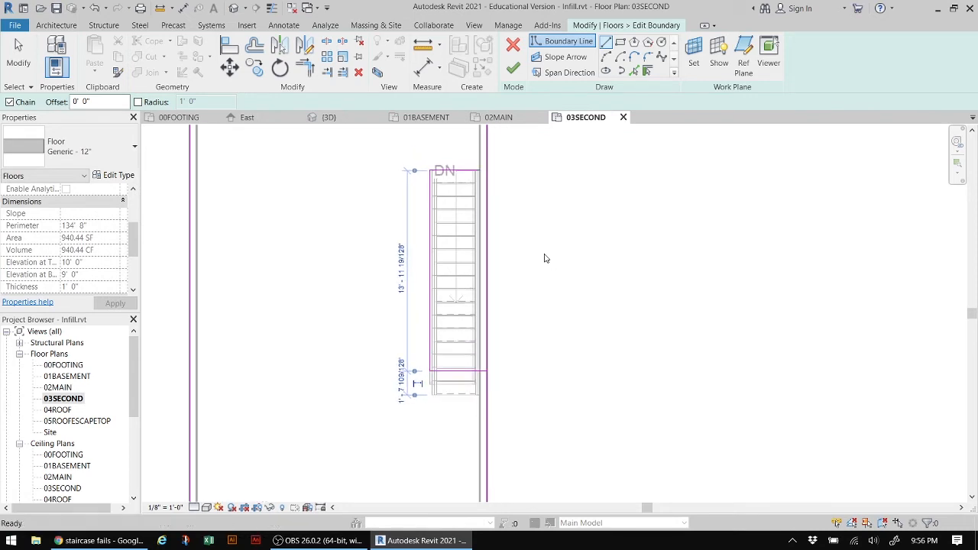
{"action": "key", "text": "Escape"}
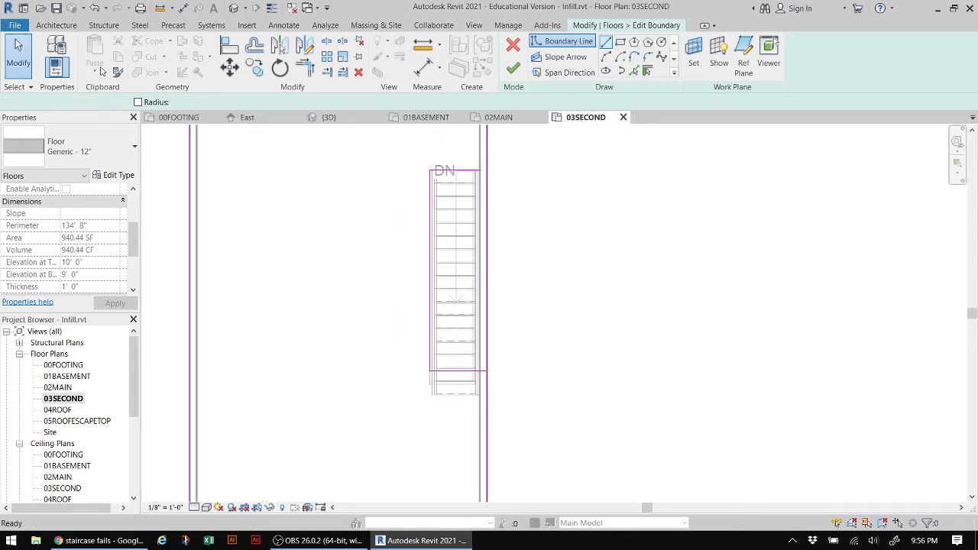
{"action": "left_click", "coordinate": [463, 169]}
{"action": "left_click_drag", "start_coordinate": [480, 170], "coordinate": [487, 170]}
{"action": "key", "text": "Escape"}
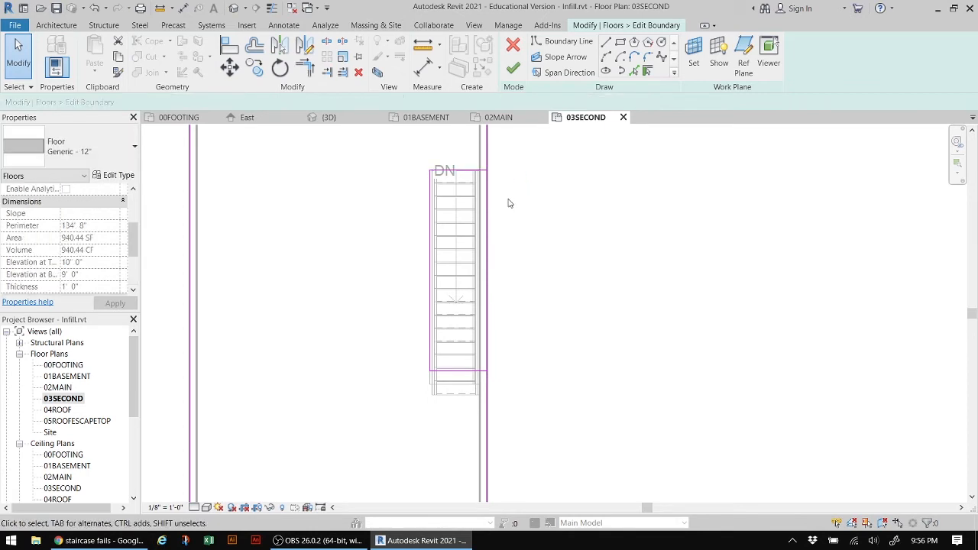
- Delete the slab's full-length east boundary line so the edge can be split at the stair opening
{"action": "scroll", "coordinate": [509, 203], "scroll_direction": "down", "scroll_amount": 2}
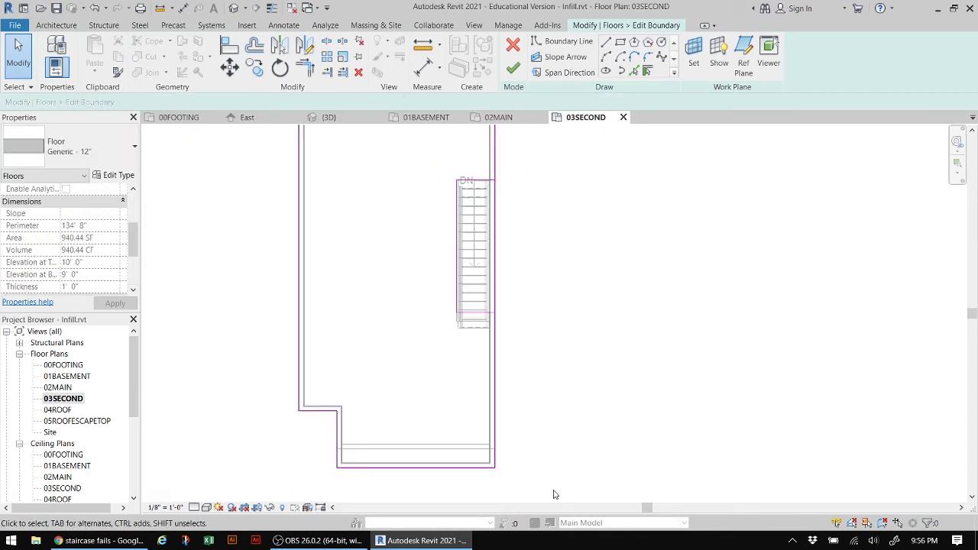
{"action": "left_click", "coordinate": [495, 384]}
{"action": "scroll", "coordinate": [570, 349], "scroll_direction": "down", "scroll_amount": 1}
{"action": "middle_click_drag", "start_coordinate": [557, 274], "coordinate": [552, 293]}
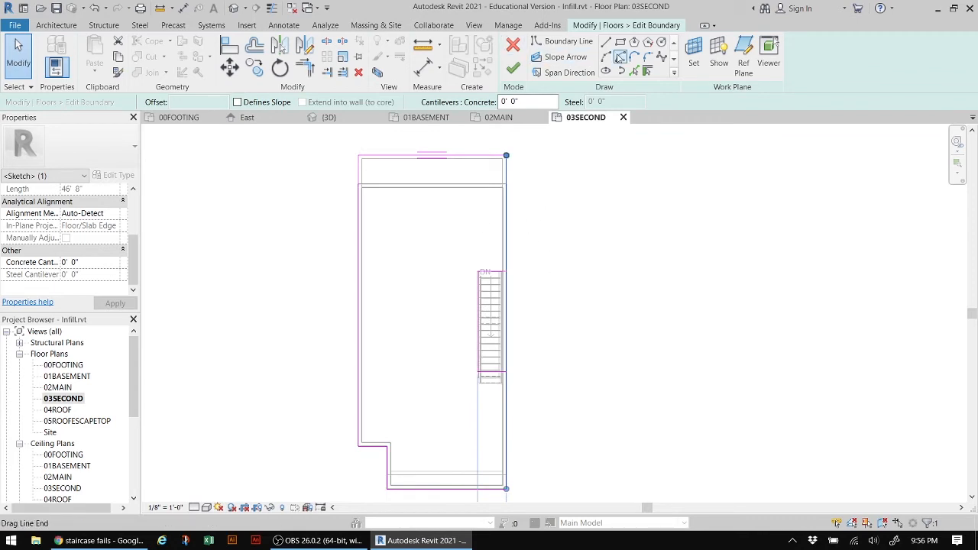
{"action": "left_click", "coordinate": [606, 41]}
{"action": "left_click", "coordinate": [508, 158]}
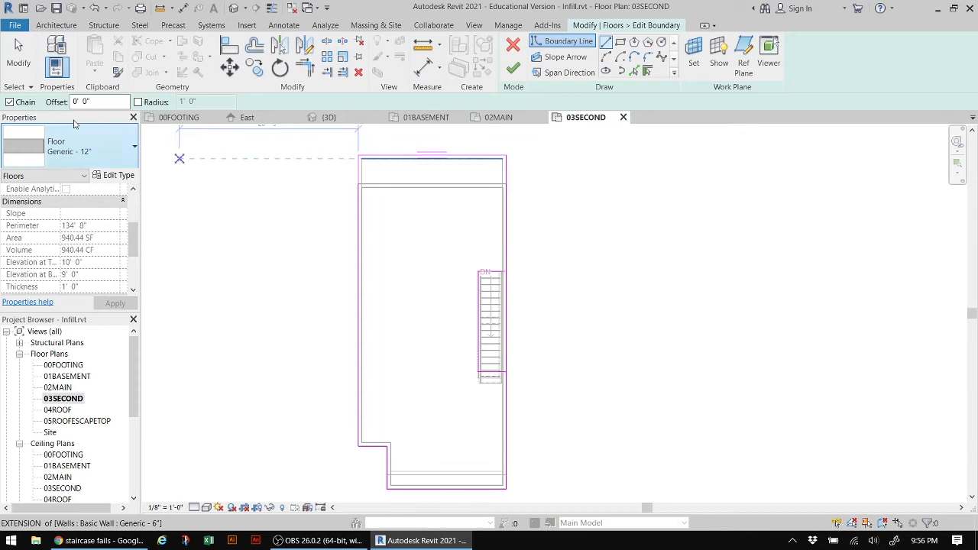
{"action": "left_click", "coordinate": [19, 55]}
{"action": "left_click", "coordinate": [505, 215]}
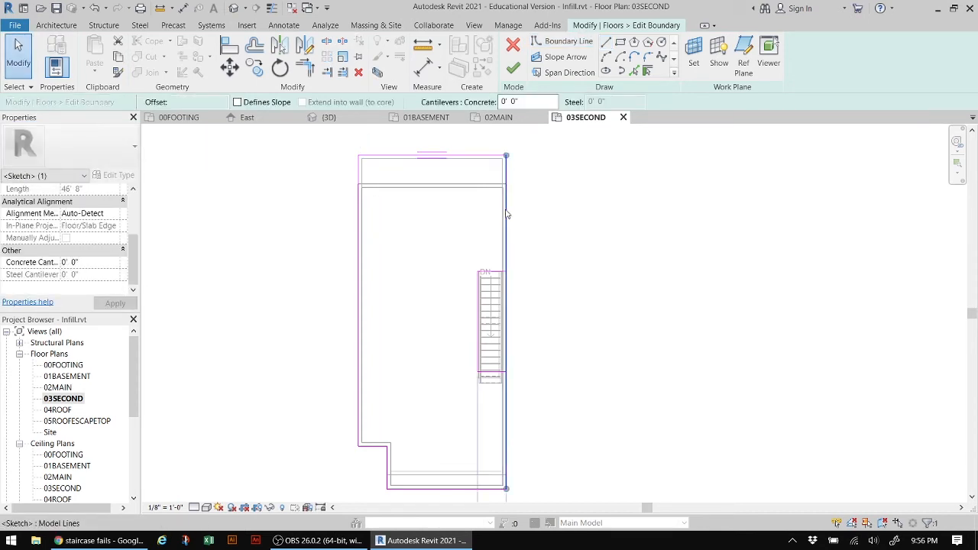
{"action": "left_click", "coordinate": [509, 218]}
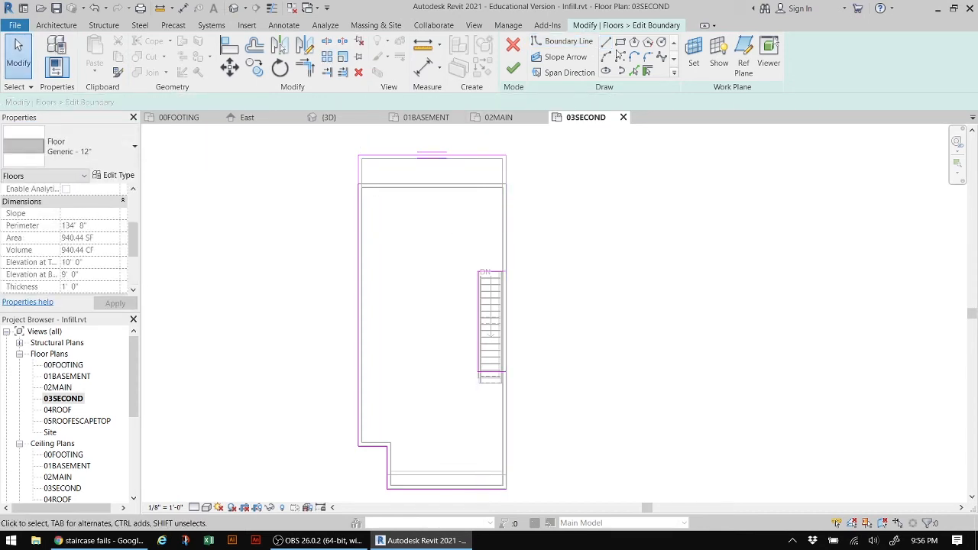
- Draw east boundary segments from the northeast corner to the opening's north line and from the southeast corner to its south line
{"action": "left_click", "coordinate": [607, 44]}
{"action": "left_click", "coordinate": [505, 157]}
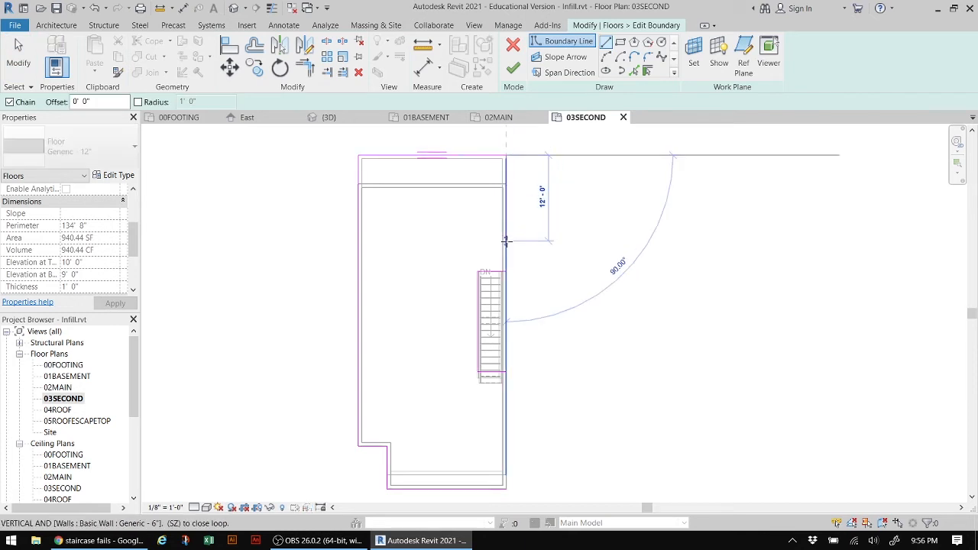
{"action": "left_click", "coordinate": [505, 271]}
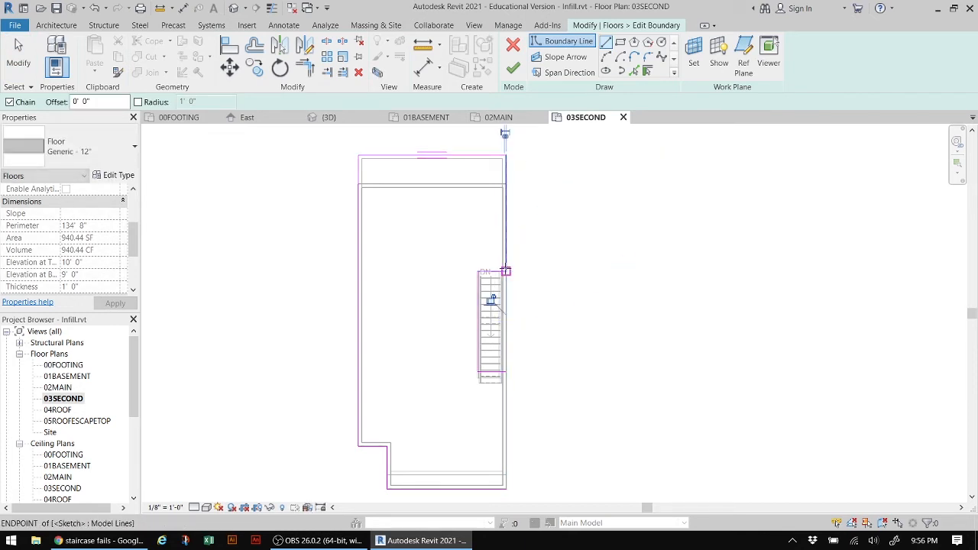
{"action": "left_click", "coordinate": [505, 488]}
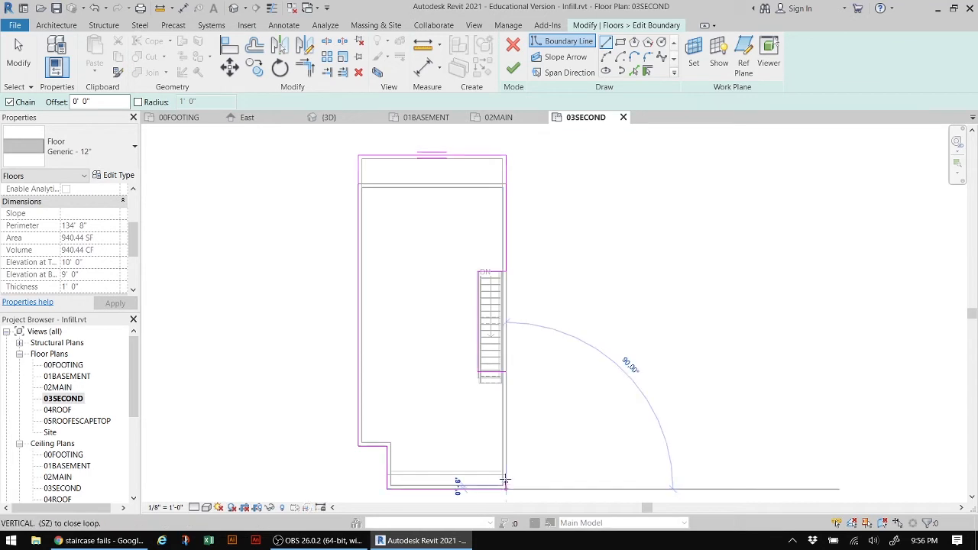
{"action": "left_click", "coordinate": [505, 372]}
{"action": "key", "text": "Escape"}
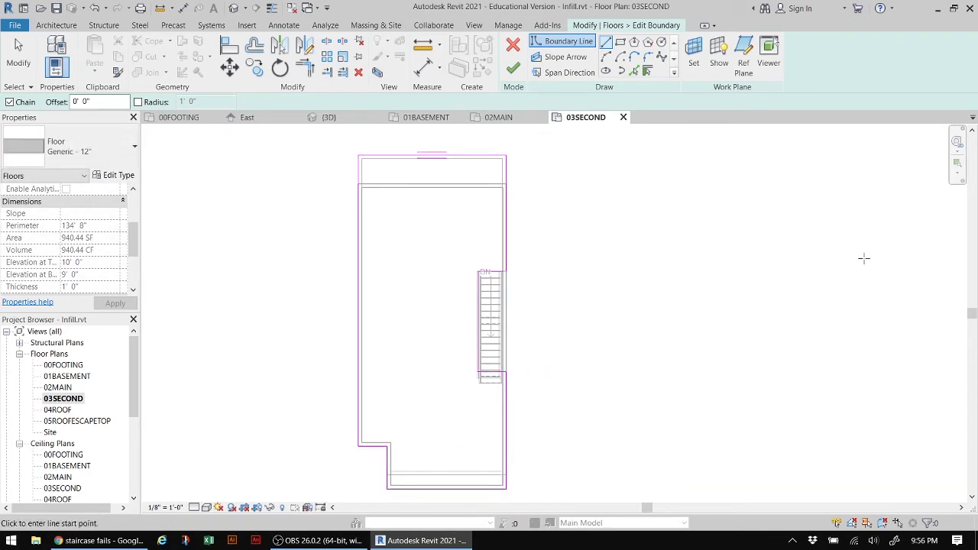
- Finish the slab's boundary sketch without attaching the walls and show the model in 3D
{"action": "left_click", "coordinate": [513, 69]}
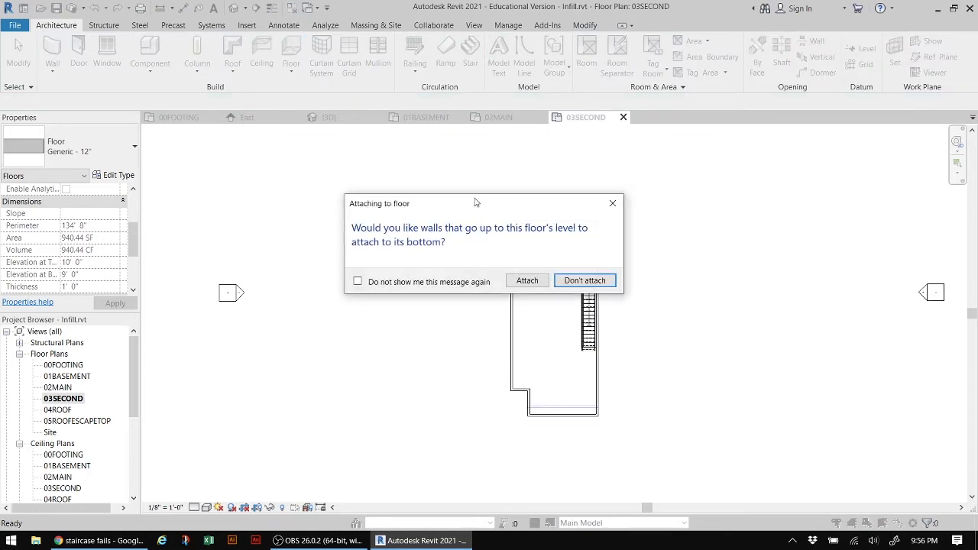
{"action": "left_click", "coordinate": [584, 281]}
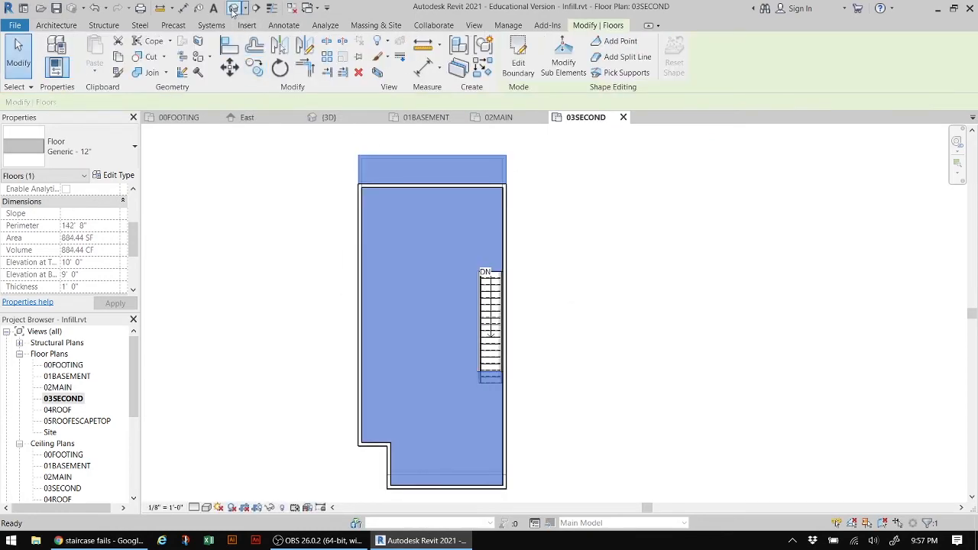
{"action": "left_click", "coordinate": [235, 9]}
{"action": "scroll", "coordinate": [619, 376], "scroll_direction": "down", "scroll_amount": 1}
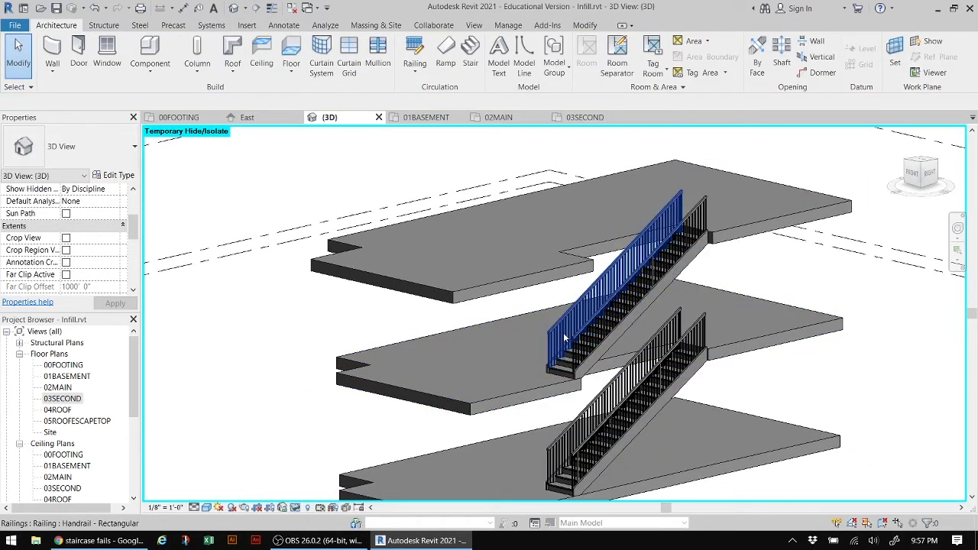
- Reopen the top slab's boundary in the 03SECOND plan and draw a rectangular opening about 9' by 7' west of the stair
{"action": "left_click", "coordinate": [501, 282]}
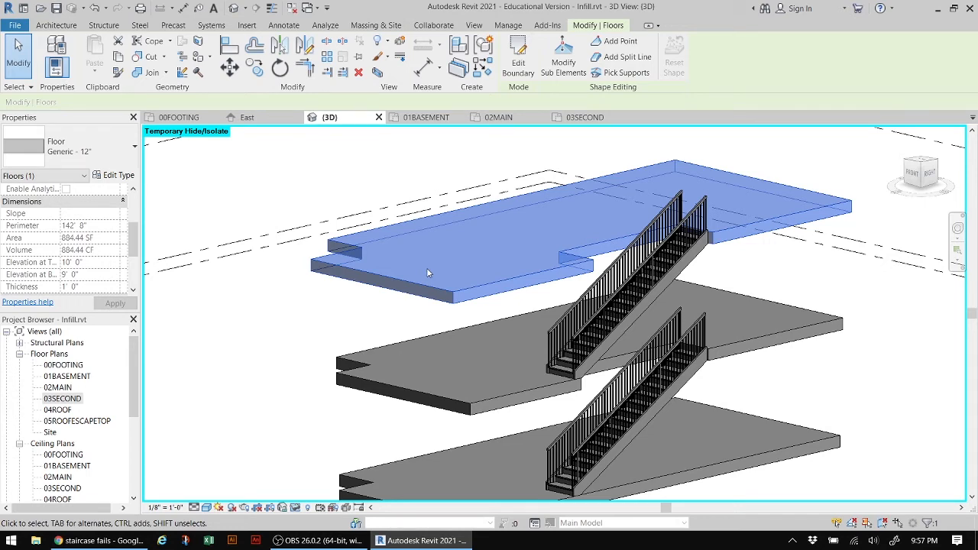
{"action": "left_click", "coordinate": [515, 68]}
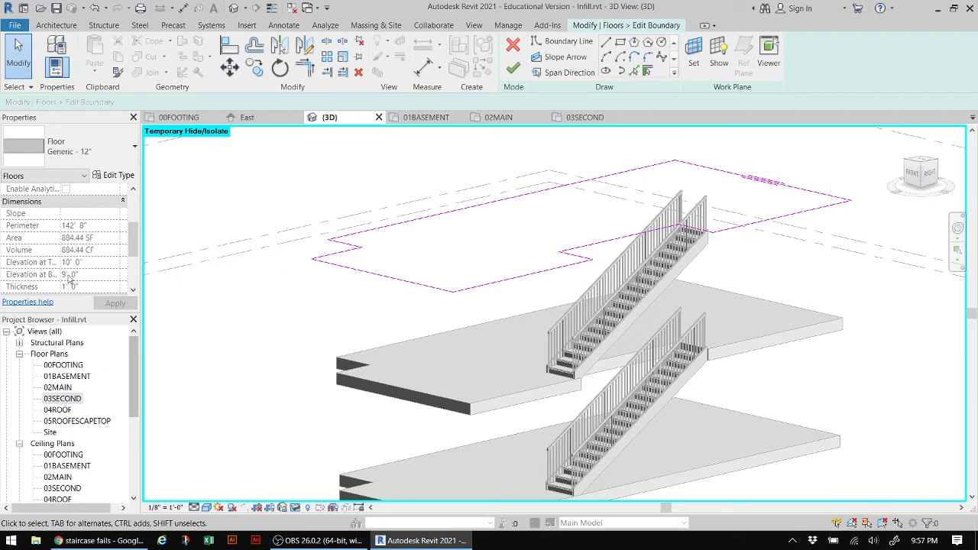
{"action": "double_click", "coordinate": [60, 399]}
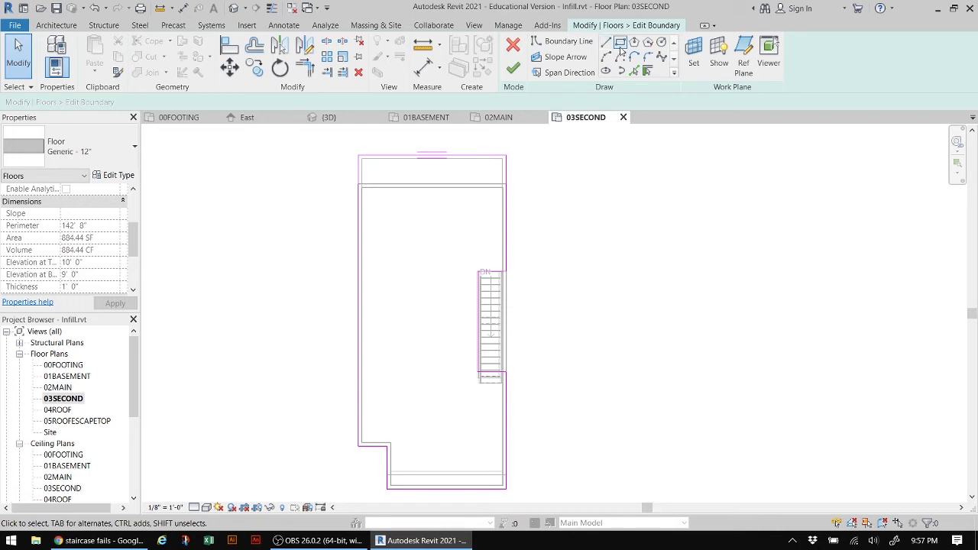
{"action": "left_click", "coordinate": [620, 43]}
{"action": "left_click", "coordinate": [376, 289]}
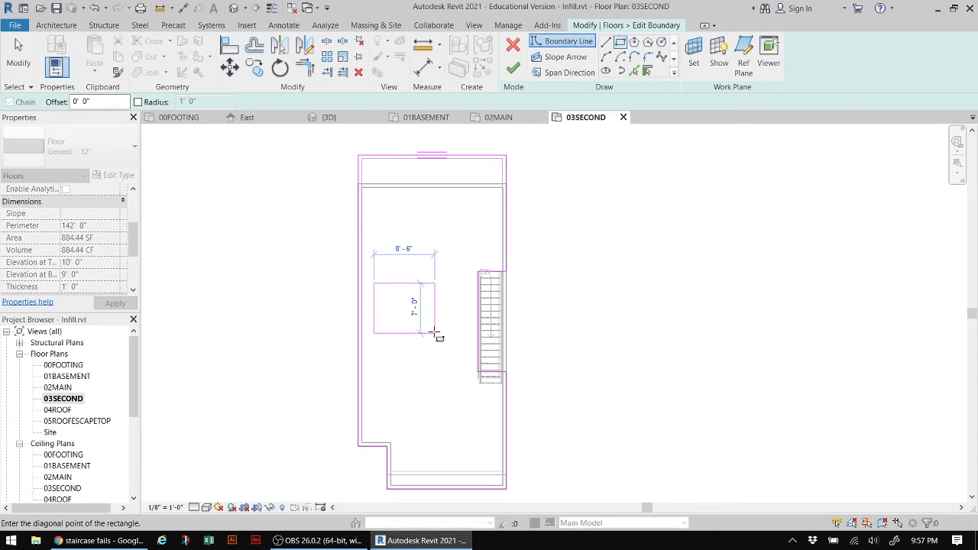
{"action": "left_click", "coordinate": [438, 334]}
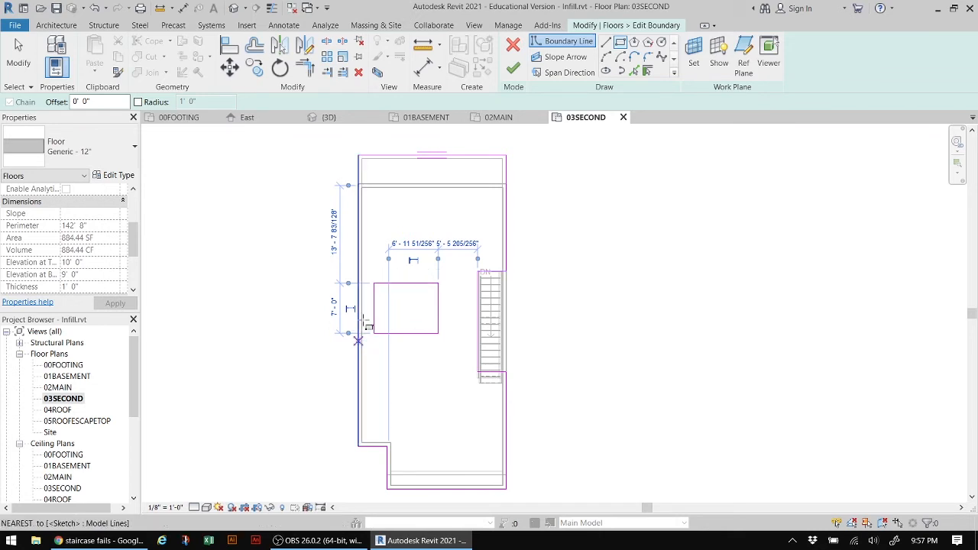
{"action": "key", "text": "Escape"}
{"action": "key", "text": "Escape"}
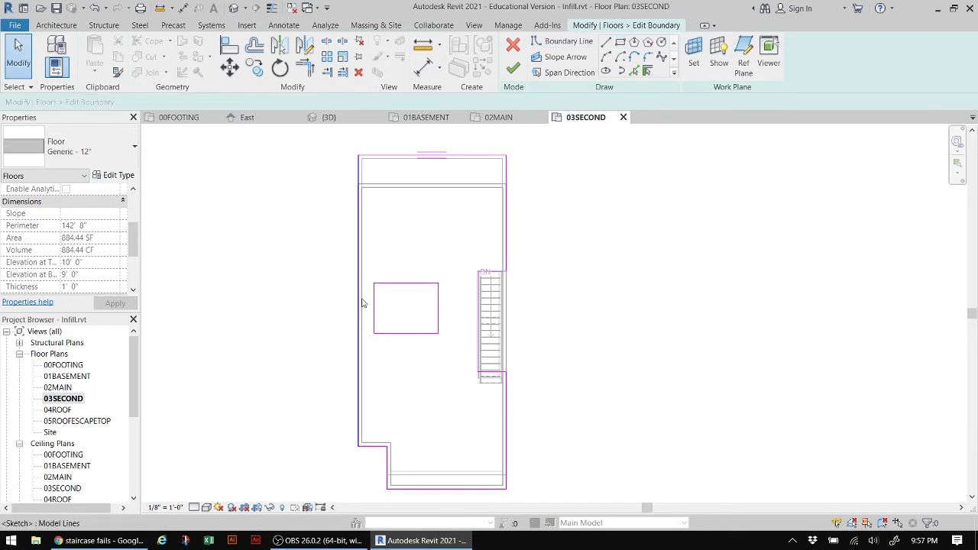
- Finish the sketch with the rectangular opening without attaching walls and view the slab in 3D
{"action": "left_click", "coordinate": [513, 68]}
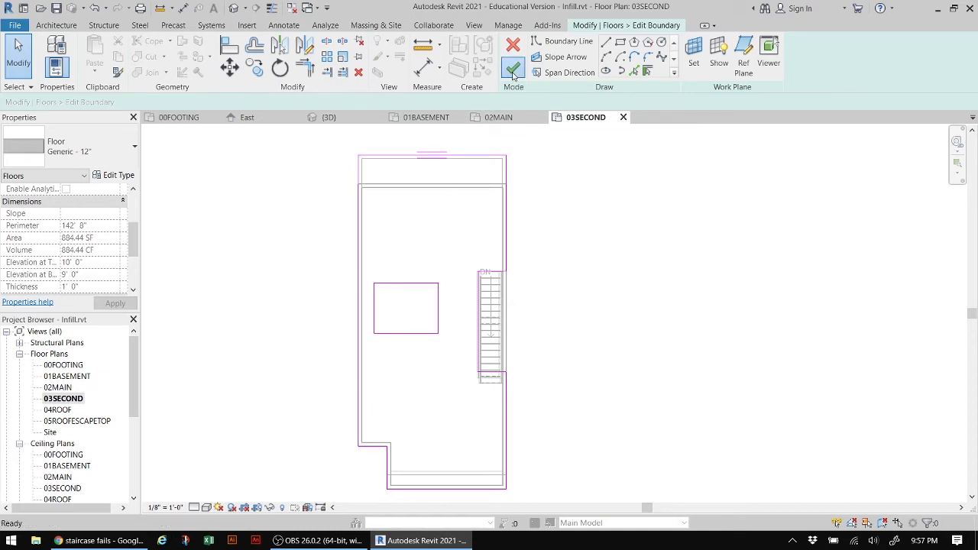
{"action": "left_click", "coordinate": [585, 280]}
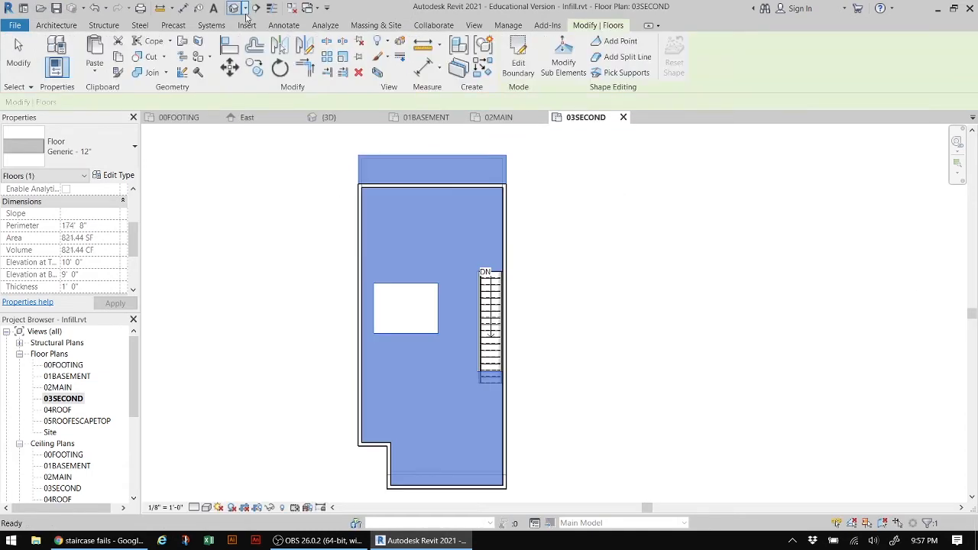
{"action": "left_click", "coordinate": [234, 8]}
{"action": "key", "text": "Escape"}
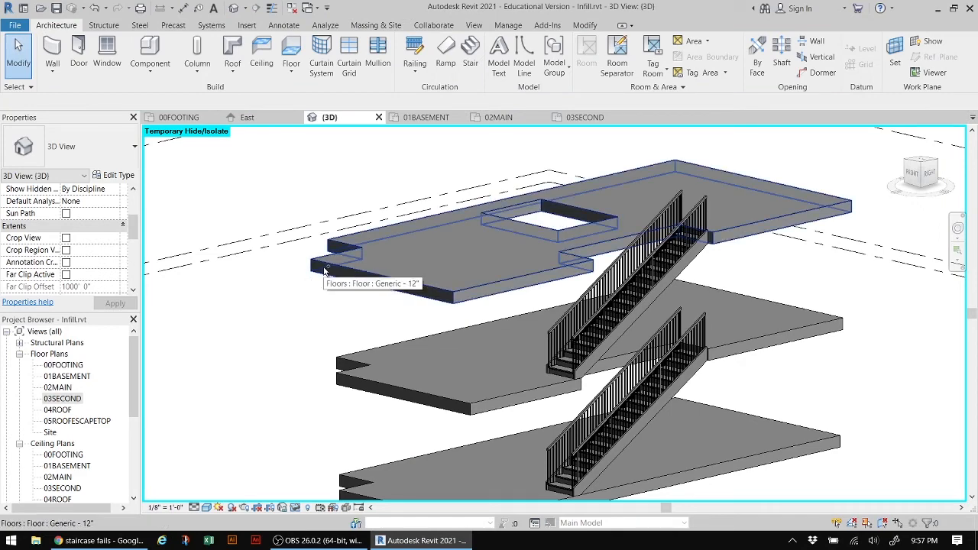
- Undo the rectangular opening in the top slab and finish the boundary sketch without attaching walls
{"action": "key", "text": "ctrl+z"}
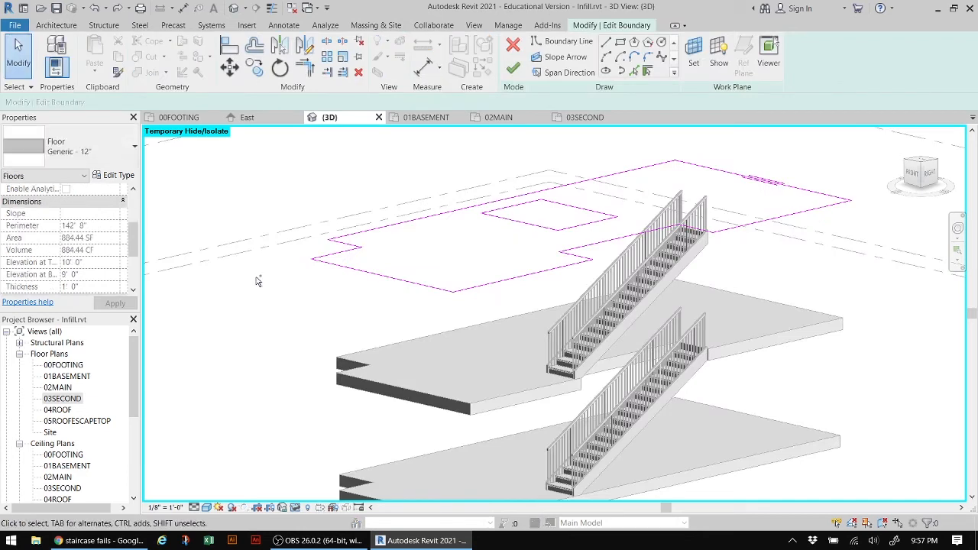
{"action": "key", "text": "ctrl+z"}
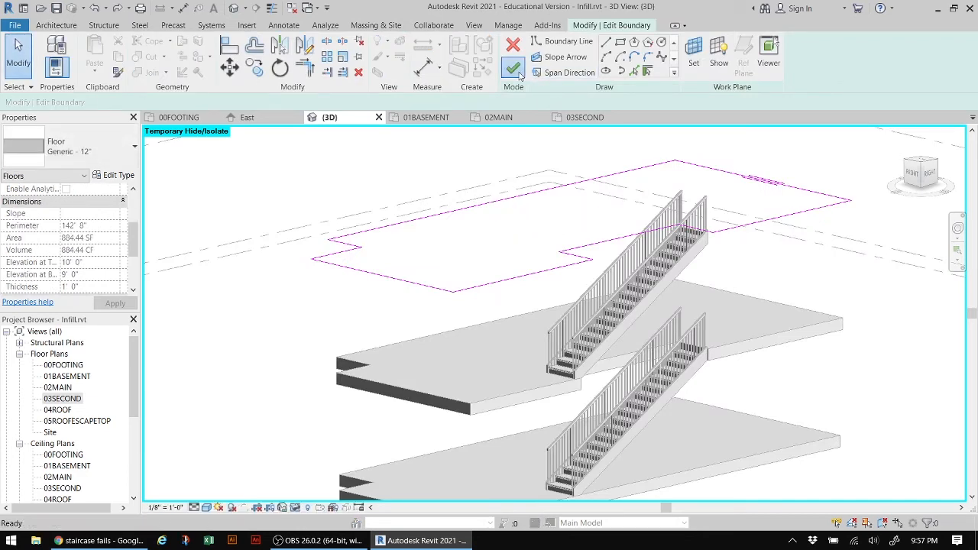
{"action": "left_click", "coordinate": [513, 68]}
{"action": "left_click", "coordinate": [588, 288]}
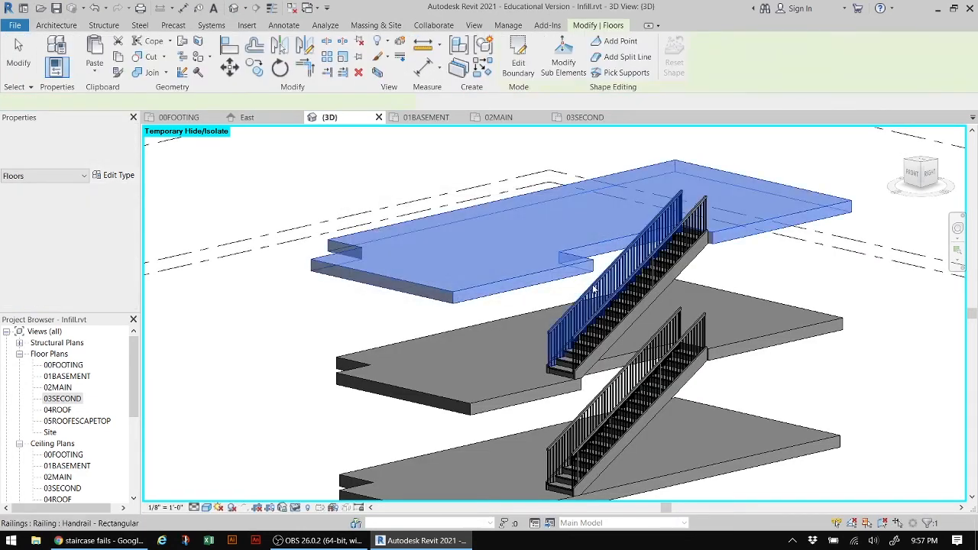
- Open the 02MAIN floor plan at the stair and clear the floor selection
{"action": "left_click_drag", "start_coordinate": [925, 180], "coordinate": [873, 222]}
{"action": "middle_click_drag", "start_coordinate": [874, 222], "coordinate": [925, 176], "text": "shift"}
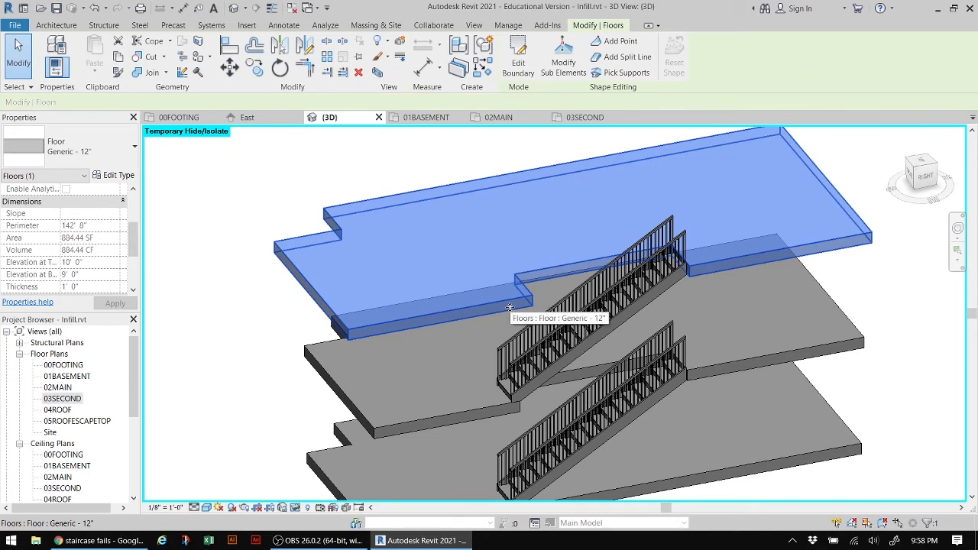
{"action": "double_click", "coordinate": [68, 389]}
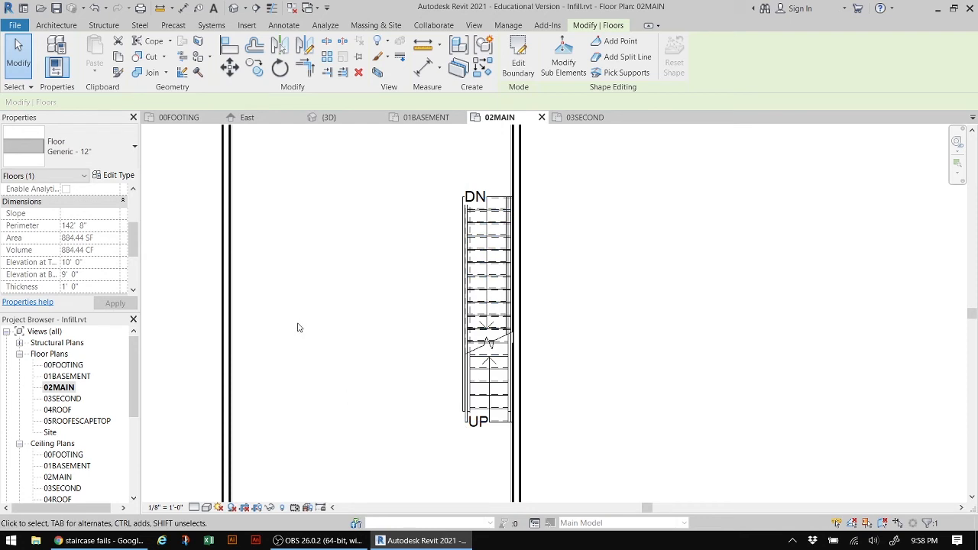
{"action": "key", "text": "Escape"}
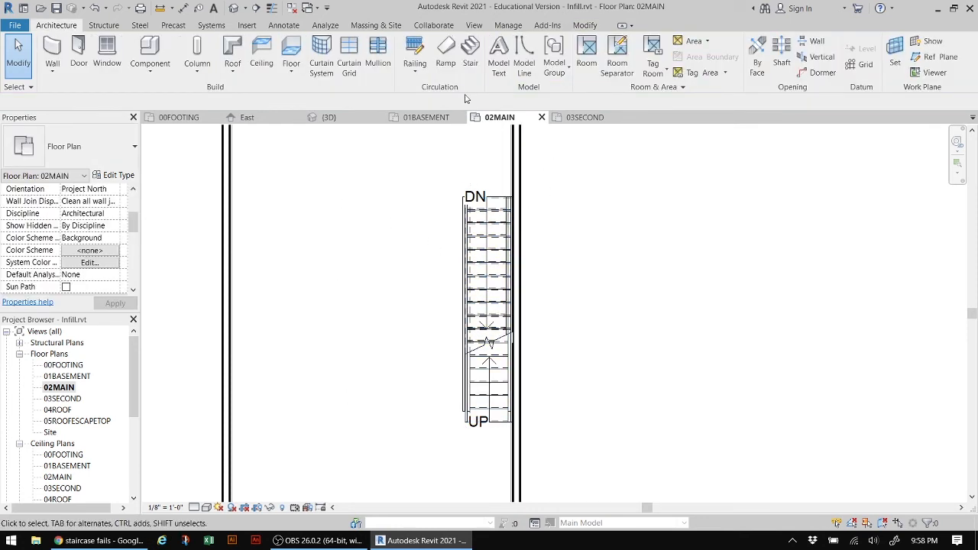
- Sketch a Handrail - Rectangular railing path about 15'-6" long from the stair's north end down its west side and finish it
{"action": "left_click", "coordinate": [415, 47]}
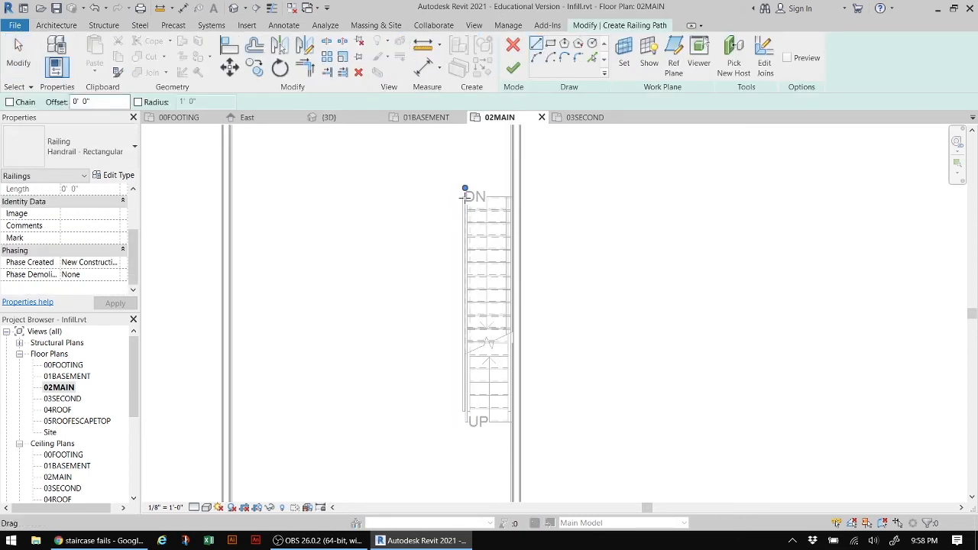
{"action": "scroll", "coordinate": [463, 217], "scroll_direction": "down", "scroll_amount": 1}
{"action": "middle_click_drag", "start_coordinate": [457, 234], "coordinate": [421, 224]}
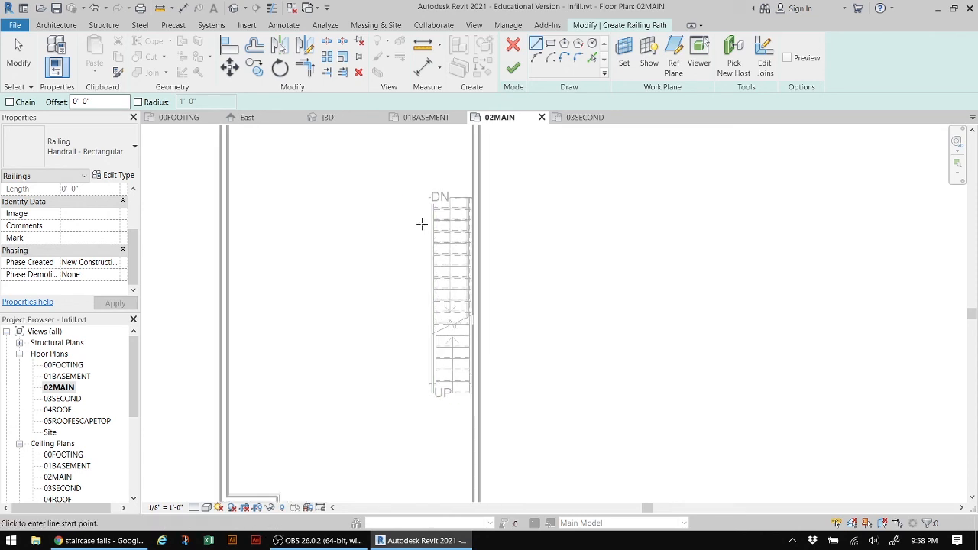
{"action": "scroll", "coordinate": [421, 224], "scroll_direction": "up", "scroll_amount": 3}
{"action": "left_click", "coordinate": [441, 170]}
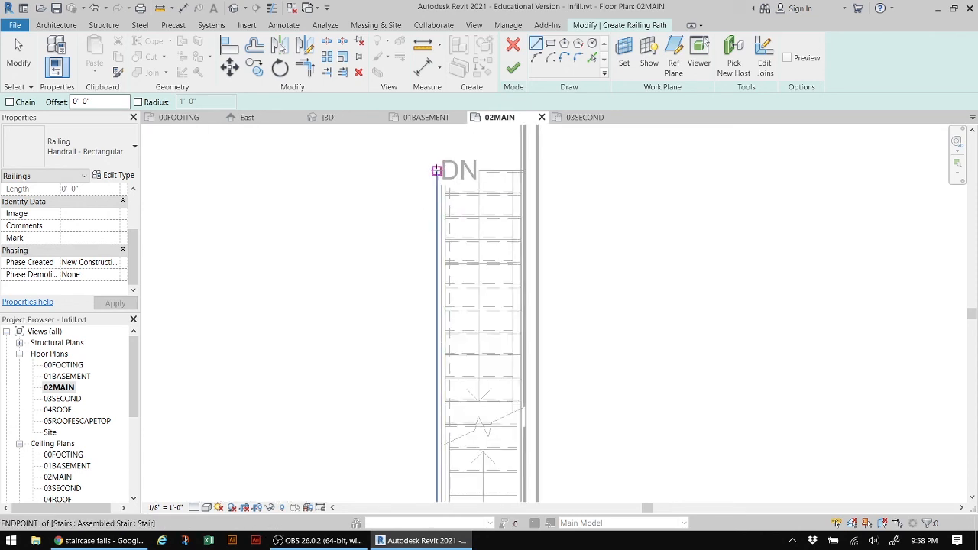
{"action": "middle_click_drag", "start_coordinate": [411, 356], "coordinate": [412, 230]}
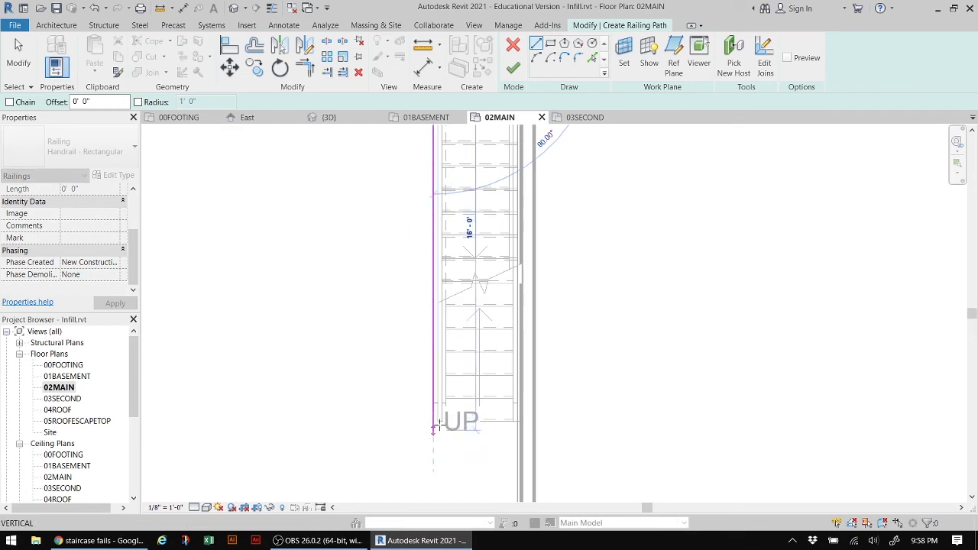
{"action": "left_click", "coordinate": [433, 419]}
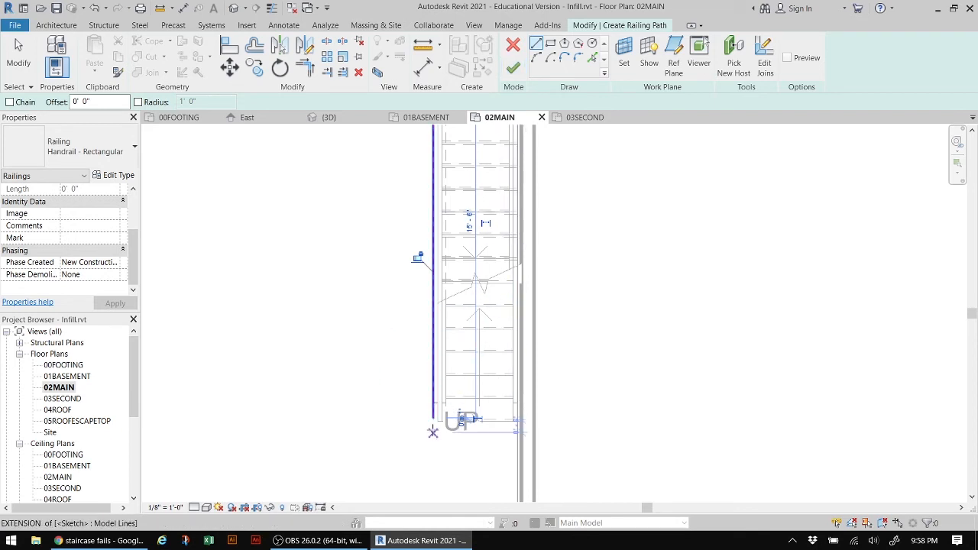
{"action": "left_click", "coordinate": [514, 69]}
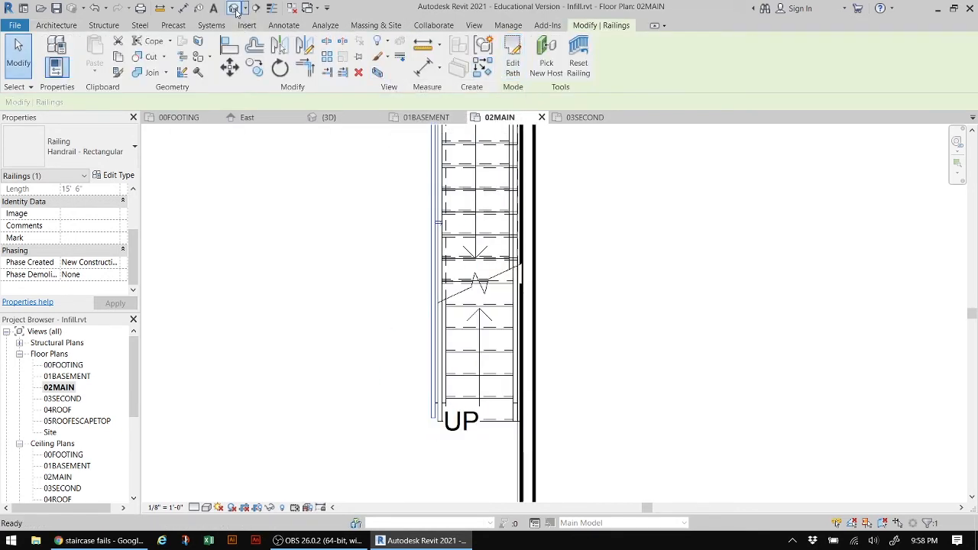
- Check the main-level railing in 3D and open the 03SECOND floor plan at the stair
{"action": "left_click", "coordinate": [235, 8]}
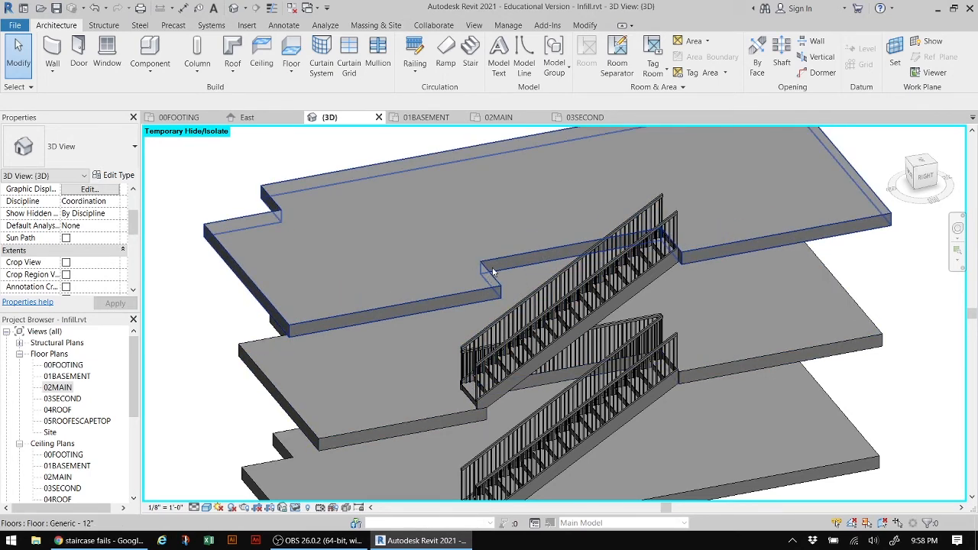
{"action": "double_click", "coordinate": [69, 399]}
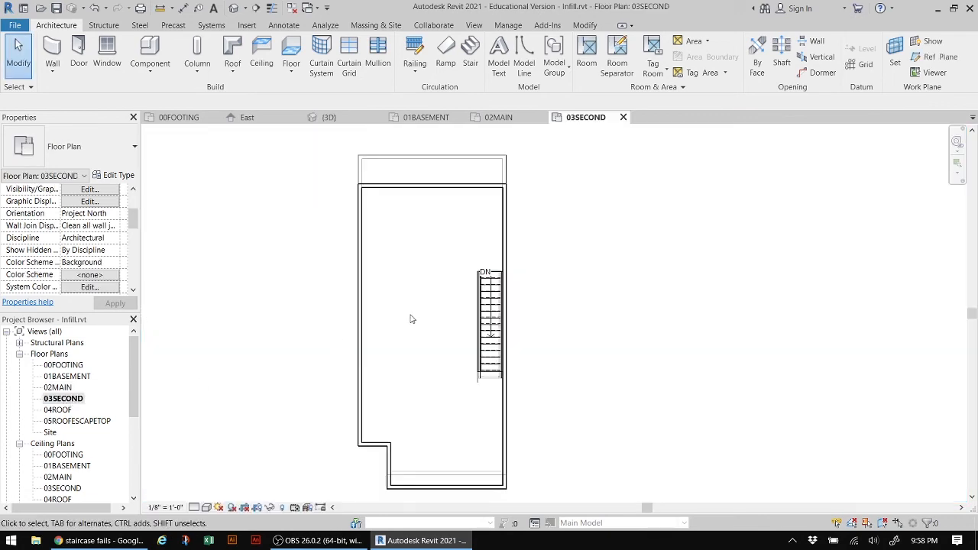
{"action": "scroll", "coordinate": [451, 306], "scroll_direction": "up", "scroll_amount": 3}
{"action": "middle_click_drag", "start_coordinate": [450, 306], "coordinate": [375, 255]}
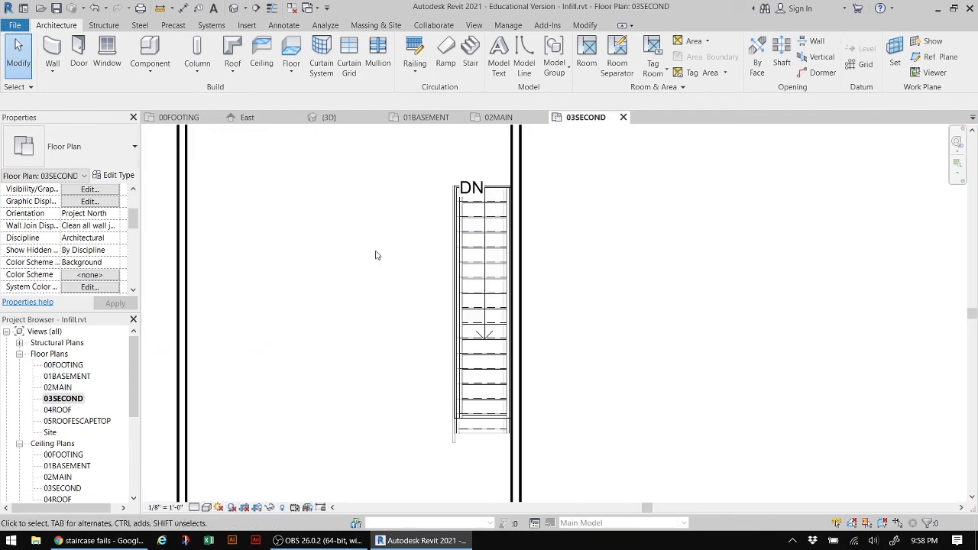
- Sketch a railing path about 14'-0" down the stair opening's west side and 3'-6" across its south end to the wall, and finish it
{"action": "left_click", "coordinate": [415, 51]}
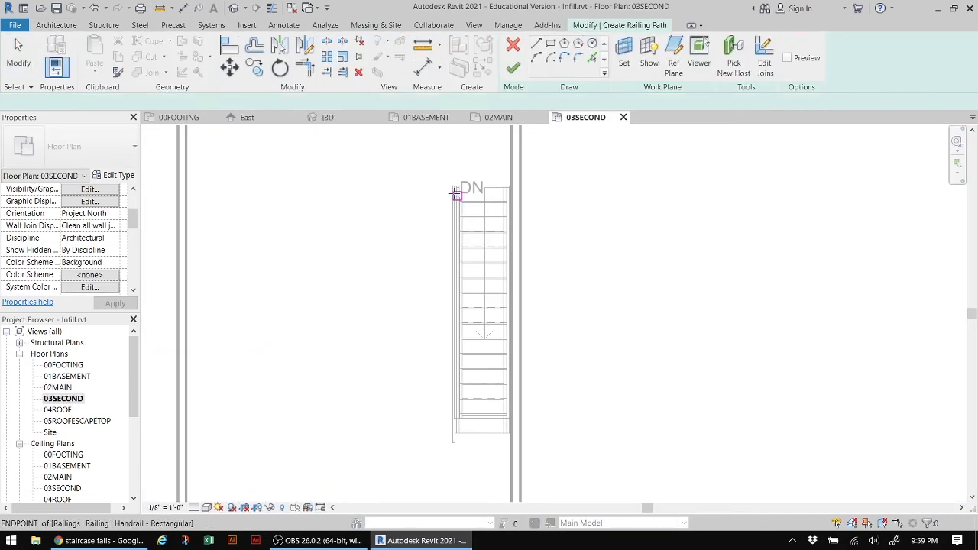
{"action": "left_click", "coordinate": [452, 186]}
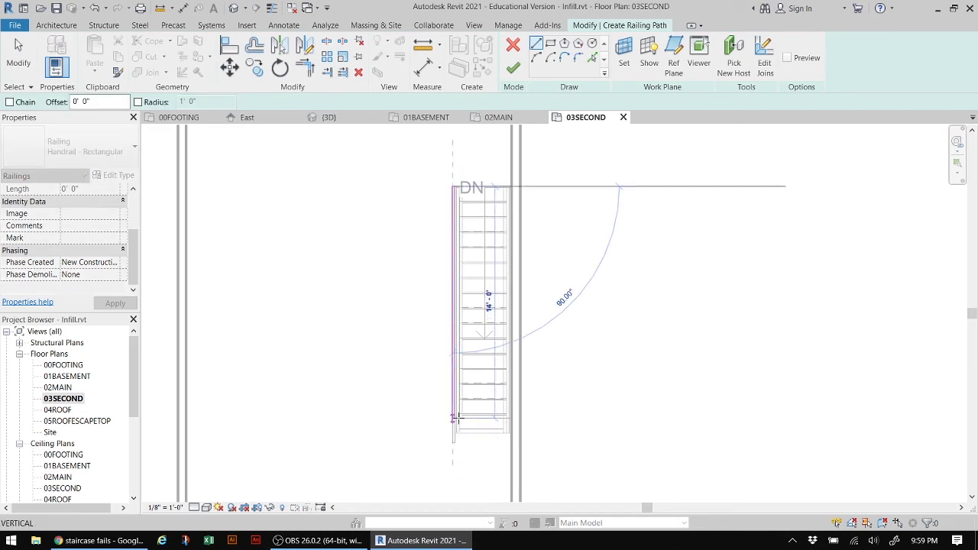
{"action": "left_click", "coordinate": [453, 418]}
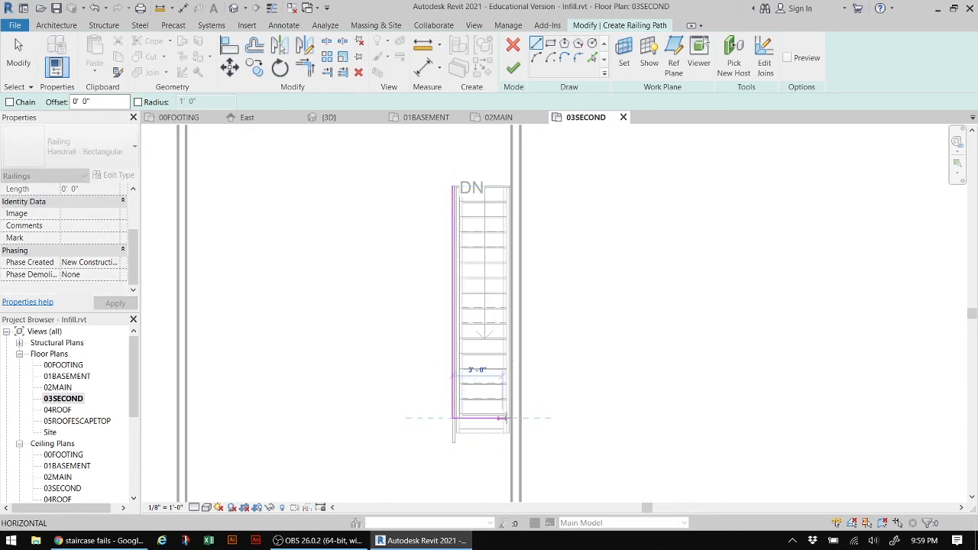
{"action": "left_click", "coordinate": [510, 418]}
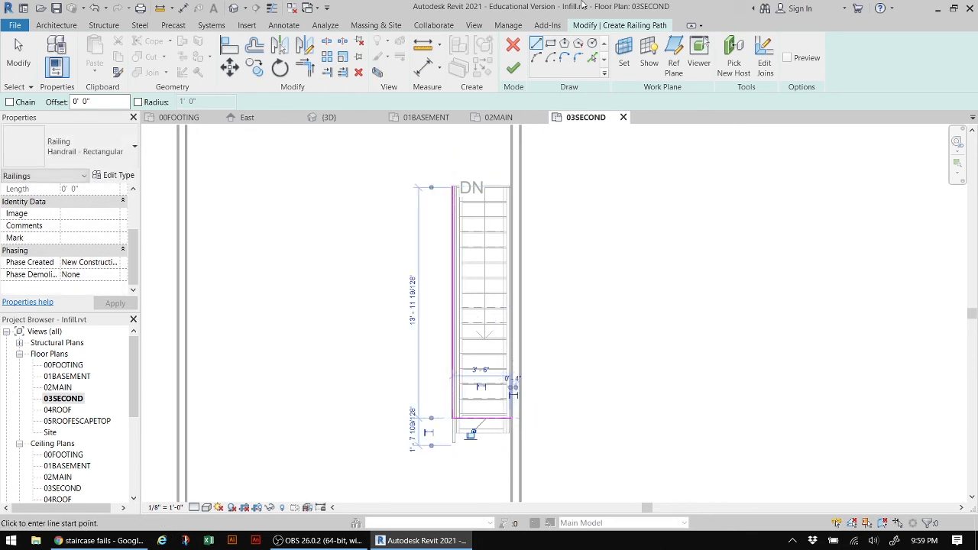
{"action": "left_click", "coordinate": [514, 68]}
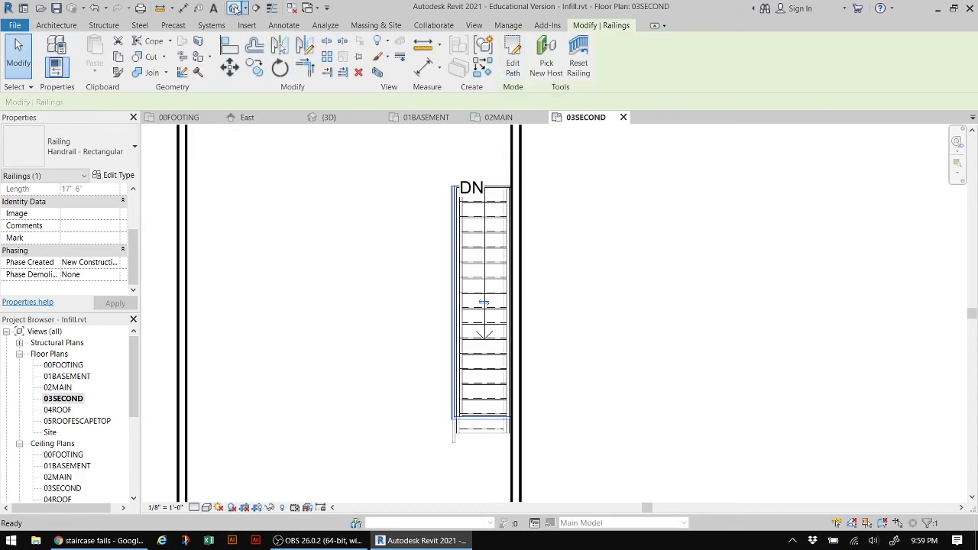
- Inspect the new second-level railing and the stairs in 3D from the front-right corner
{"action": "left_click", "coordinate": [235, 8]}
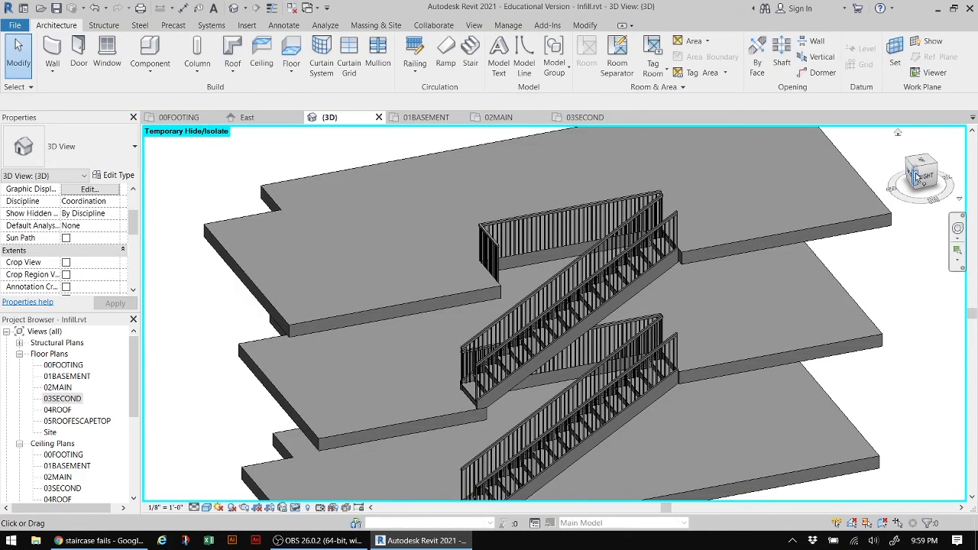
{"action": "left_click", "coordinate": [917, 176]}
{"action": "left_click", "coordinate": [563, 237]}
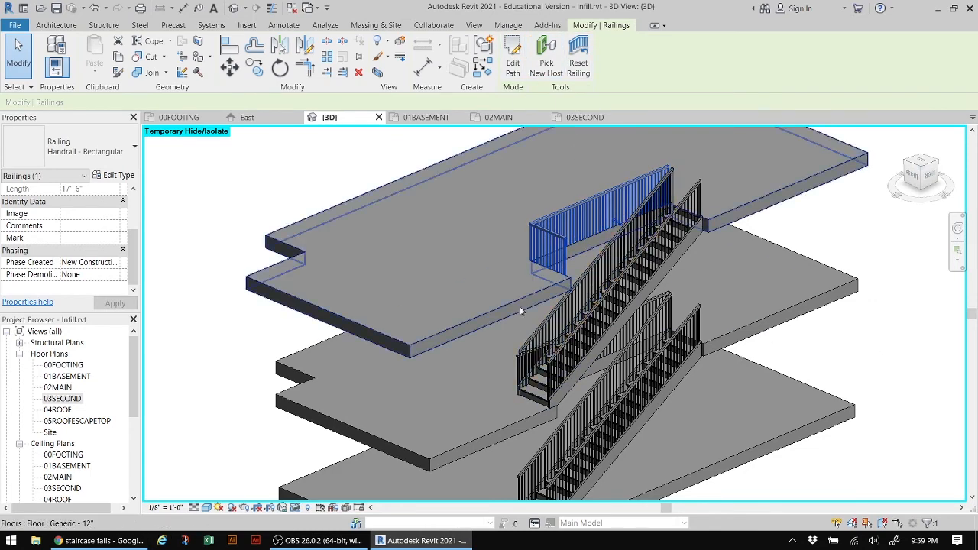
{"action": "middle_click_drag", "start_coordinate": [835, 312], "coordinate": [719, 274]}
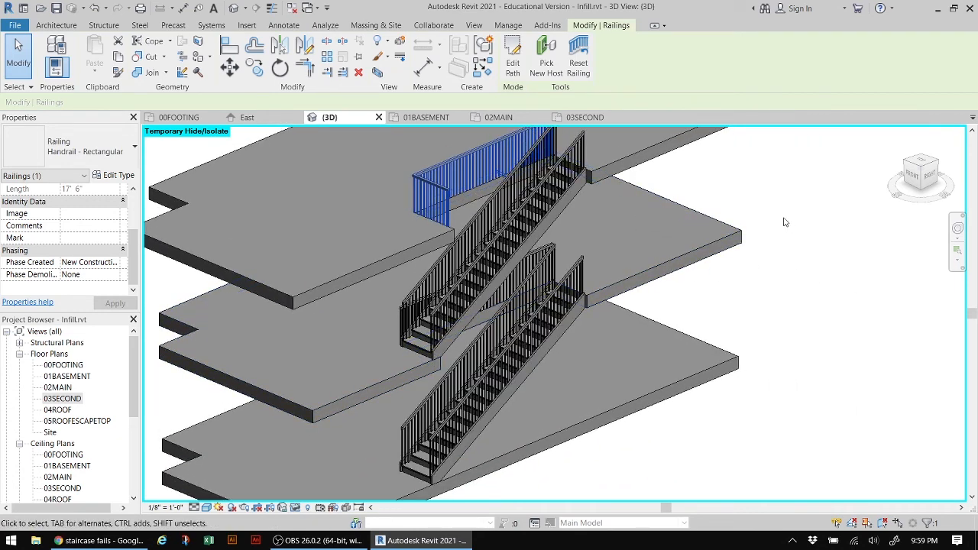
{"action": "scroll", "coordinate": [783, 225], "scroll_direction": "down", "scroll_amount": 1}
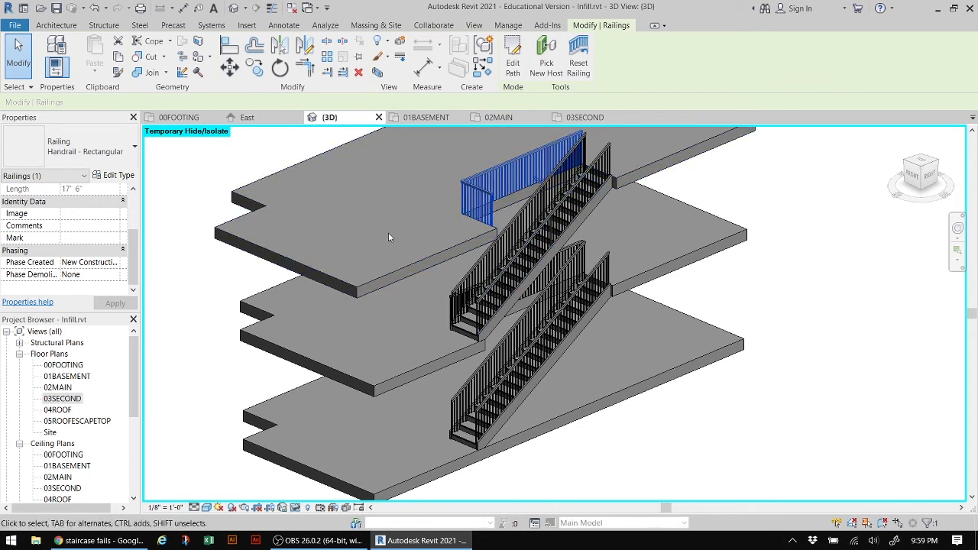
{"action": "left_click", "coordinate": [870, 260]}
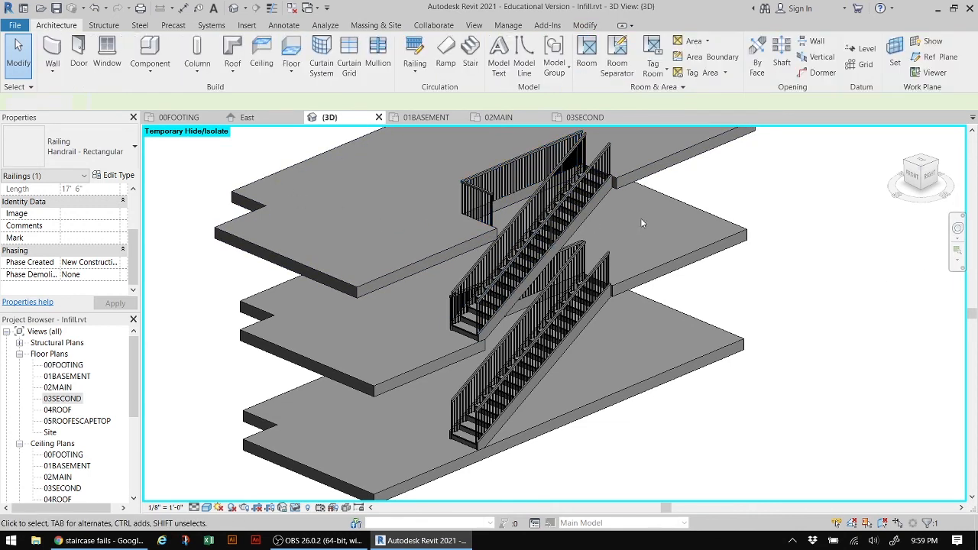
- Change the railing around the top slab's stair opening to the Guardrail - Pipe type
{"action": "left_click", "coordinate": [476, 181]}
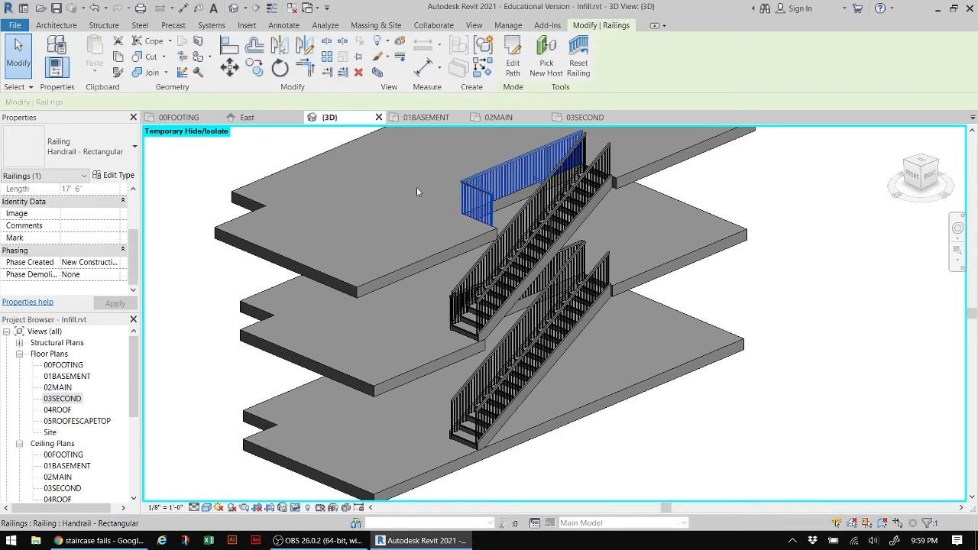
{"action": "left_click", "coordinate": [134, 148]}
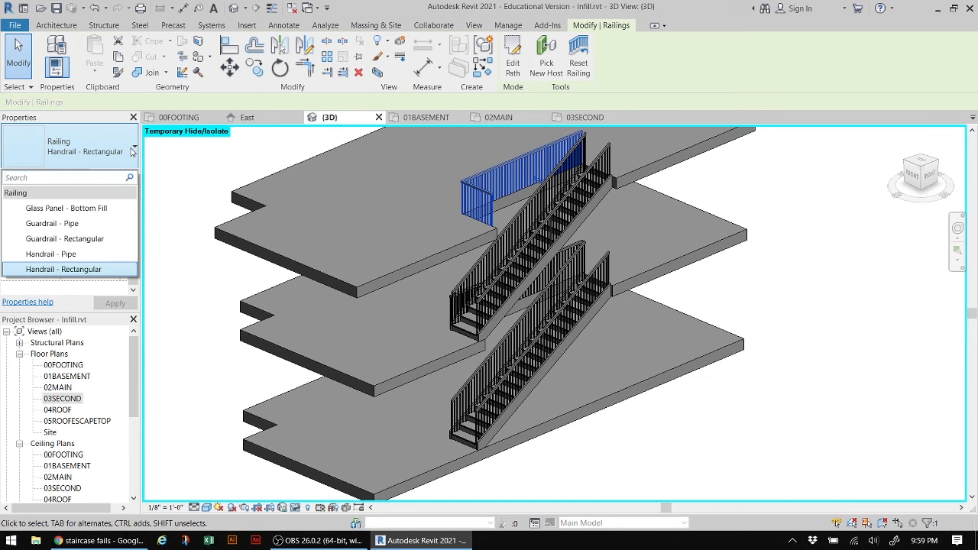
{"action": "left_click", "coordinate": [73, 224]}
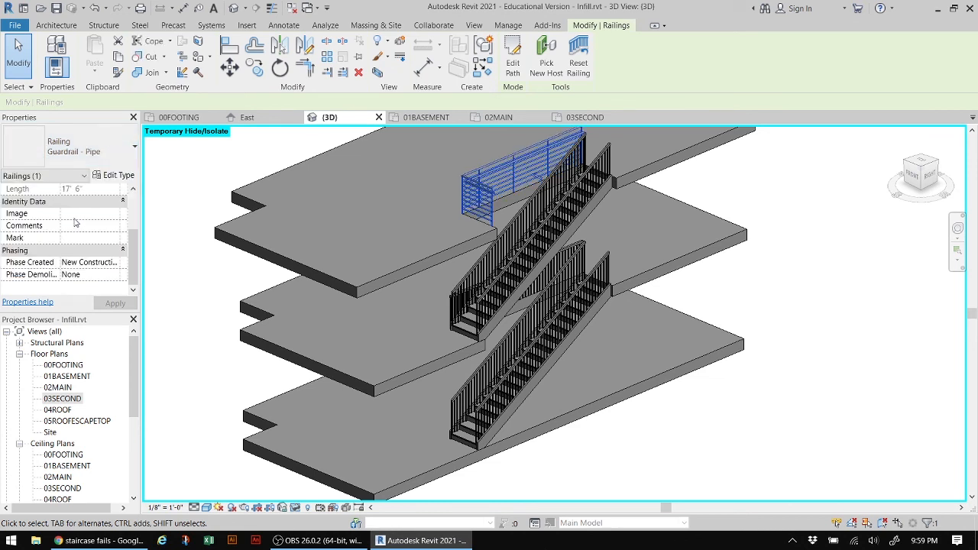
- Change the upper stair's west railing to Guardrail - Pipe and delete its railing along the east wall
{"action": "left_click", "coordinate": [514, 217]}
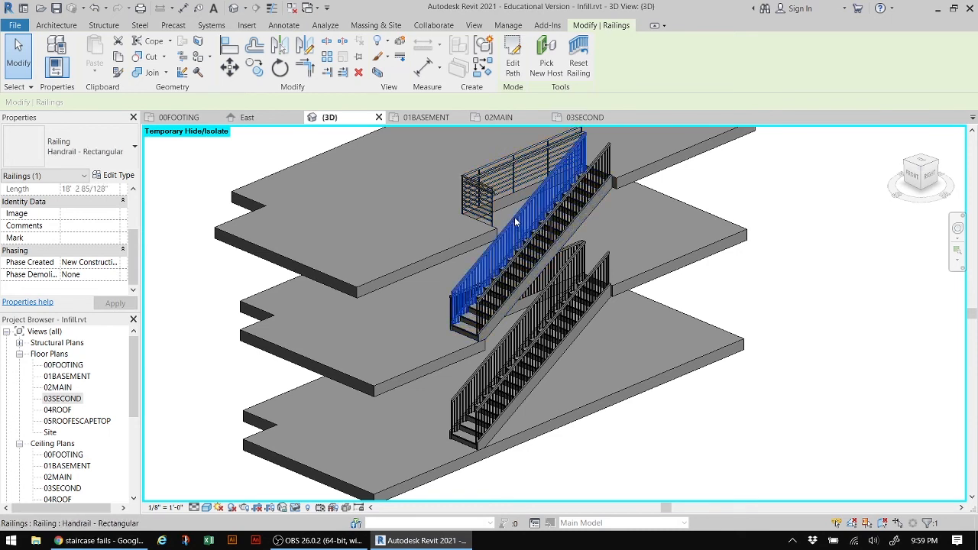
{"action": "left_click", "coordinate": [122, 149]}
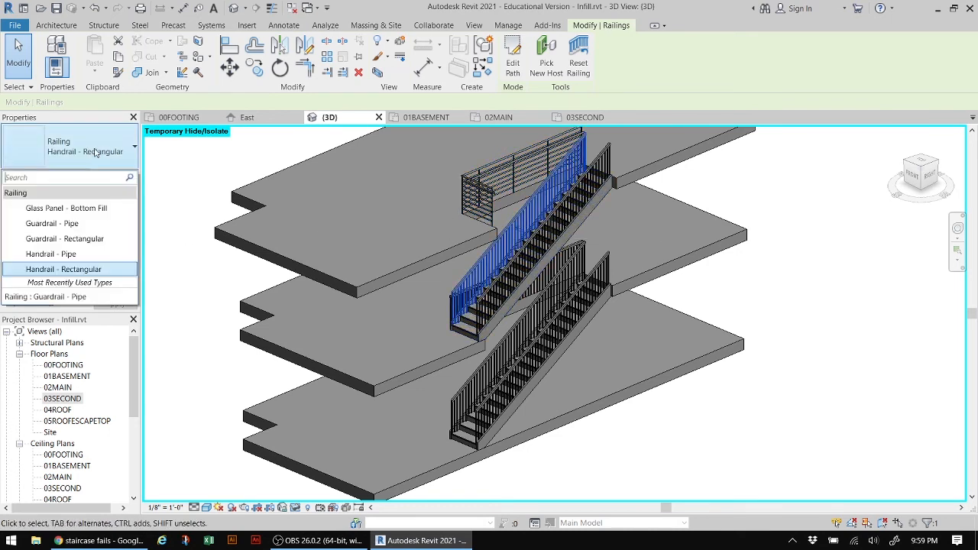
{"action": "left_click", "coordinate": [64, 223]}
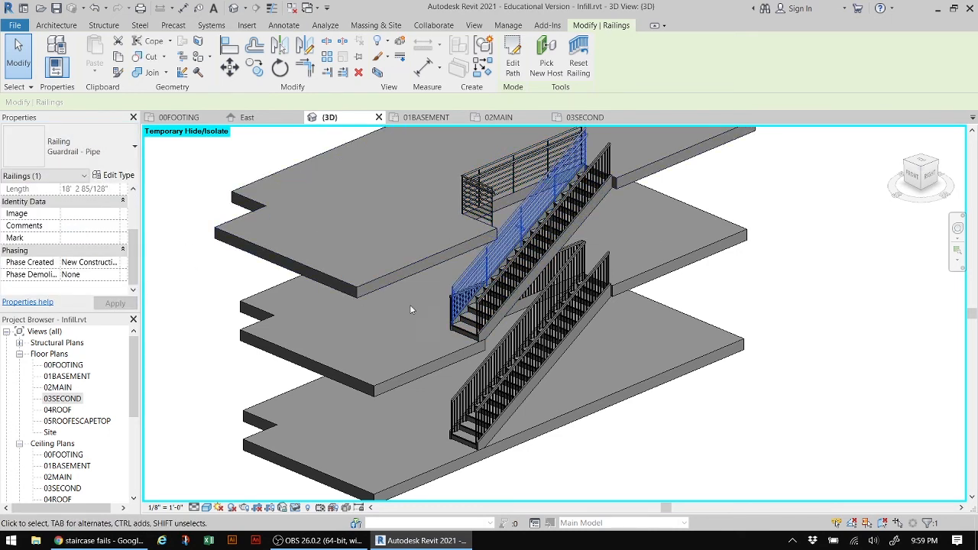
{"action": "left_click", "coordinate": [573, 195]}
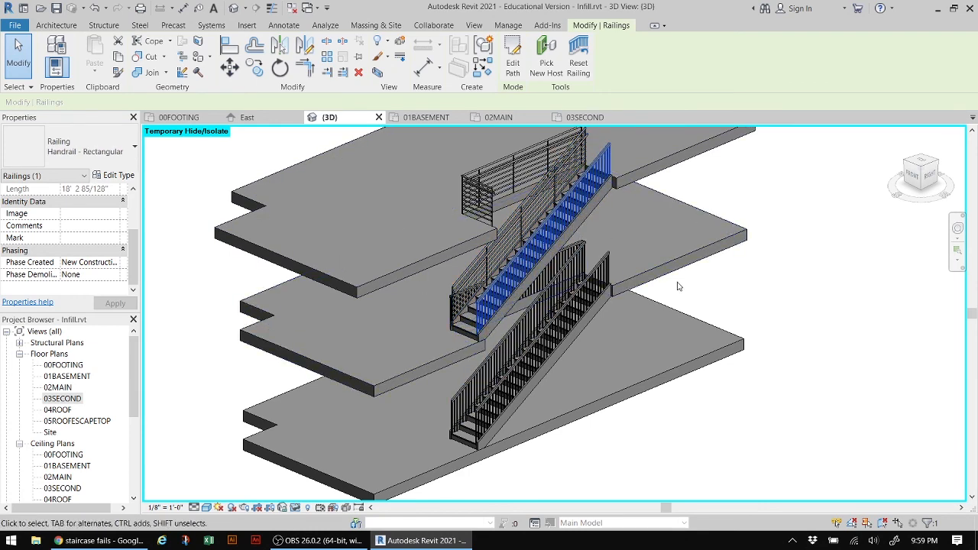
{"action": "key", "text": "Escape"}
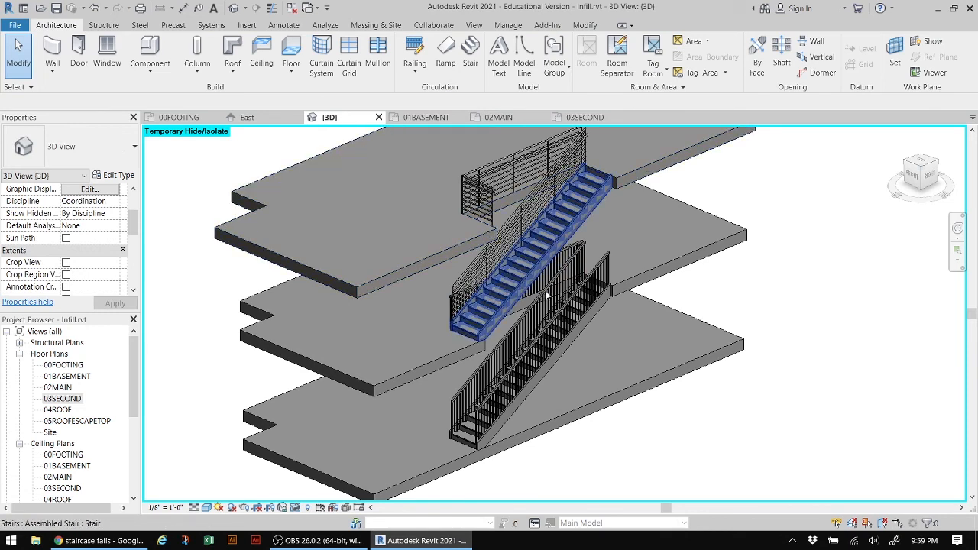
- Change the railing beside the middle slab's stair opening to the Guardrail - Pipe type
{"action": "left_click", "coordinate": [575, 252]}
{"action": "left_click", "coordinate": [69, 149]}
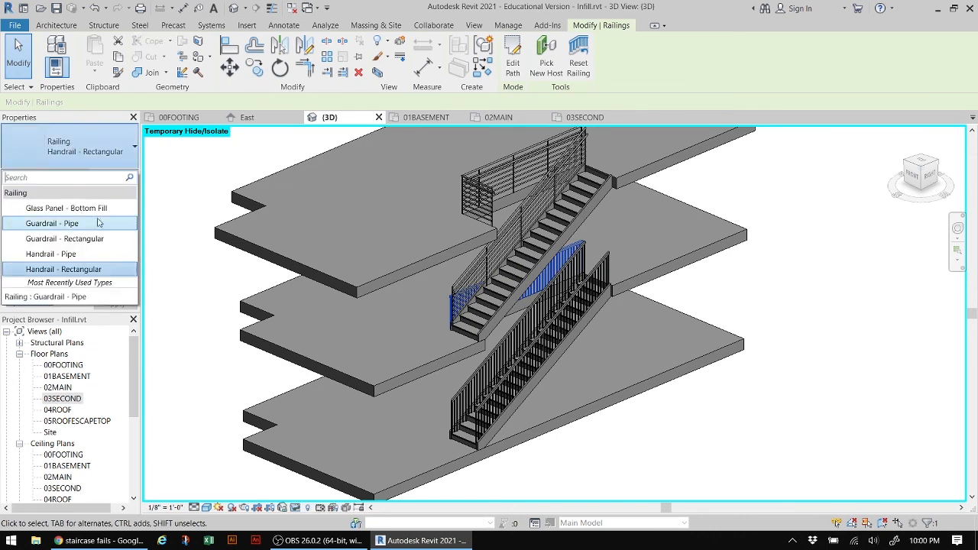
{"action": "left_click", "coordinate": [98, 223]}
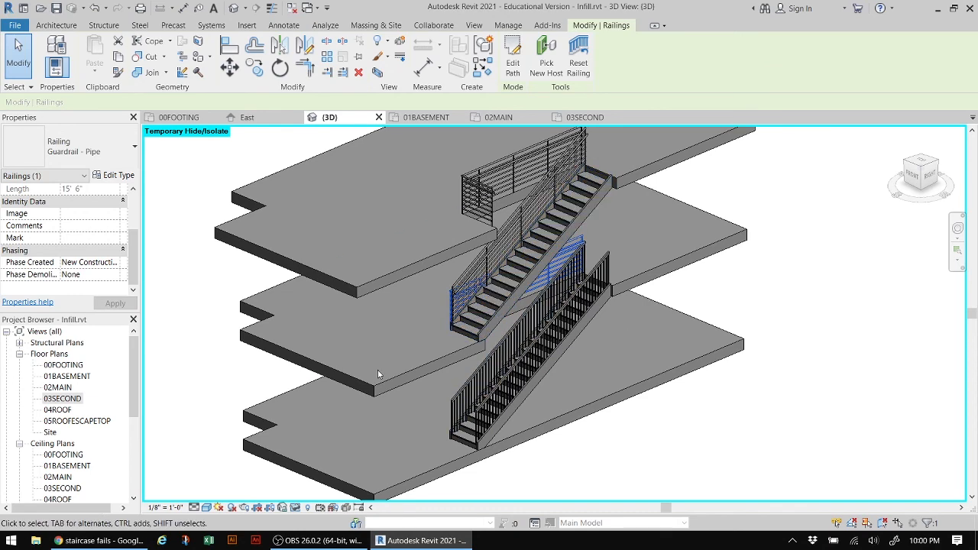
{"action": "left_click", "coordinate": [631, 482]}
- Change the lower stair's west railing to Guardrail - Pipe and delete its railing along the east wall
{"action": "left_click", "coordinate": [486, 376]}
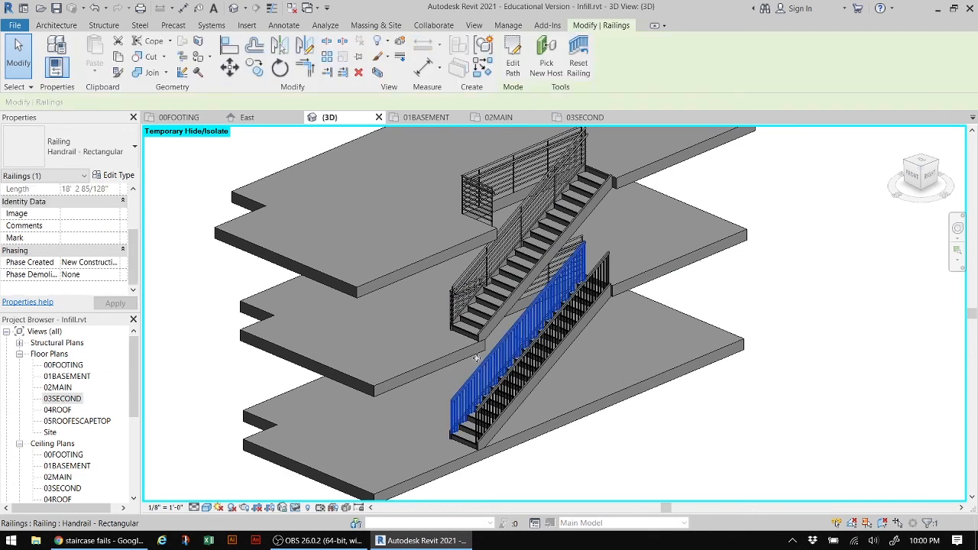
{"action": "left_click", "coordinate": [97, 151]}
{"action": "left_click", "coordinate": [60, 223]}
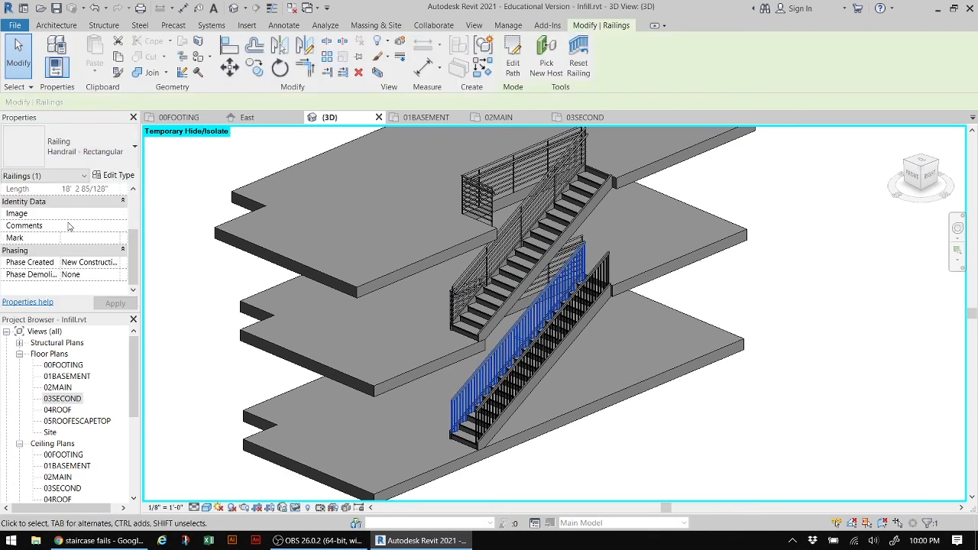
{"action": "left_click", "coordinate": [755, 404]}
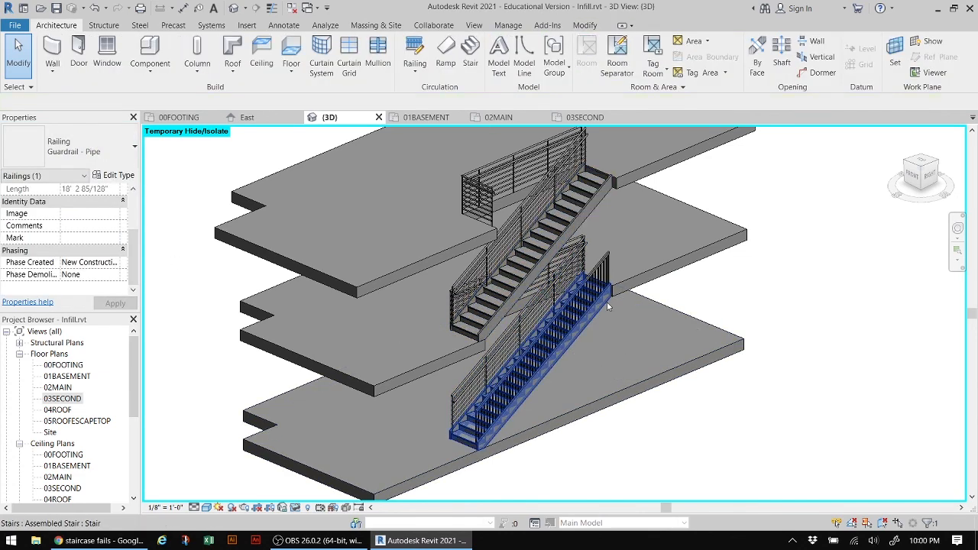
{"action": "left_click", "coordinate": [609, 260]}
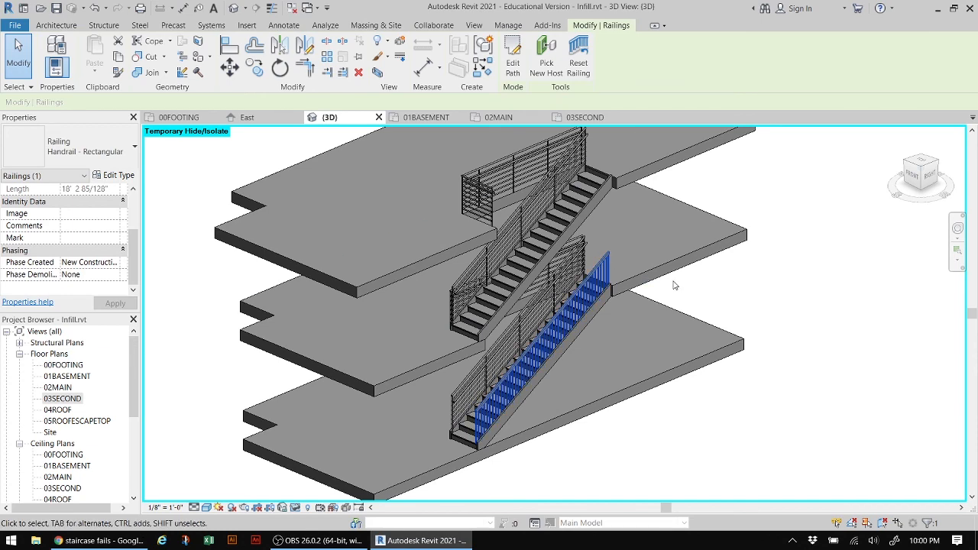
{"action": "key", "text": "Escape"}
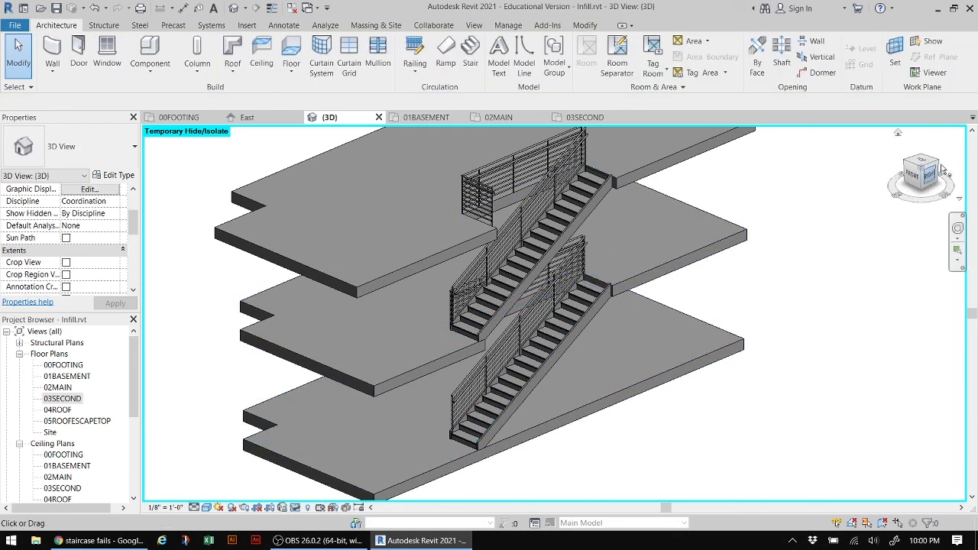
{"action": "mouse_move", "coordinate": [927, 177]}
{"action": "left_mouse_down"}
{"action": "mouse_move", "coordinate": [151, 172]}
{"action": "mouse_move", "coordinate": [159, 222]}
{"action": "left_mouse_up"}
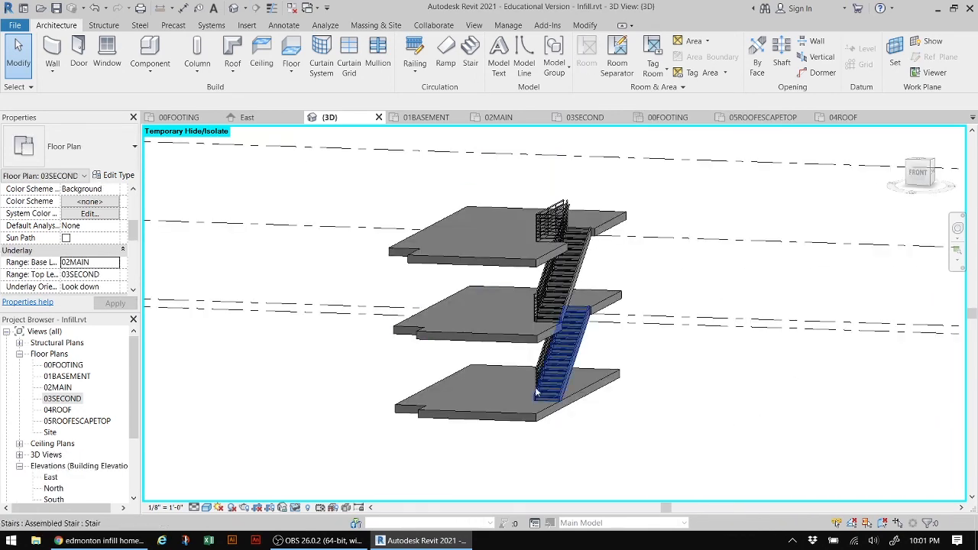